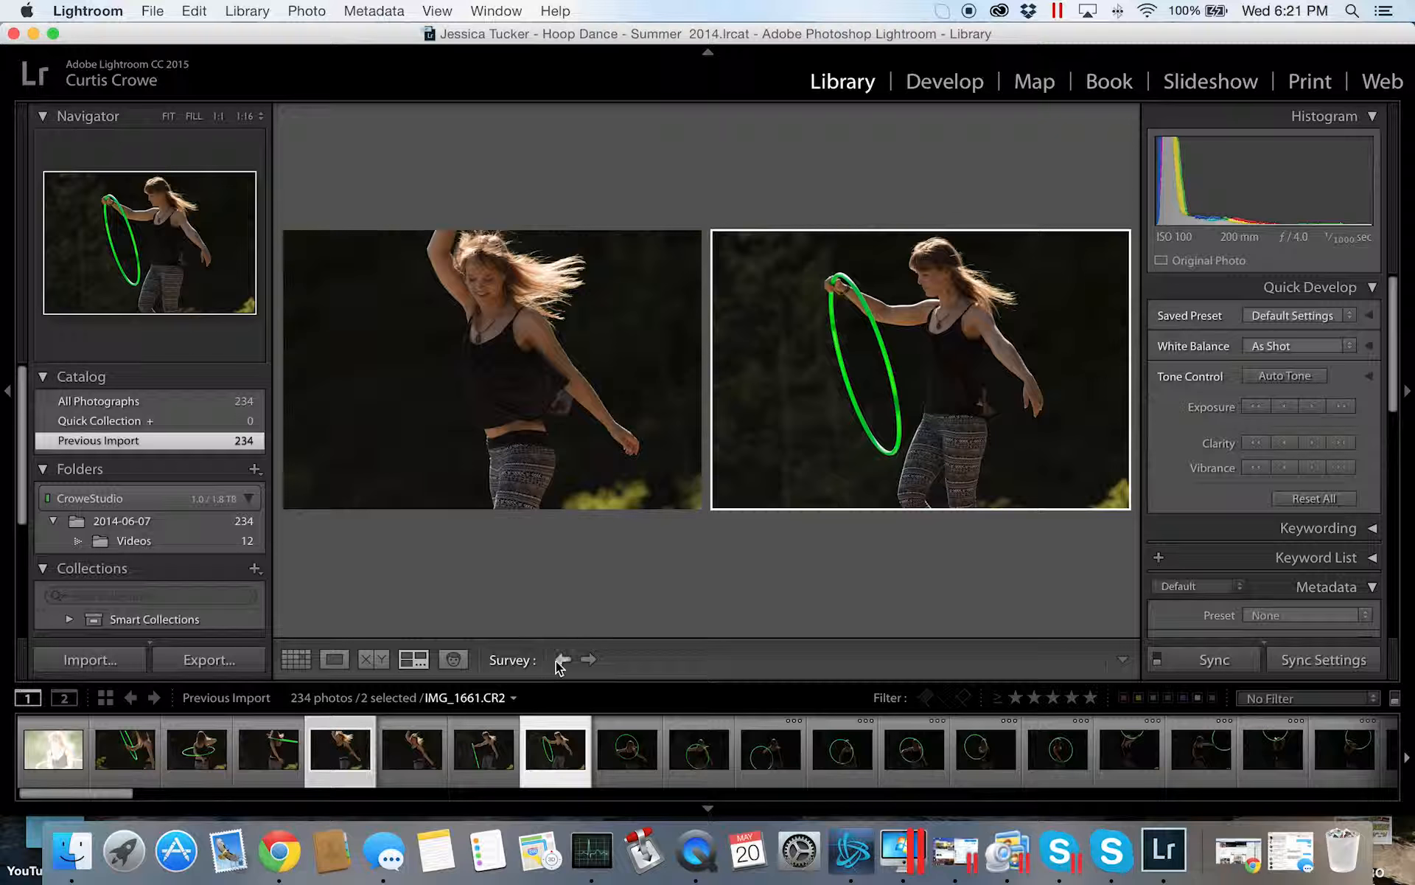
# - Show IMG_1658 on its own in Loupe view and apply Auto Tone to it
pyautogui.click(562, 659)
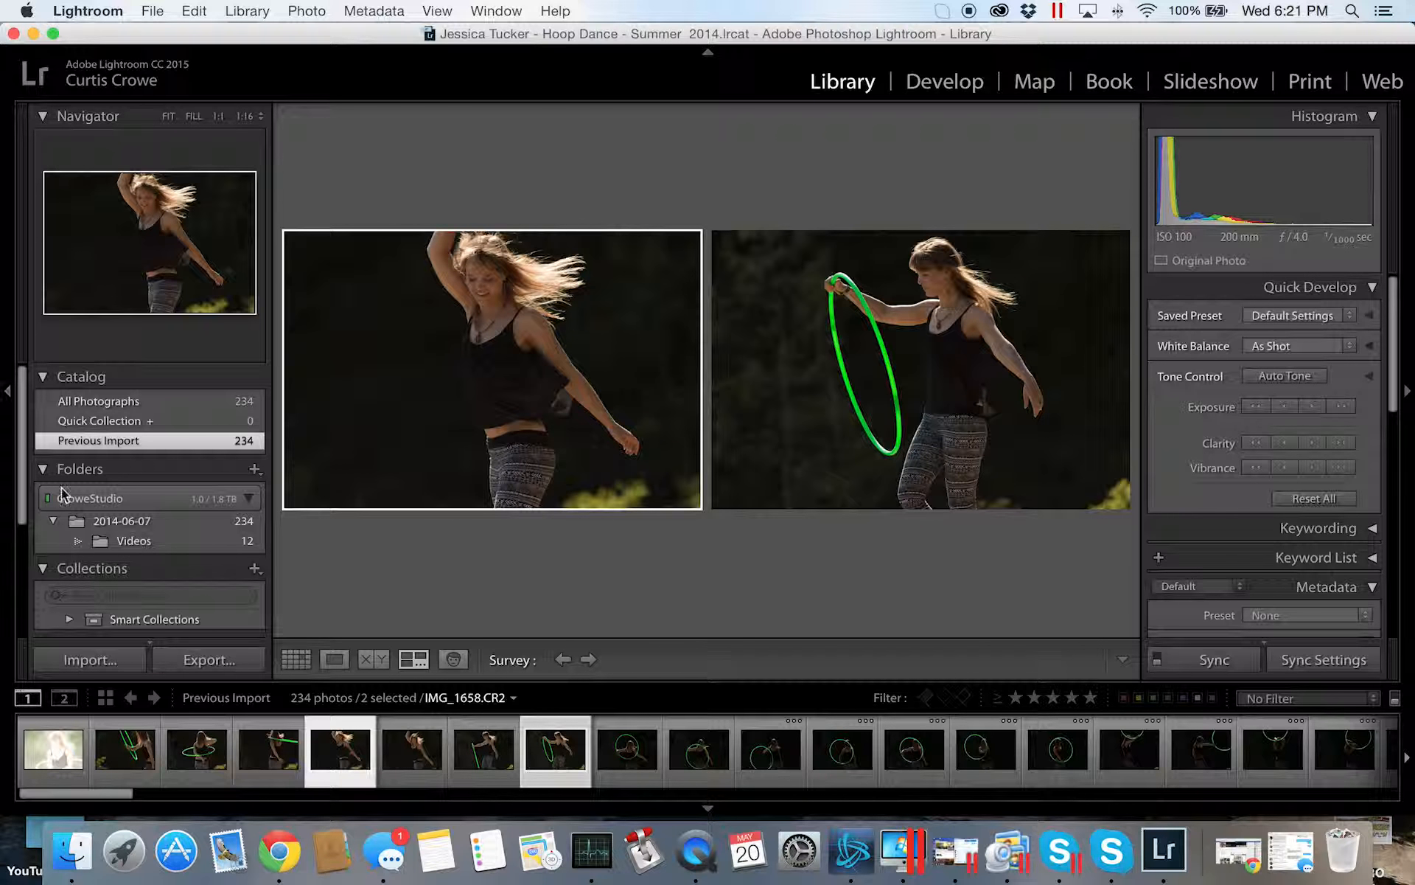
pyautogui.click(334, 659)
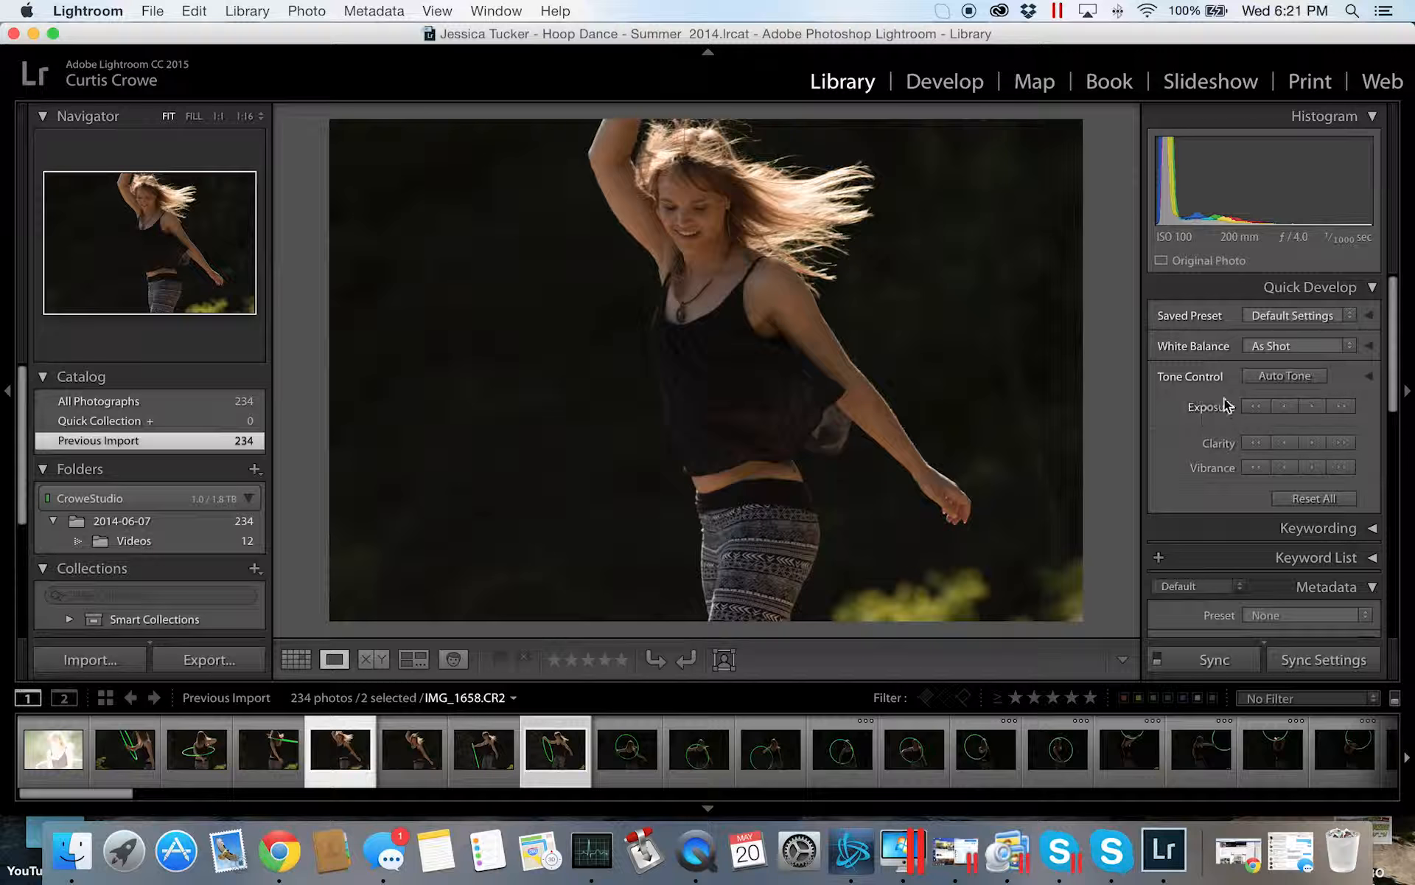
pyautogui.scroll(-3, 1283, 459)
pyautogui.scroll(3, 1309, 497)
pyautogui.click(1287, 377)
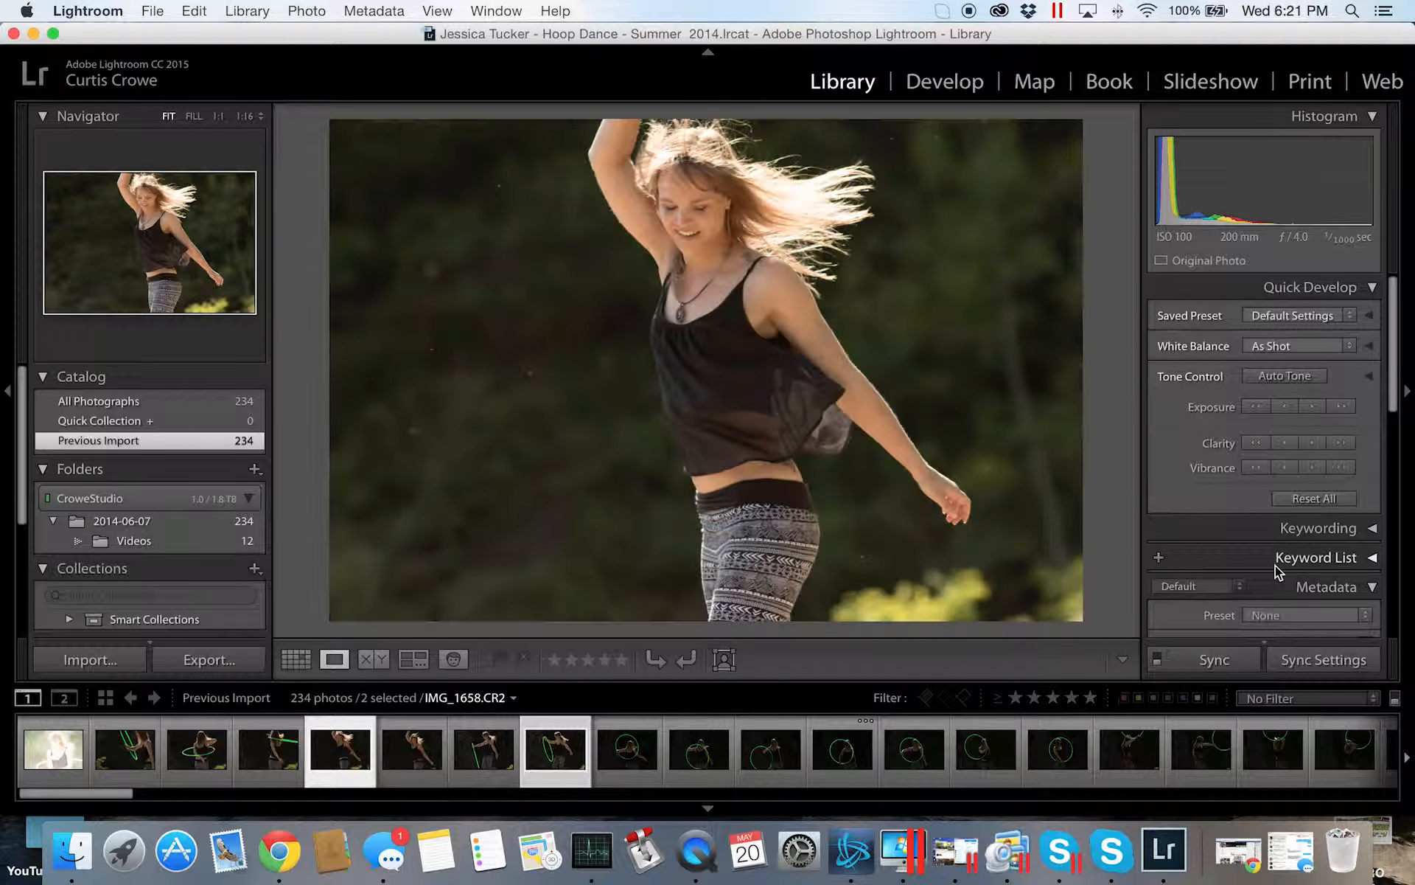
# - Raise the clarity of IMG_1658 in two steps and lower its exposure by one small step
pyautogui.click(1324, 446)
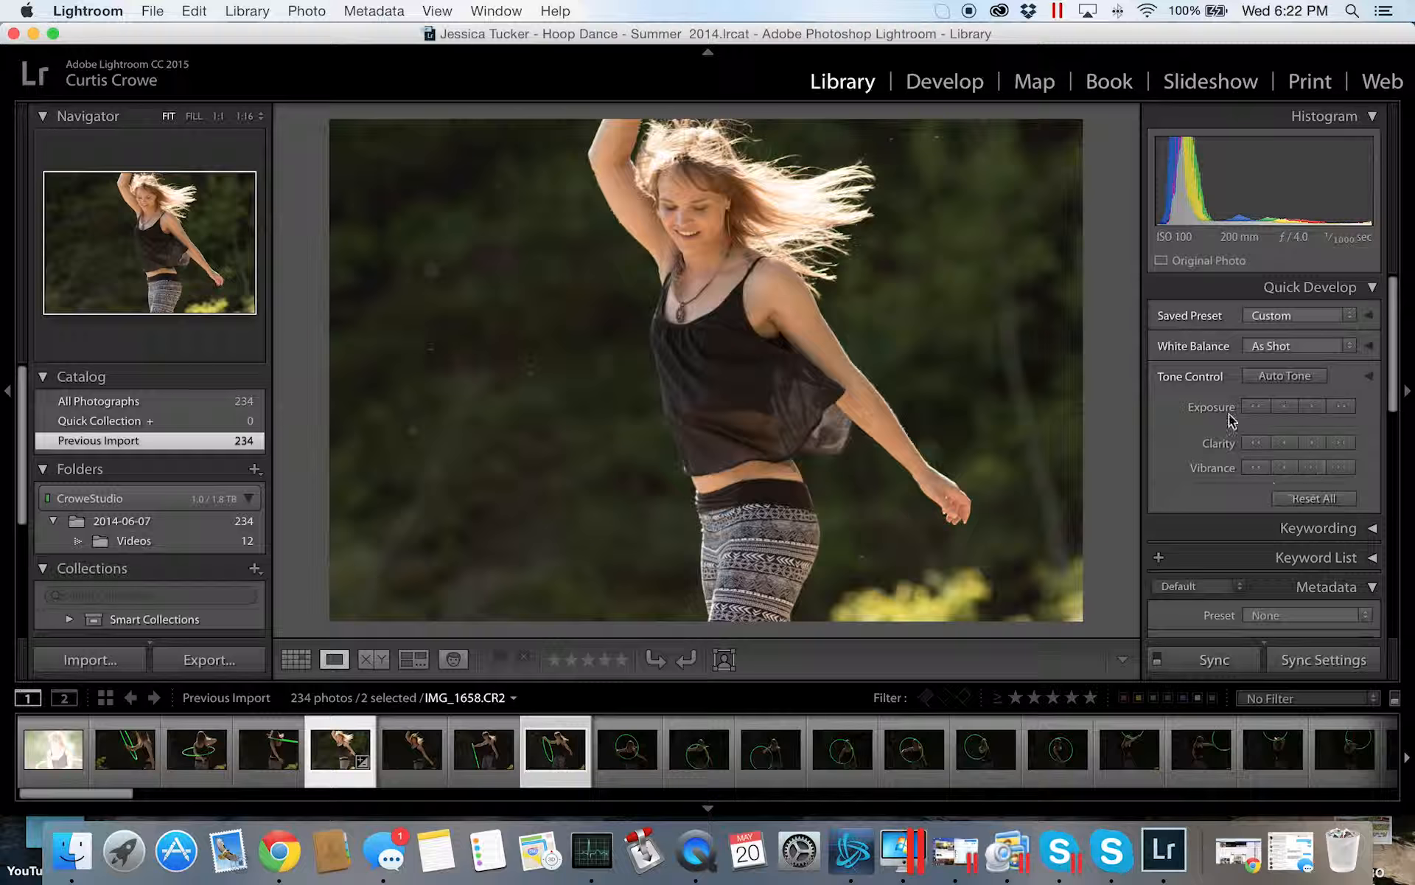
pyautogui.click(1286, 407)
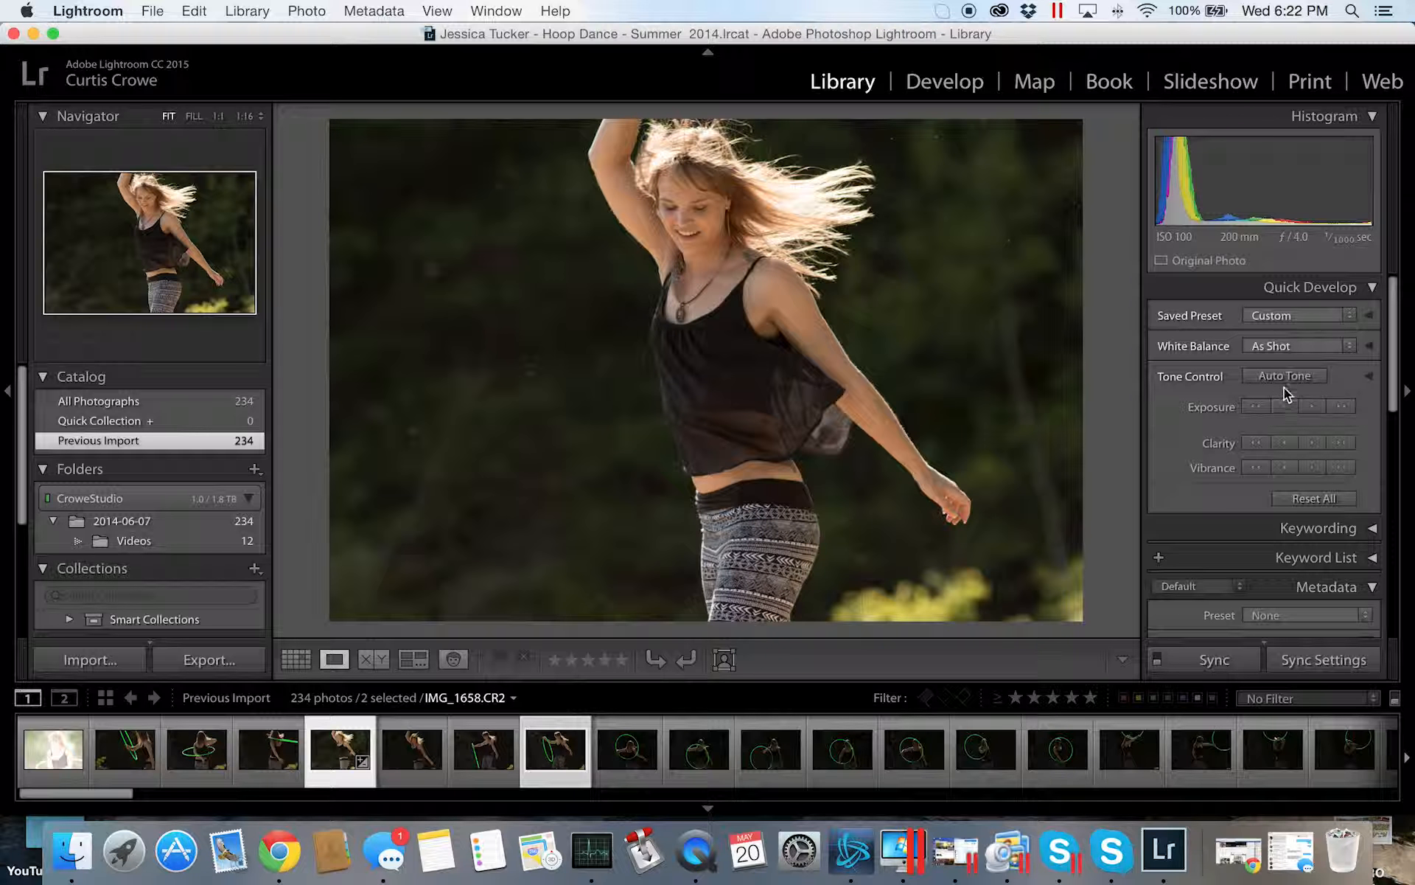
pyautogui.click(1324, 444)
# - Raise the clarity of IMG_1659 and lower the exposure one small step, comparing the photo with IMG_1658
pyautogui.click(412, 750)
pyautogui.click(1313, 443)
pyautogui.press('Left')
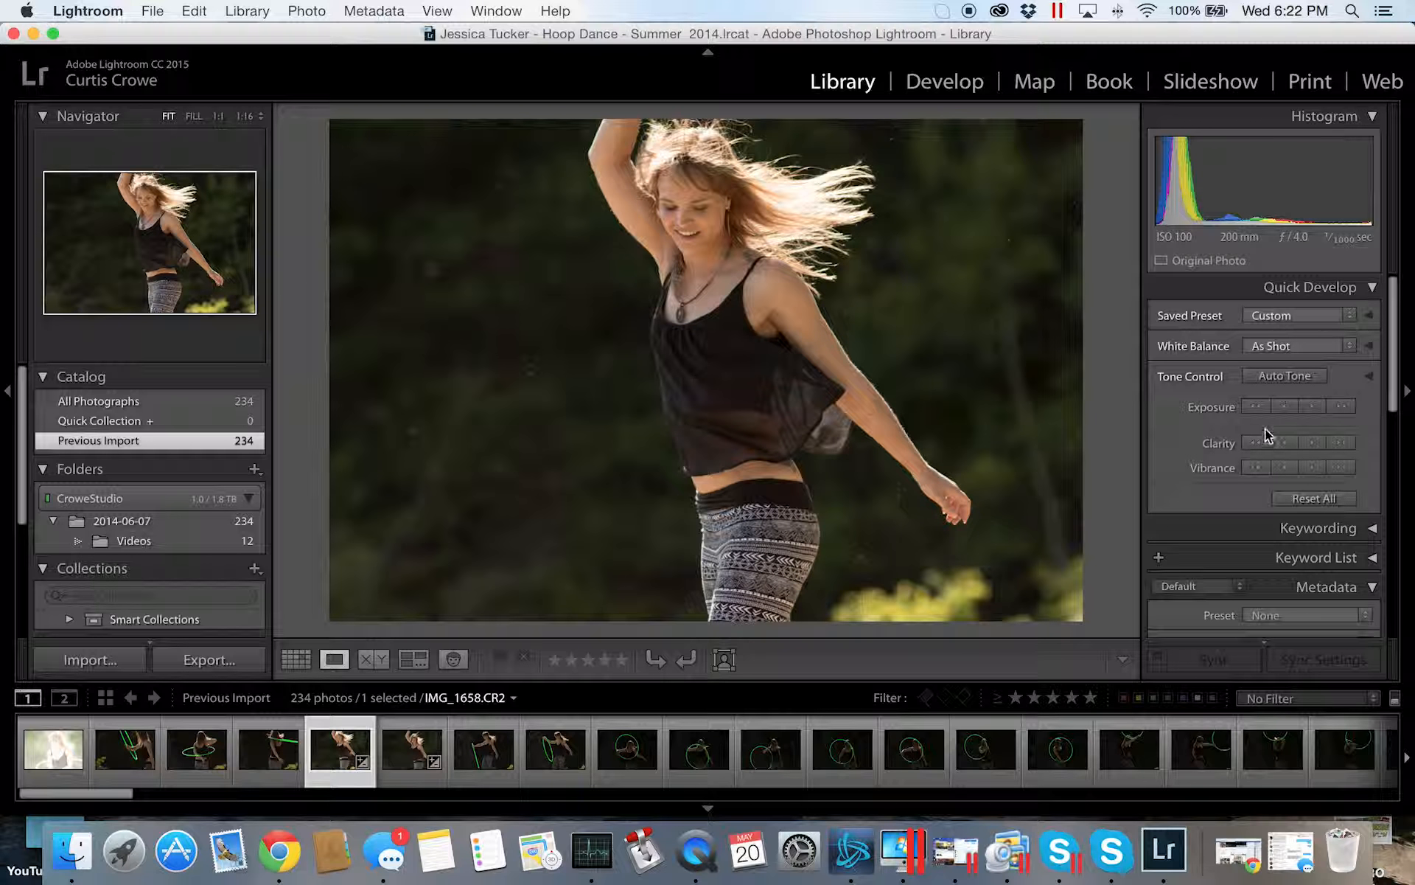
pyautogui.click(1279, 408)
pyautogui.press('Right')
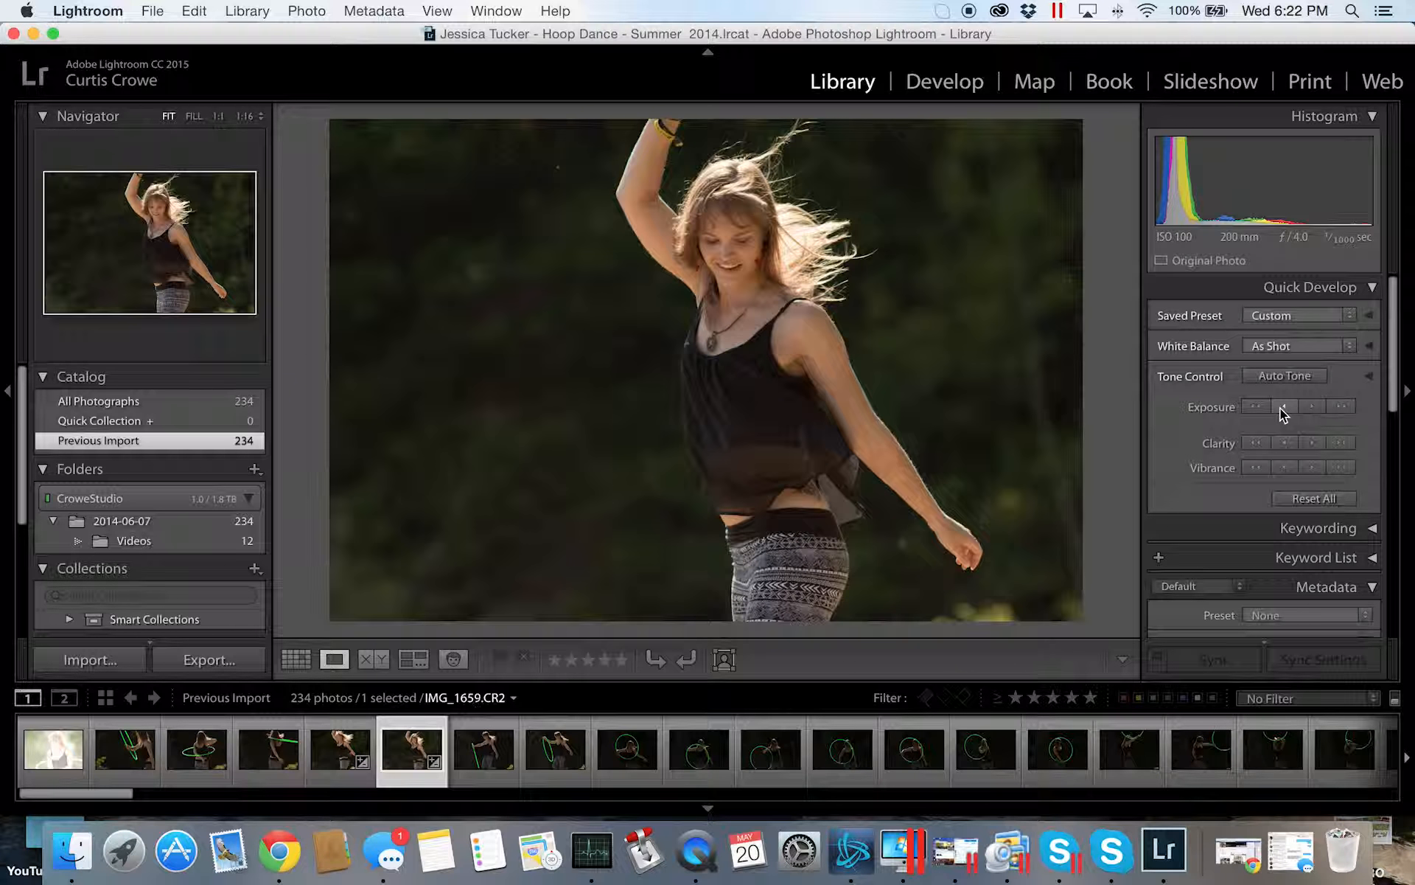
pyautogui.press('Left')
pyautogui.press('Right')
# - Apply Auto Tone to IMG_1660 and compare it with IMG_1659
pyautogui.press('Right')
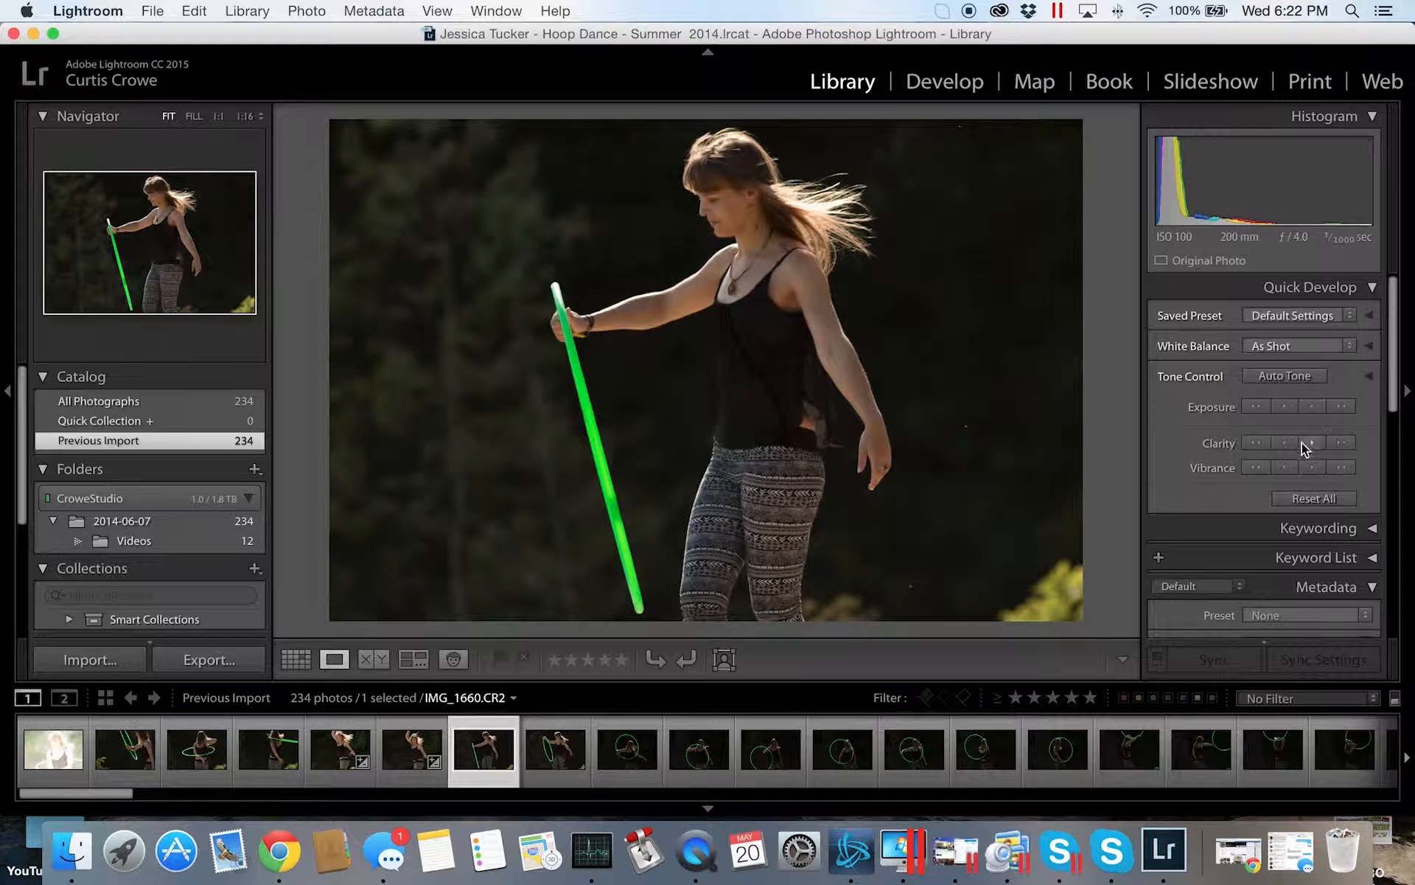
pyautogui.click(1298, 377)
pyautogui.press('Left')
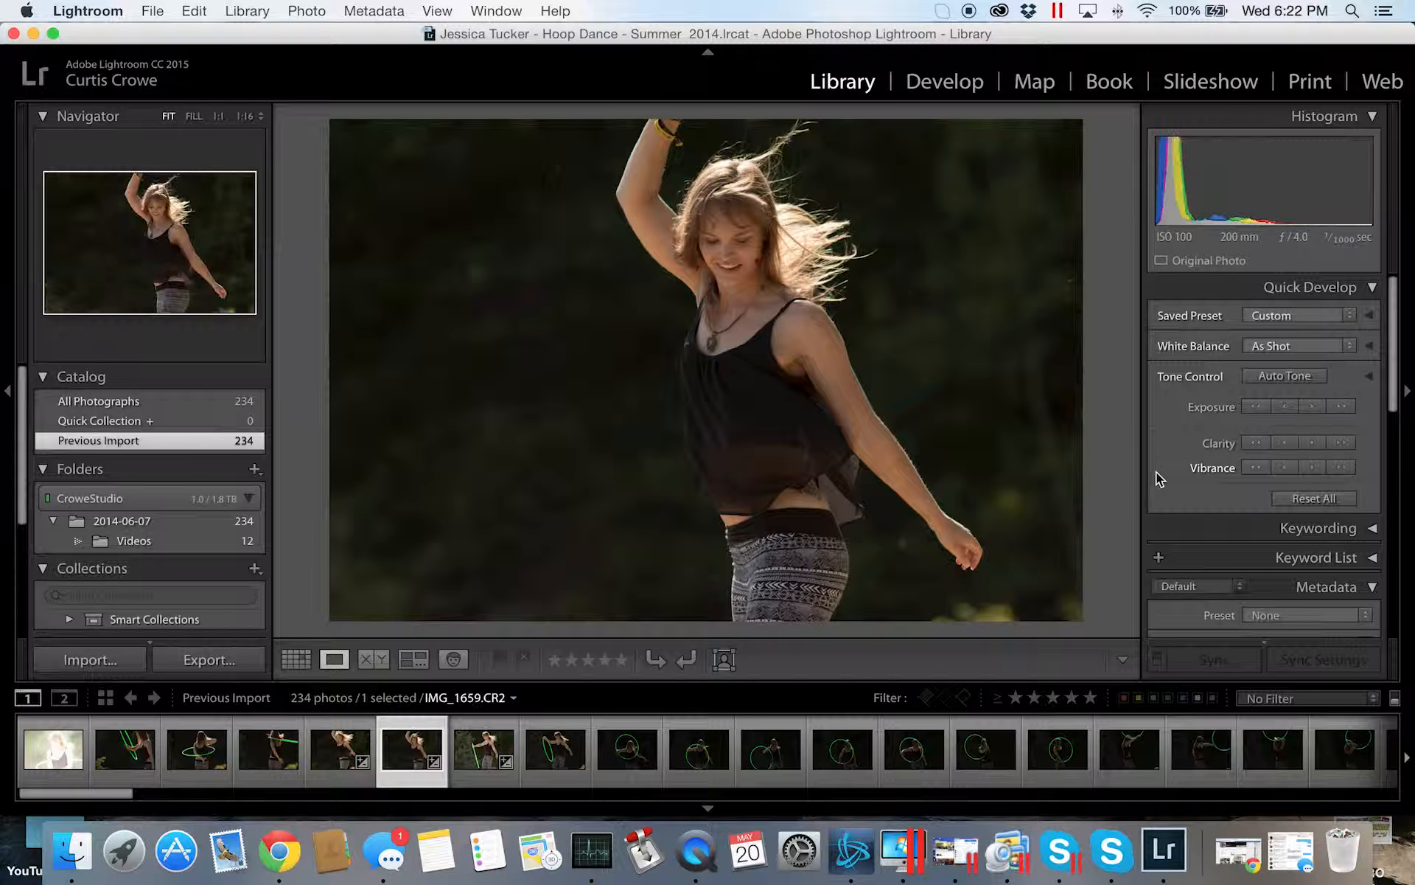
pyautogui.press('Right')
# - Raise the clarity of IMG_1660 by one large step, trying its exposure one small step down and back up
pyautogui.click(1284, 406)
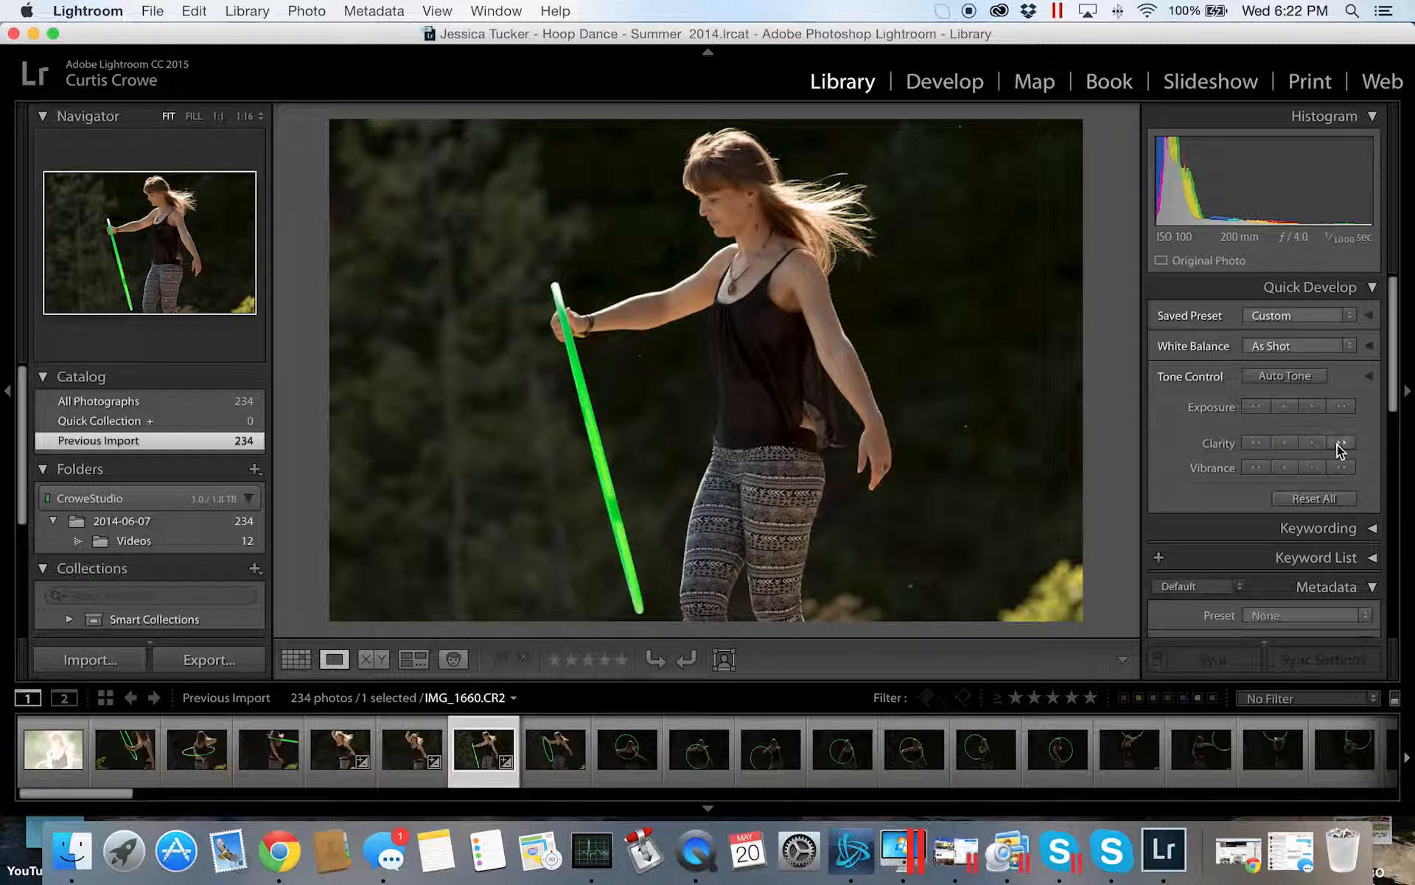
pyautogui.click(1337, 445)
pyautogui.click(1313, 406)
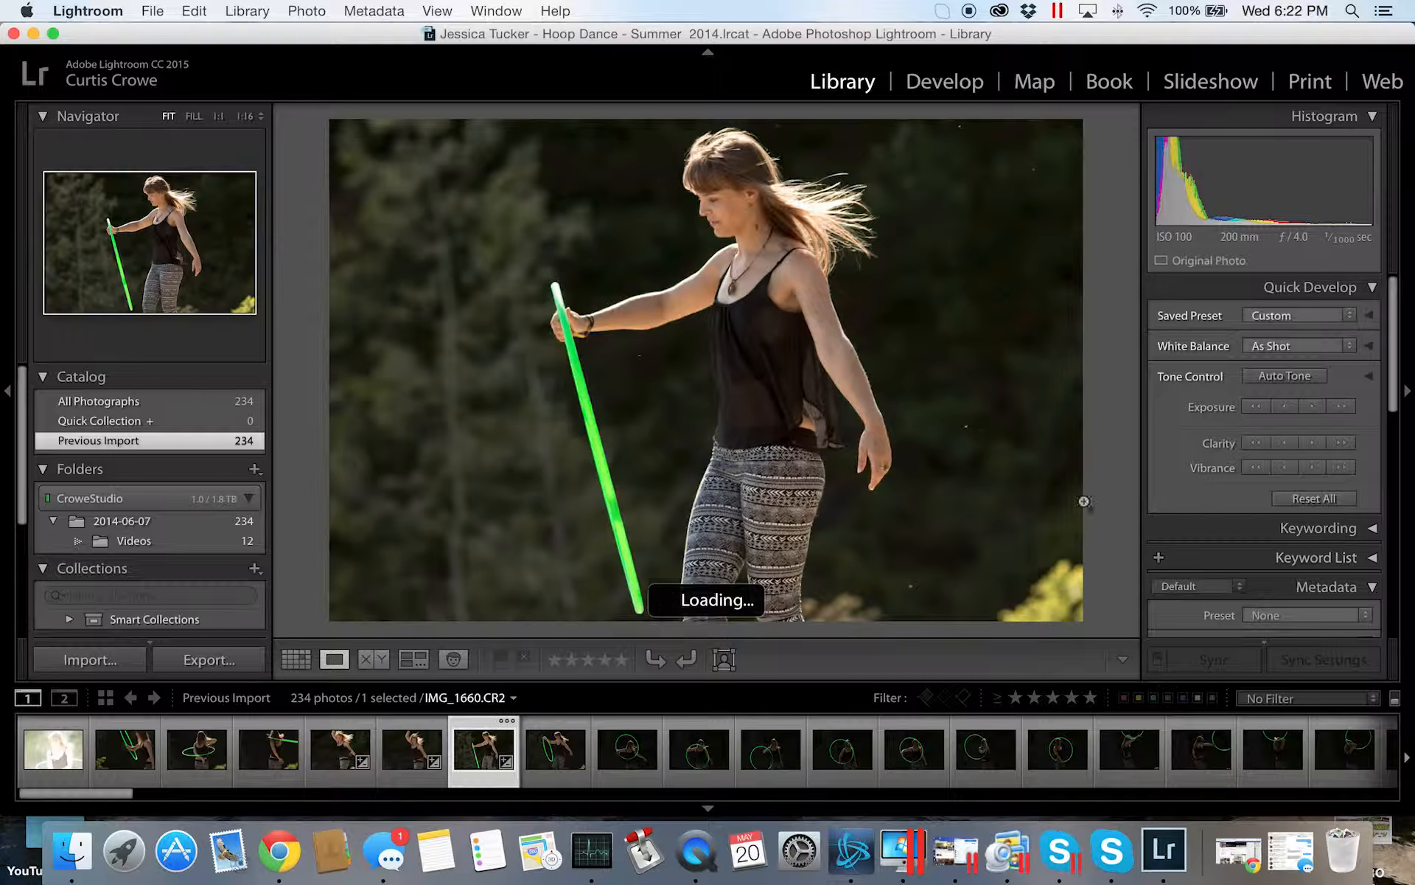
# - Raise the exposure of IMG_1661 by two small steps and its clarity by one small step
pyautogui.press('Right')
pyautogui.press('Right')
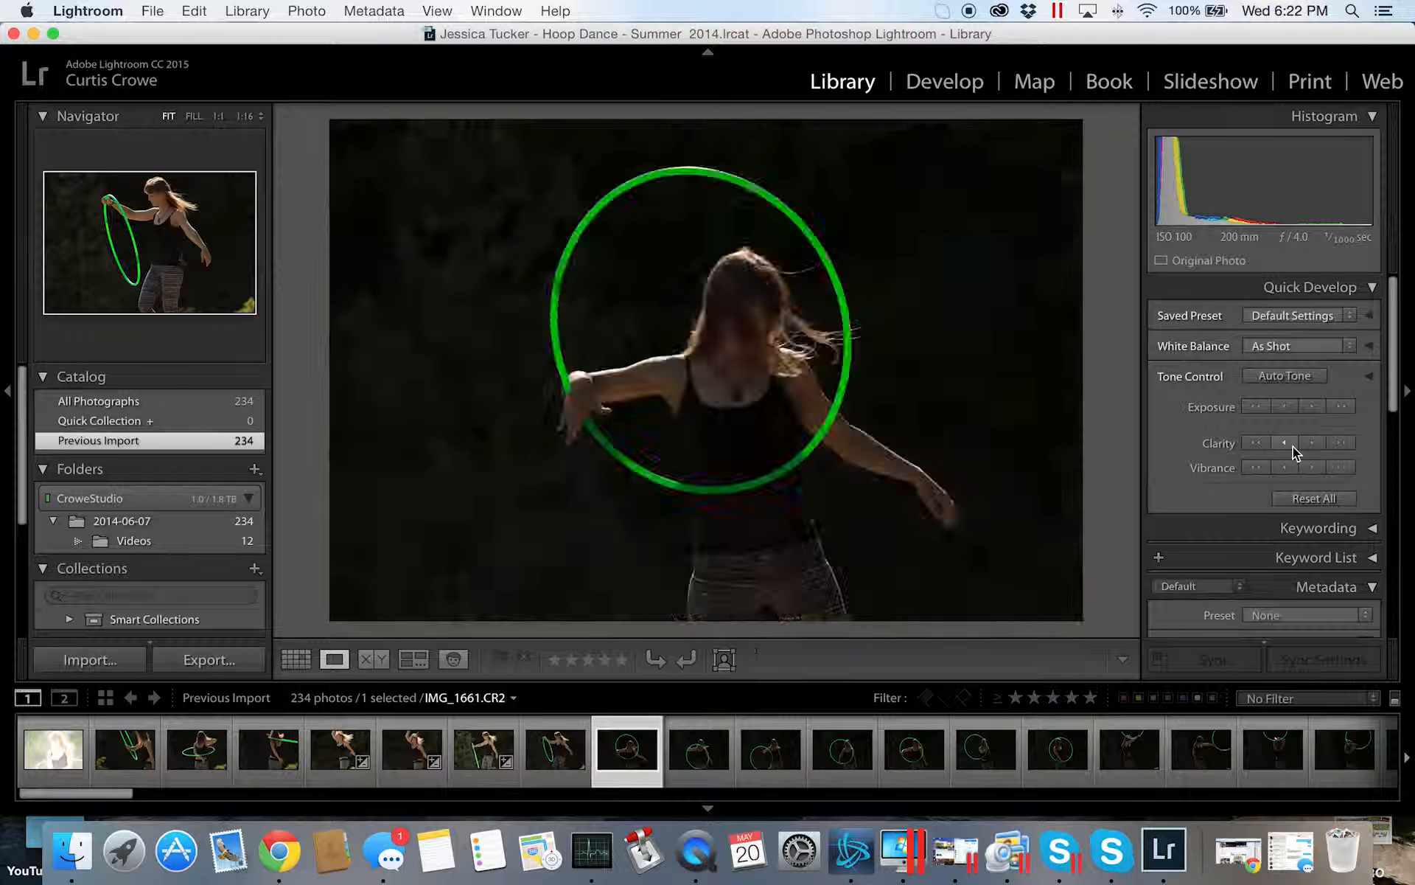
pyautogui.press('Left')
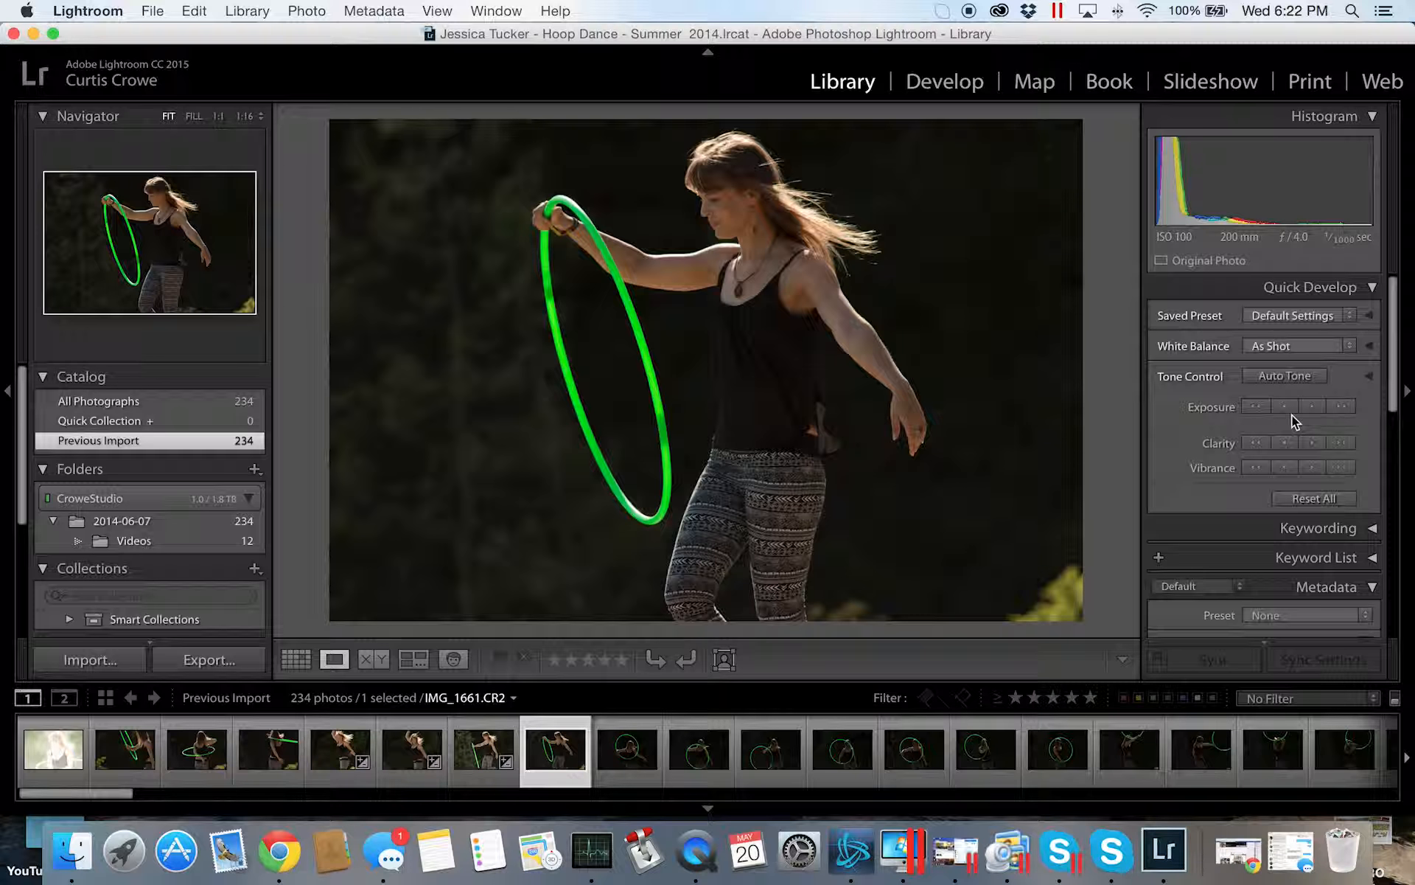
pyautogui.click(1319, 406)
pyautogui.click(1320, 404)
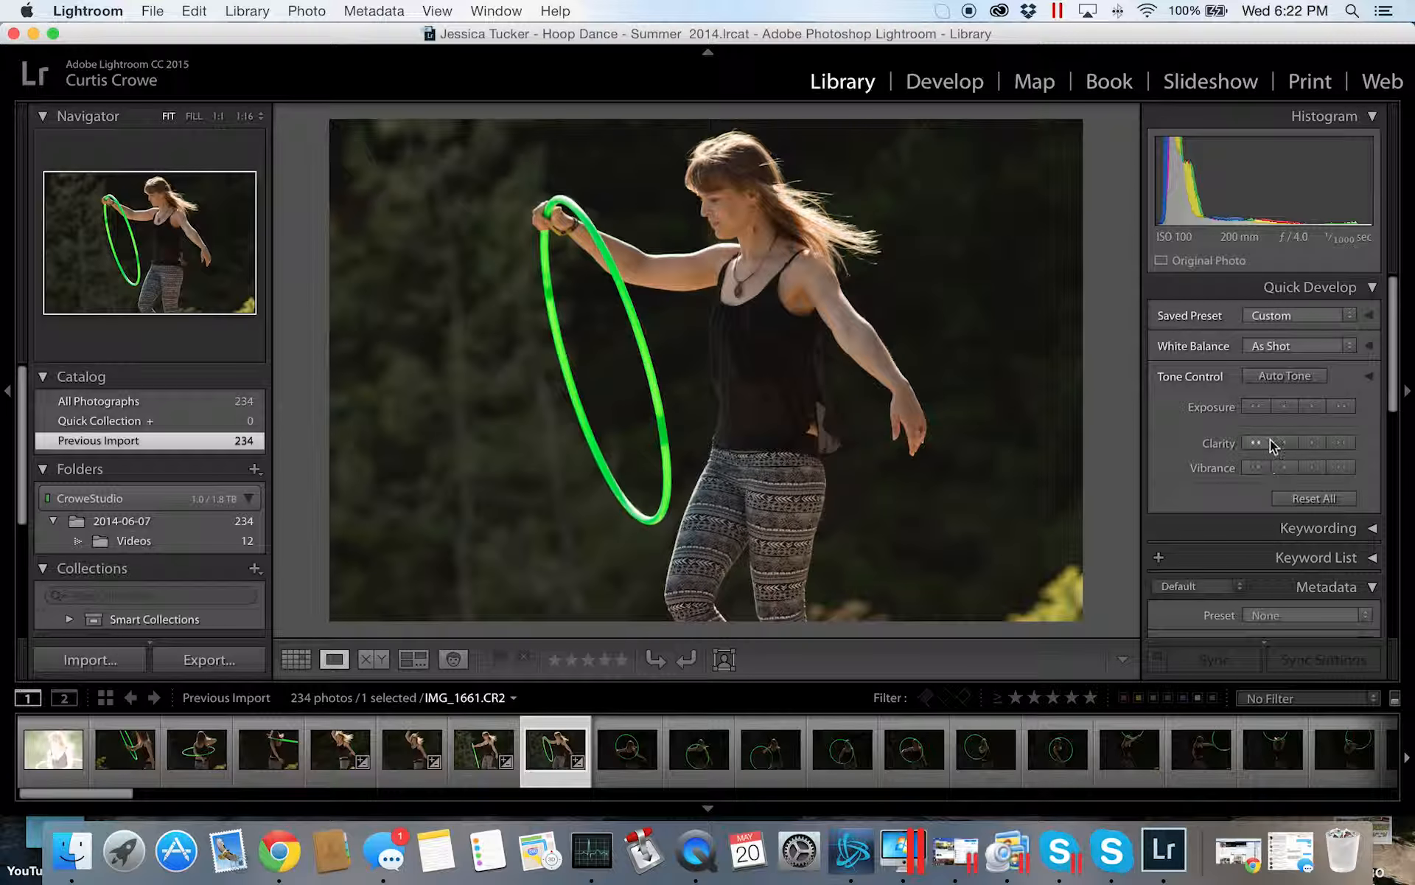
pyautogui.click(1310, 443)
# - Review the unedited hoop dance photos one by one from IMG_1662 through IMG_1684
pyautogui.press('Right')
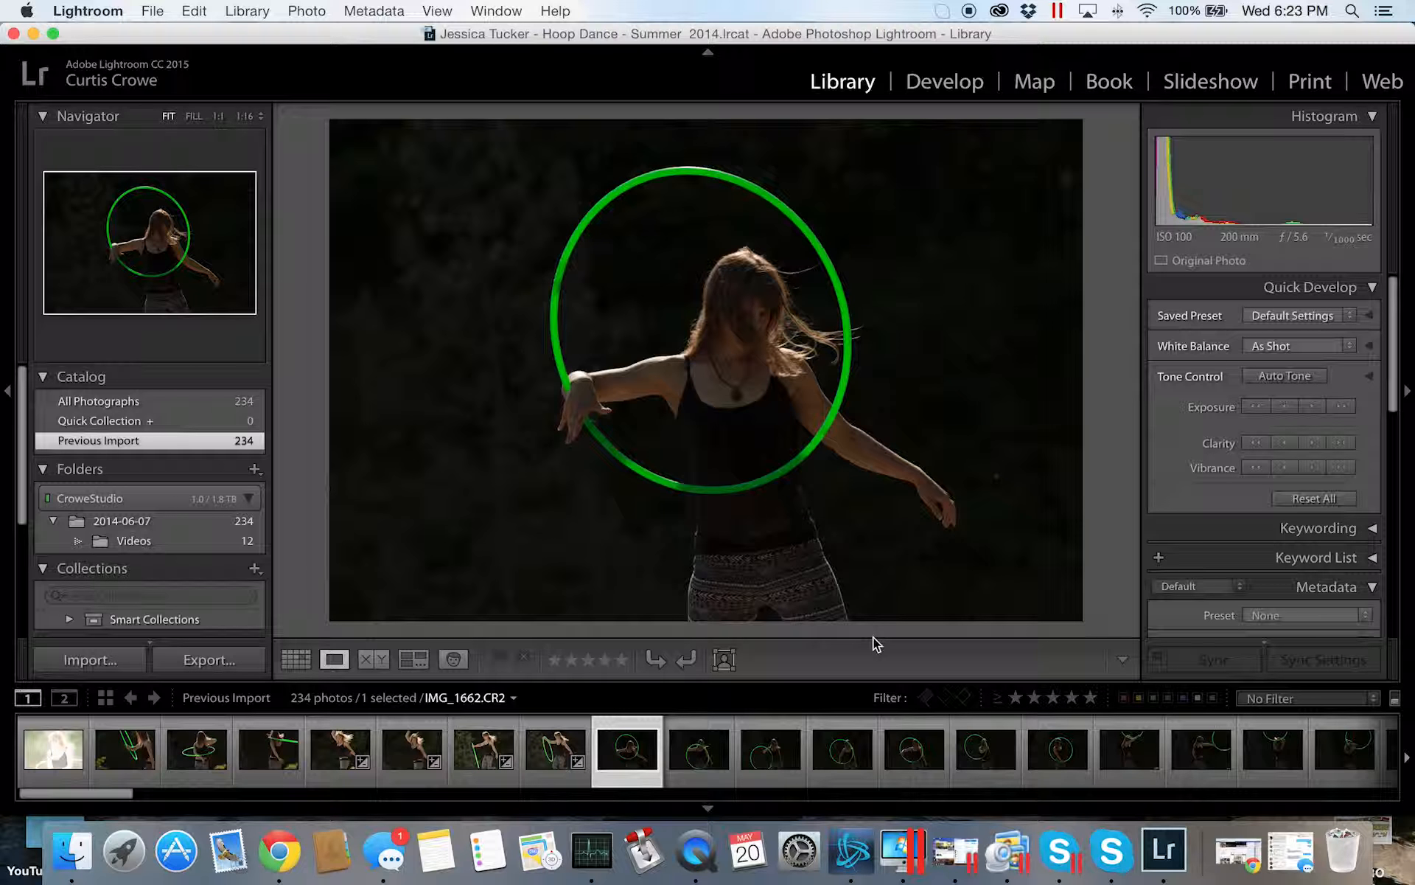
pyautogui.press('Right')
pyautogui.press('Right')
pyautogui.press('Right')
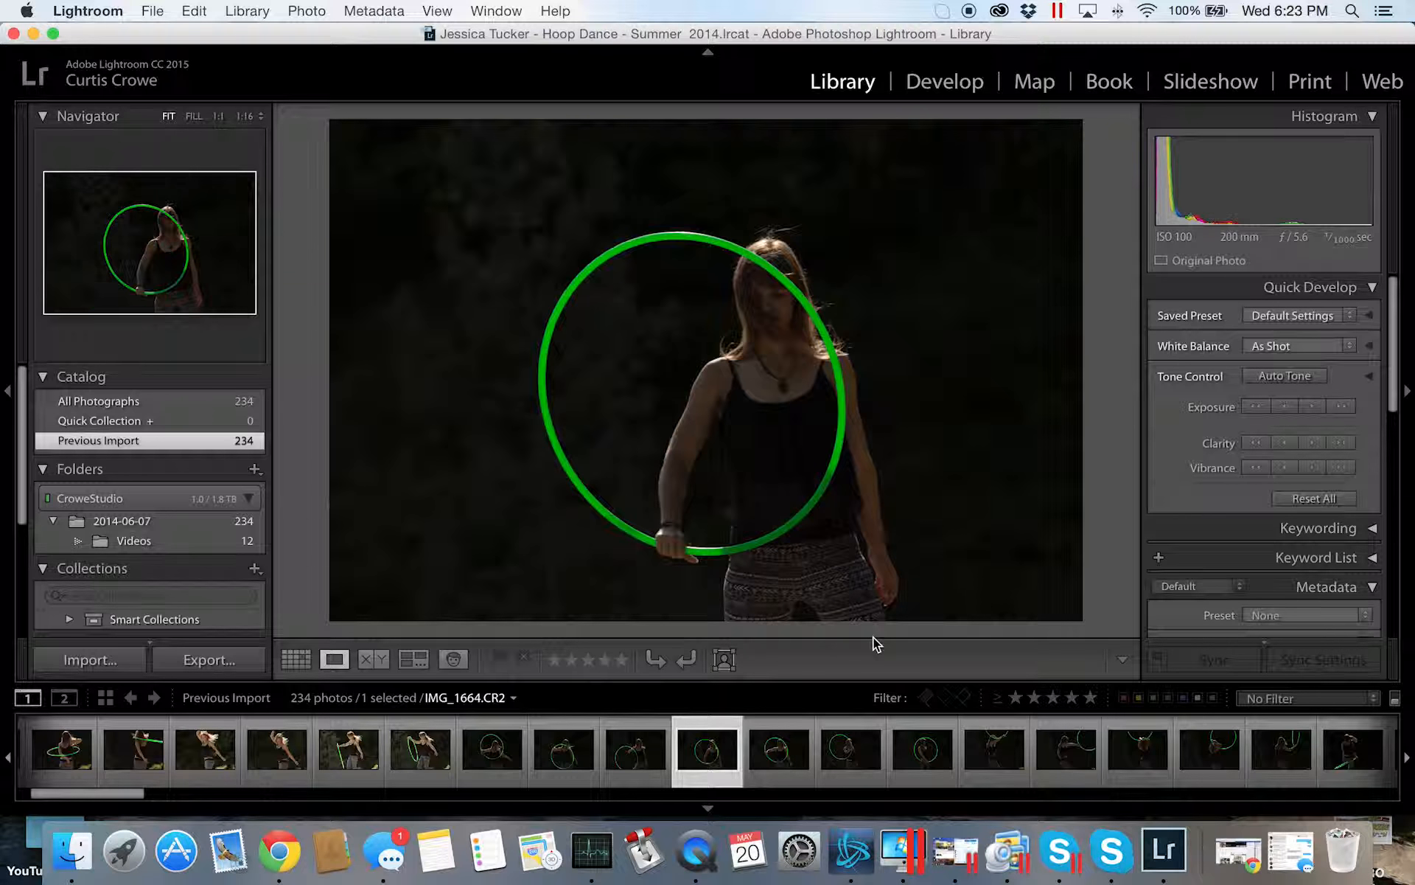
pyautogui.press('Right')
pyautogui.press('Right')
pyautogui.press('Right')
pyautogui.press('Right')
pyautogui.press('Right')
pyautogui.press('Right')
pyautogui.press('Right')
pyautogui.press('Right')
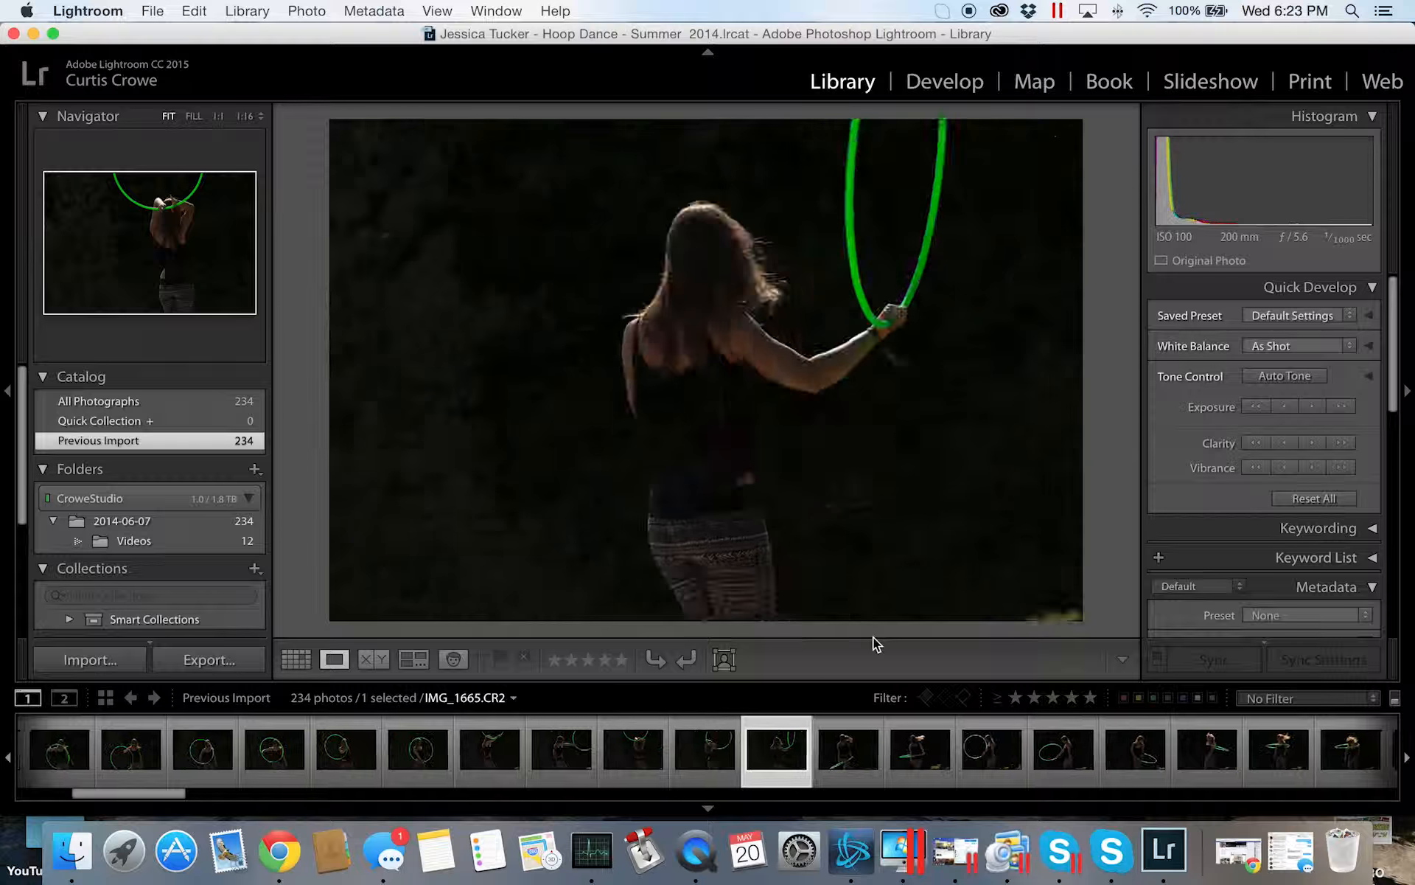
pyautogui.press('Right')
pyautogui.press('Right')
pyautogui.press('Right')
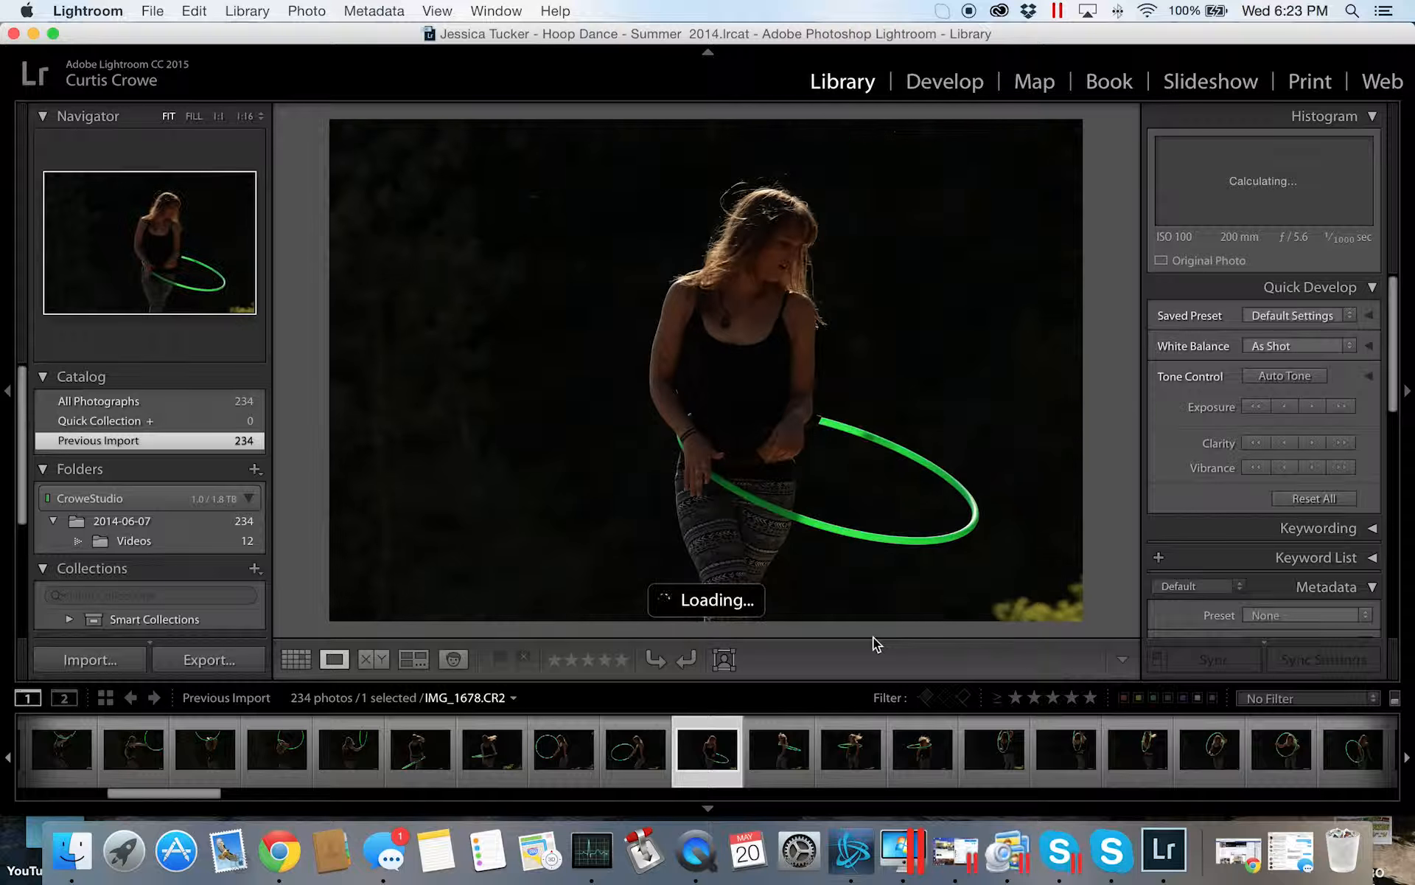
pyautogui.press('Right')
pyautogui.press('Right')
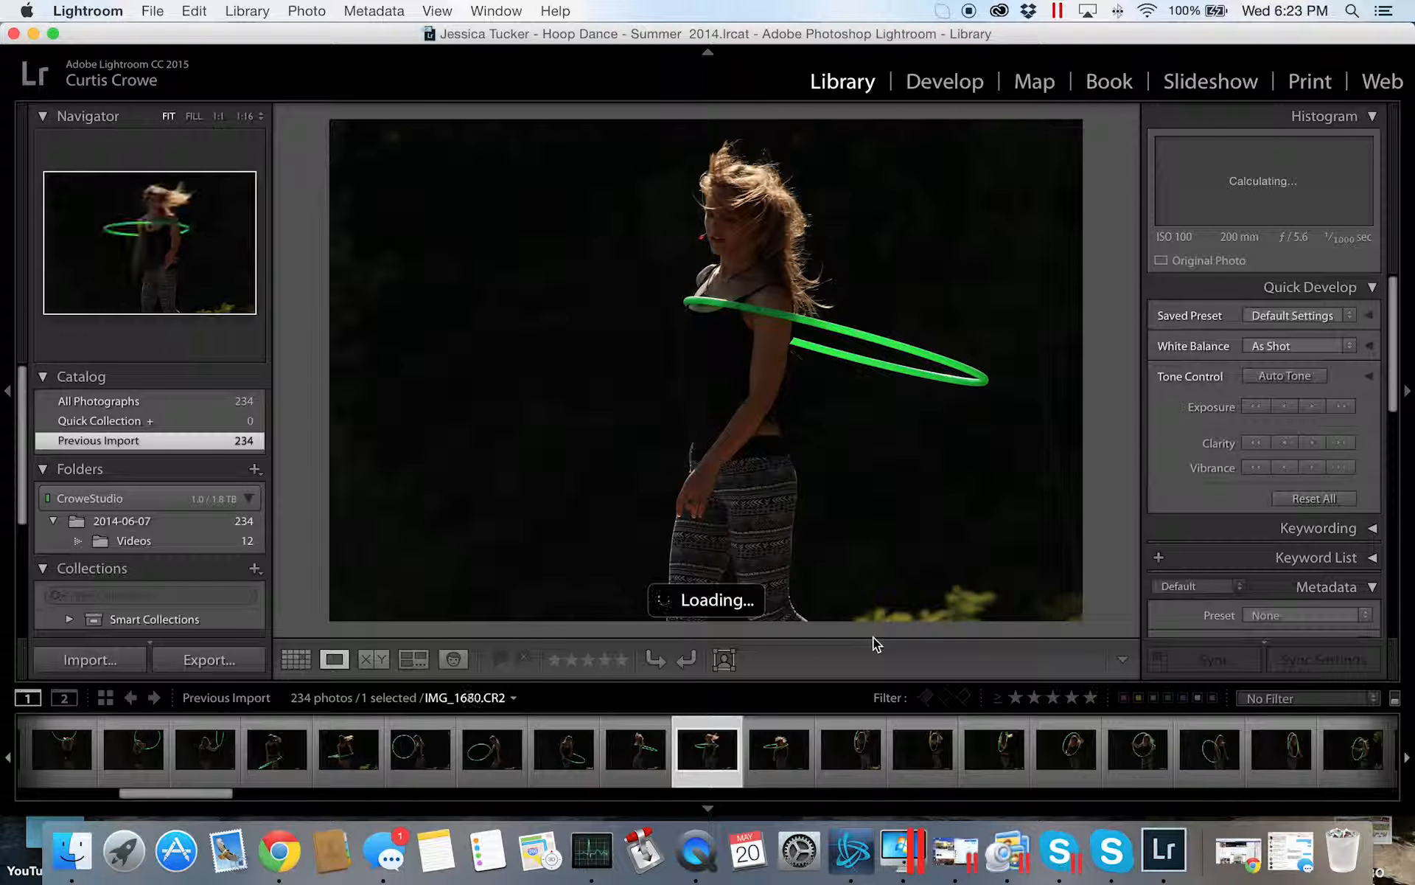
pyautogui.press('Right')
pyautogui.press('Right')
pyautogui.press('Right')
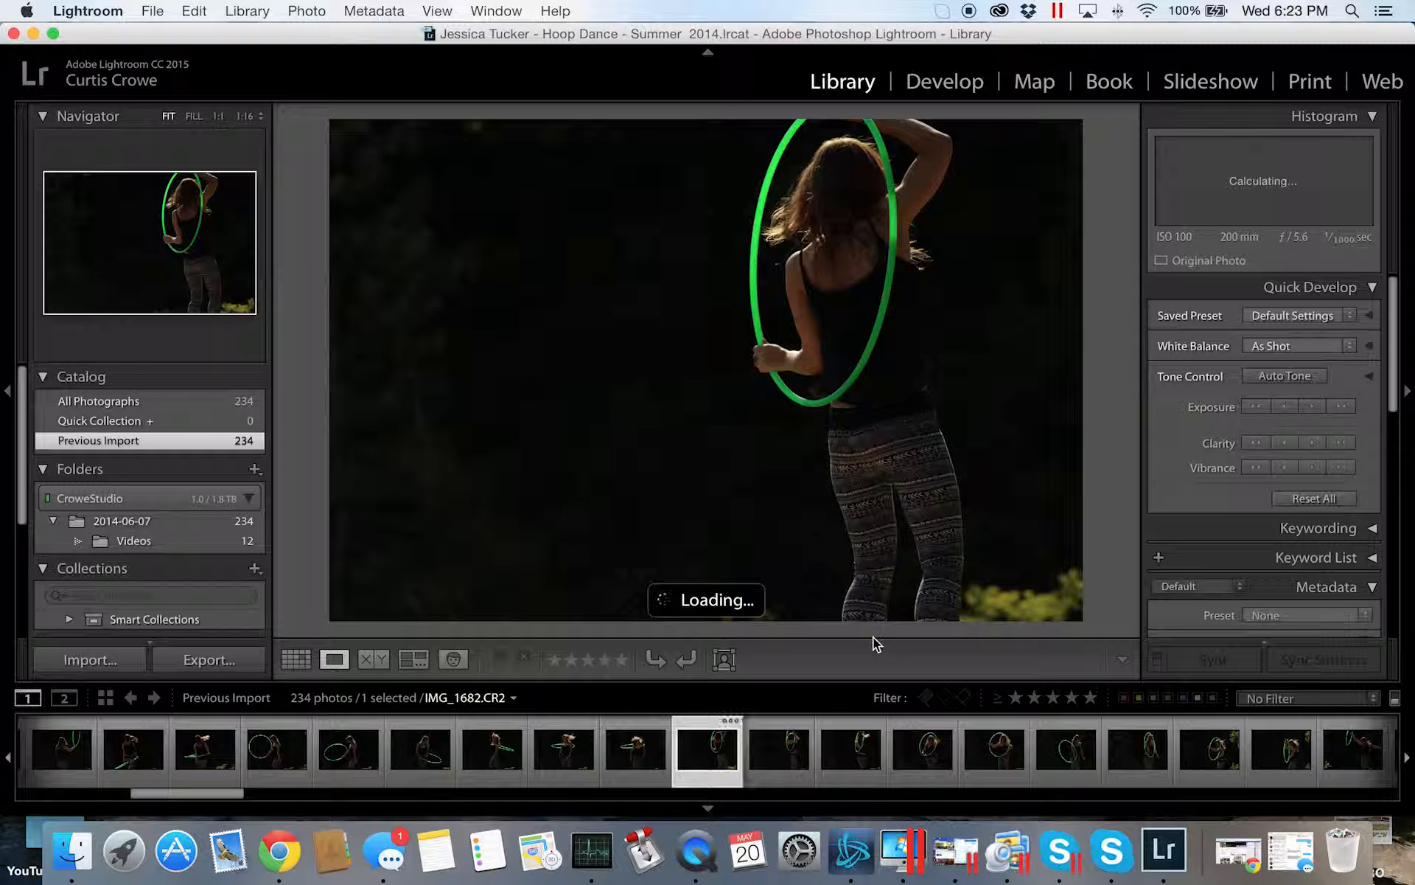
pyautogui.press('Right')
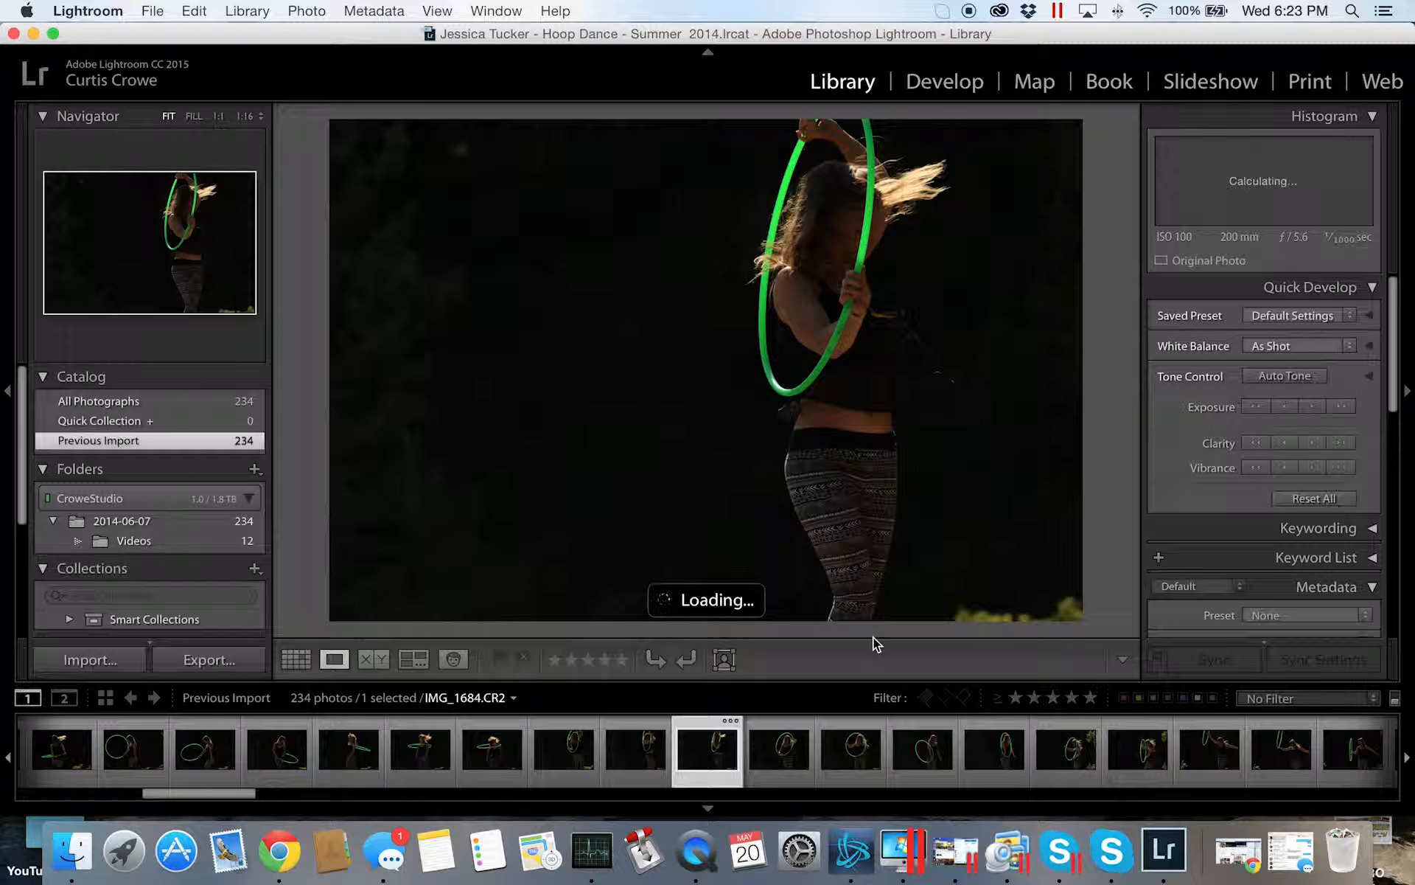
# - Apply Auto Tone to the three consecutive photos IMG_1683, IMG_1684 and IMG_1685
pyautogui.click(1292, 374)
pyautogui.press('Right')
pyautogui.press('Right')
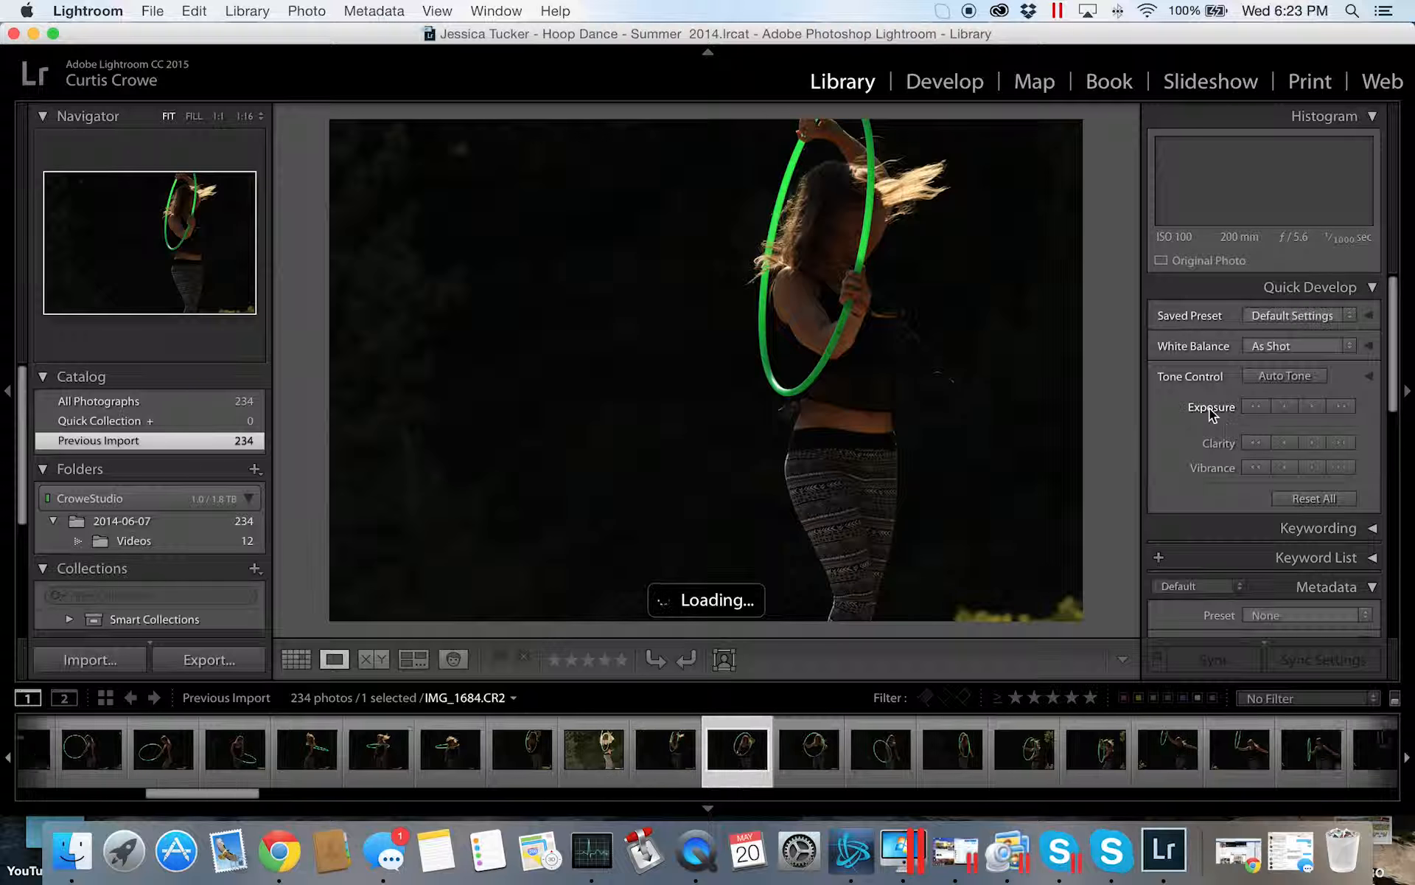
pyautogui.press('Left')
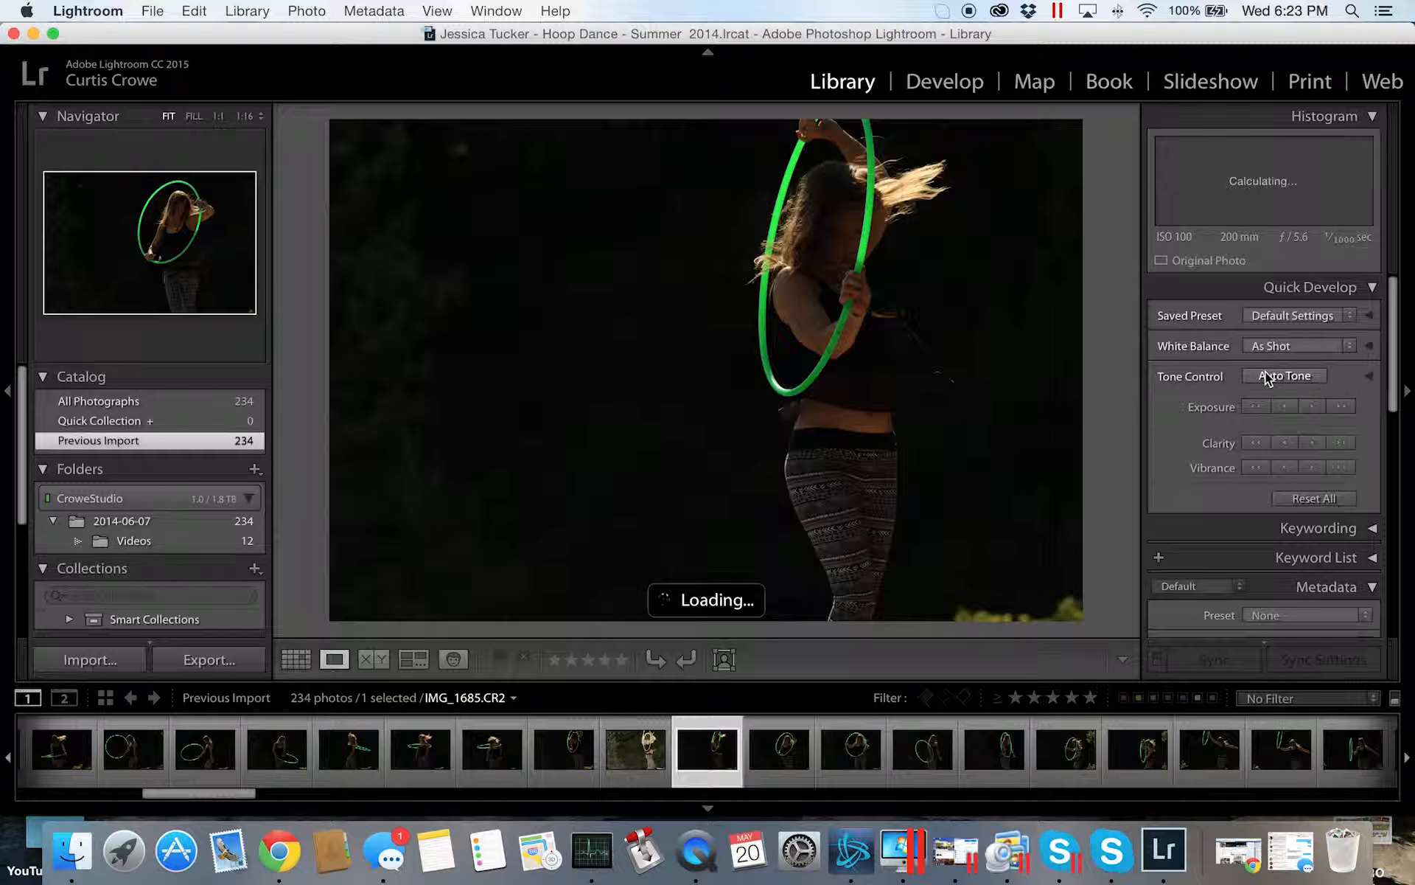
pyautogui.click(1265, 375)
pyautogui.press('Right')
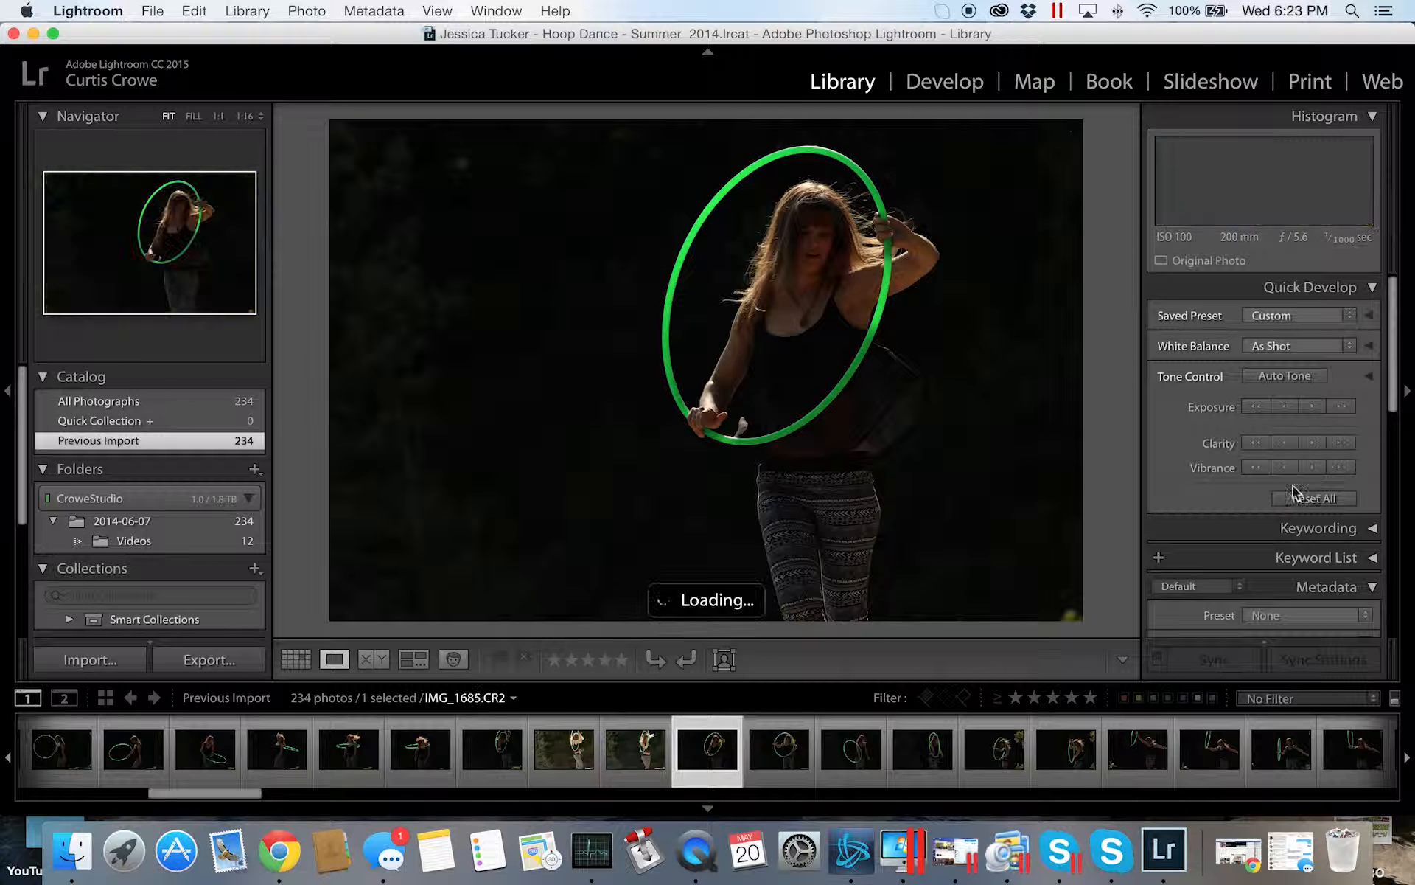
pyautogui.click(1288, 376)
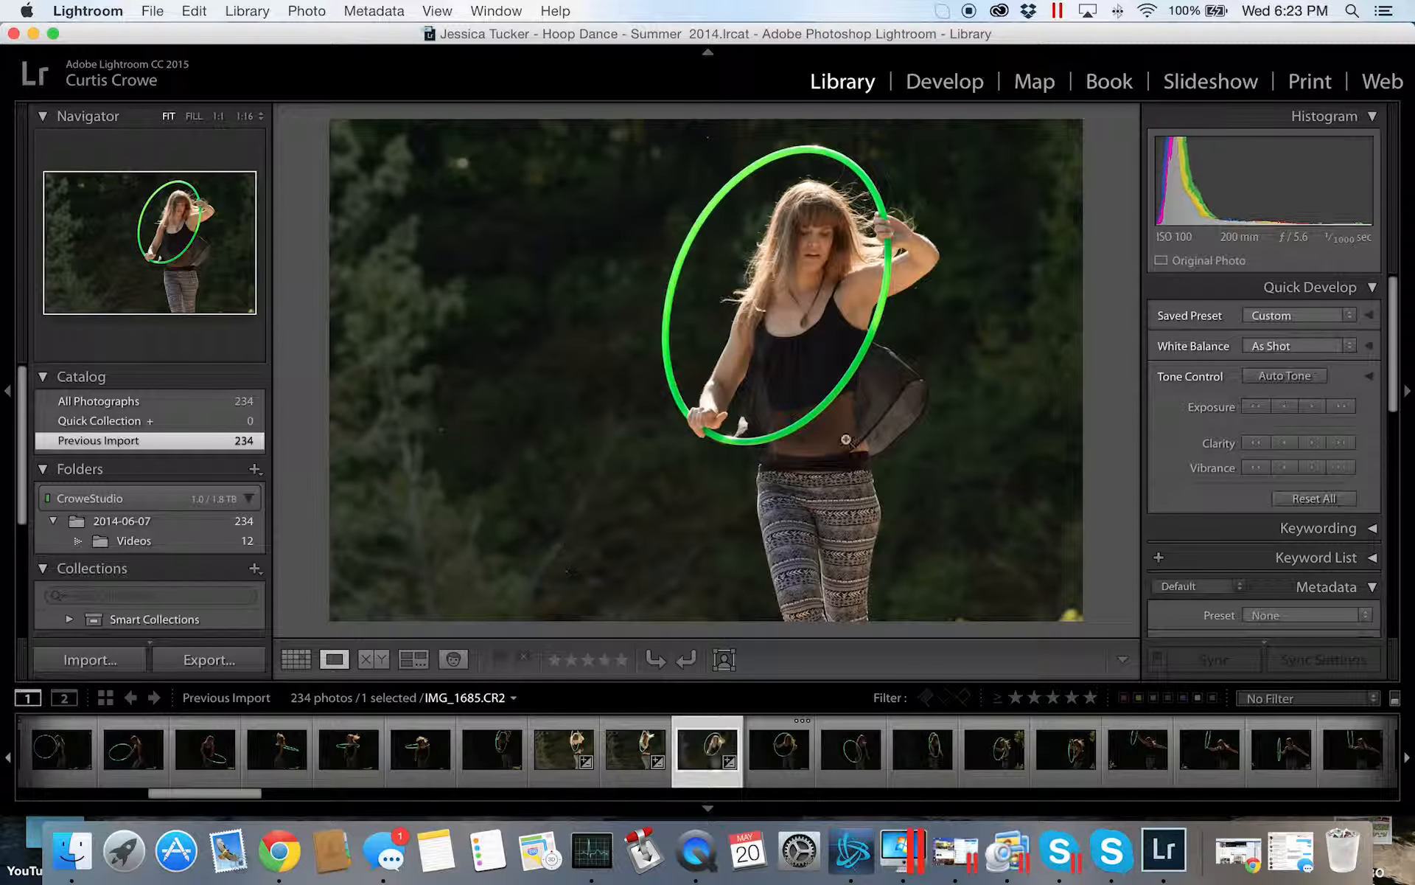
# - Apply Auto Tone to the photos IMG_1690, IMG_1691 and IMG_1692
pyautogui.press('Right')
pyautogui.press('Right')
pyautogui.press('Right')
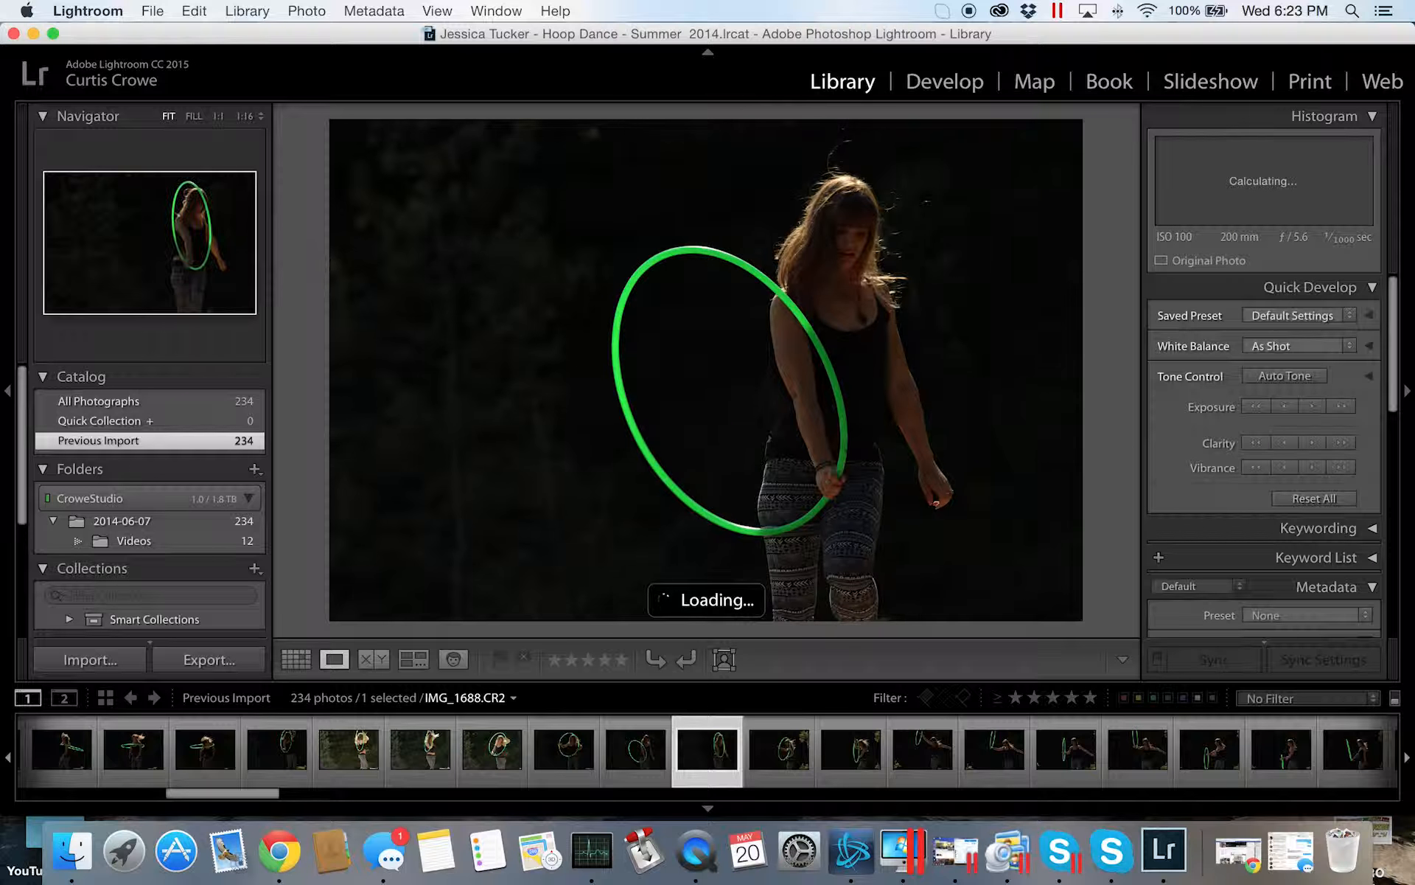
pyautogui.press('Right')
pyautogui.press('Right')
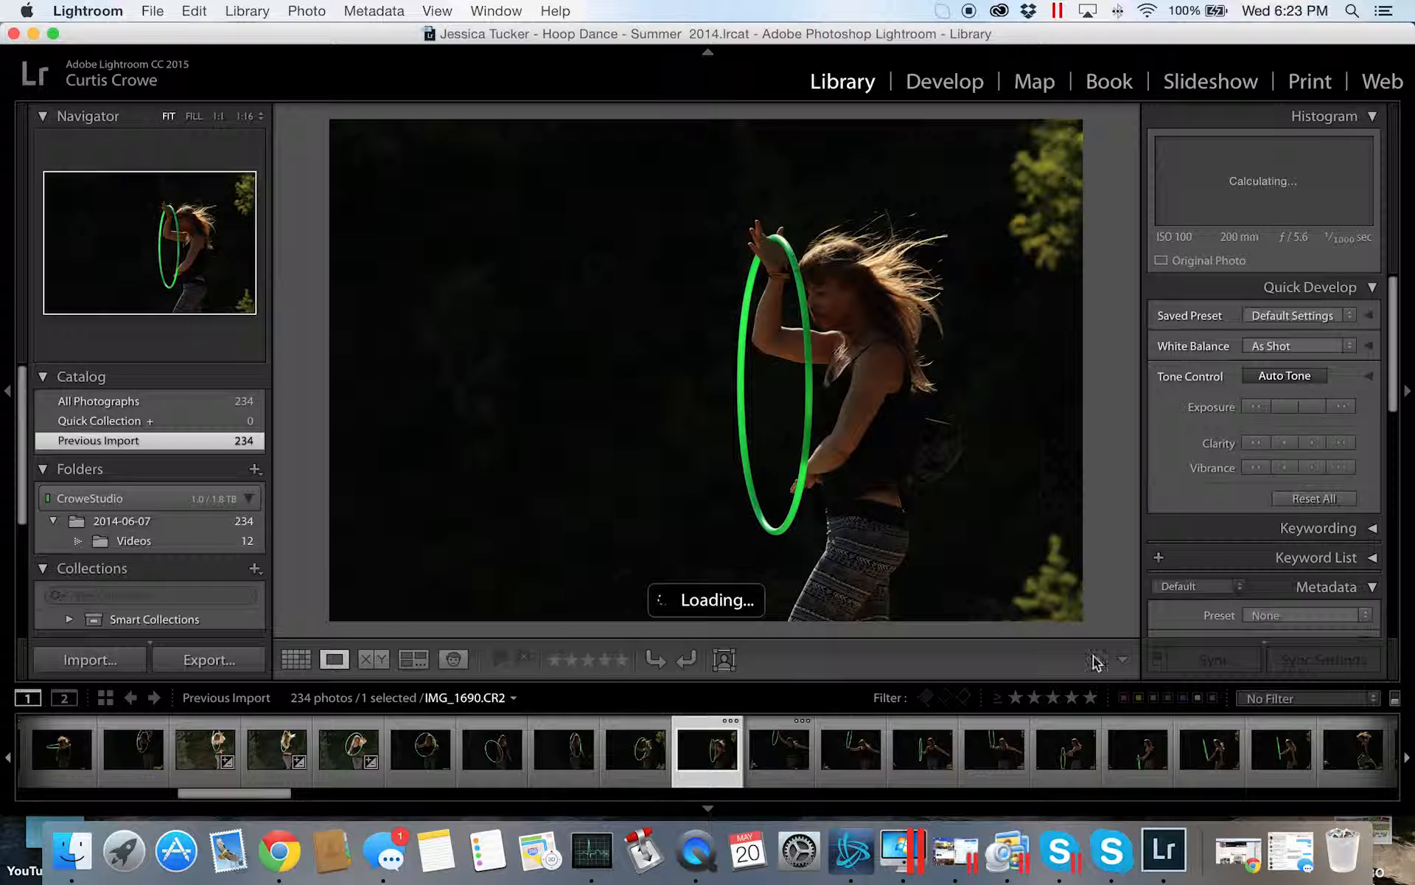
pyautogui.click(1284, 375)
pyautogui.press('Right')
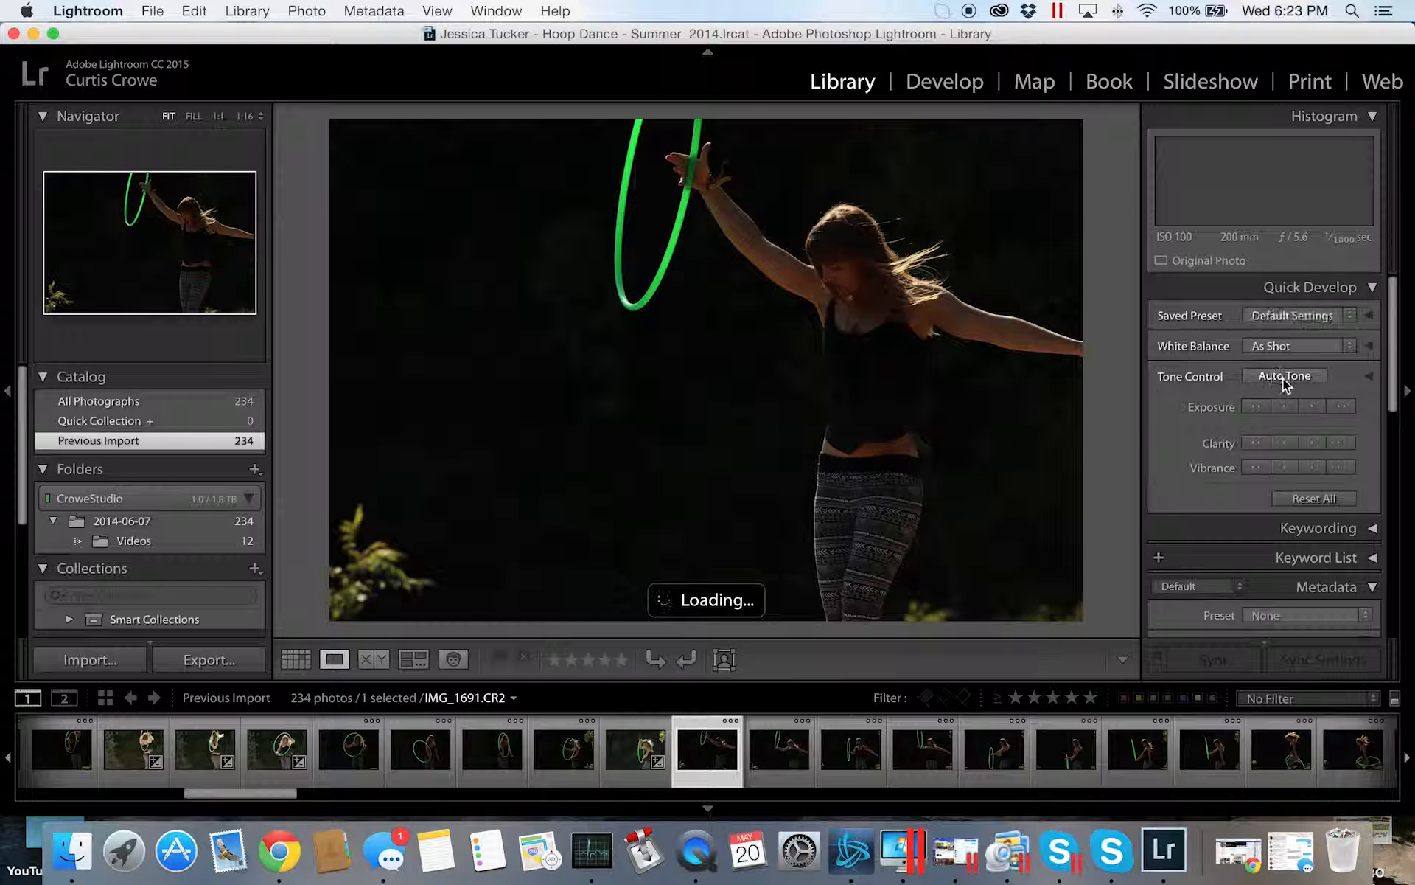
pyautogui.click(1285, 376)
pyautogui.press('Right')
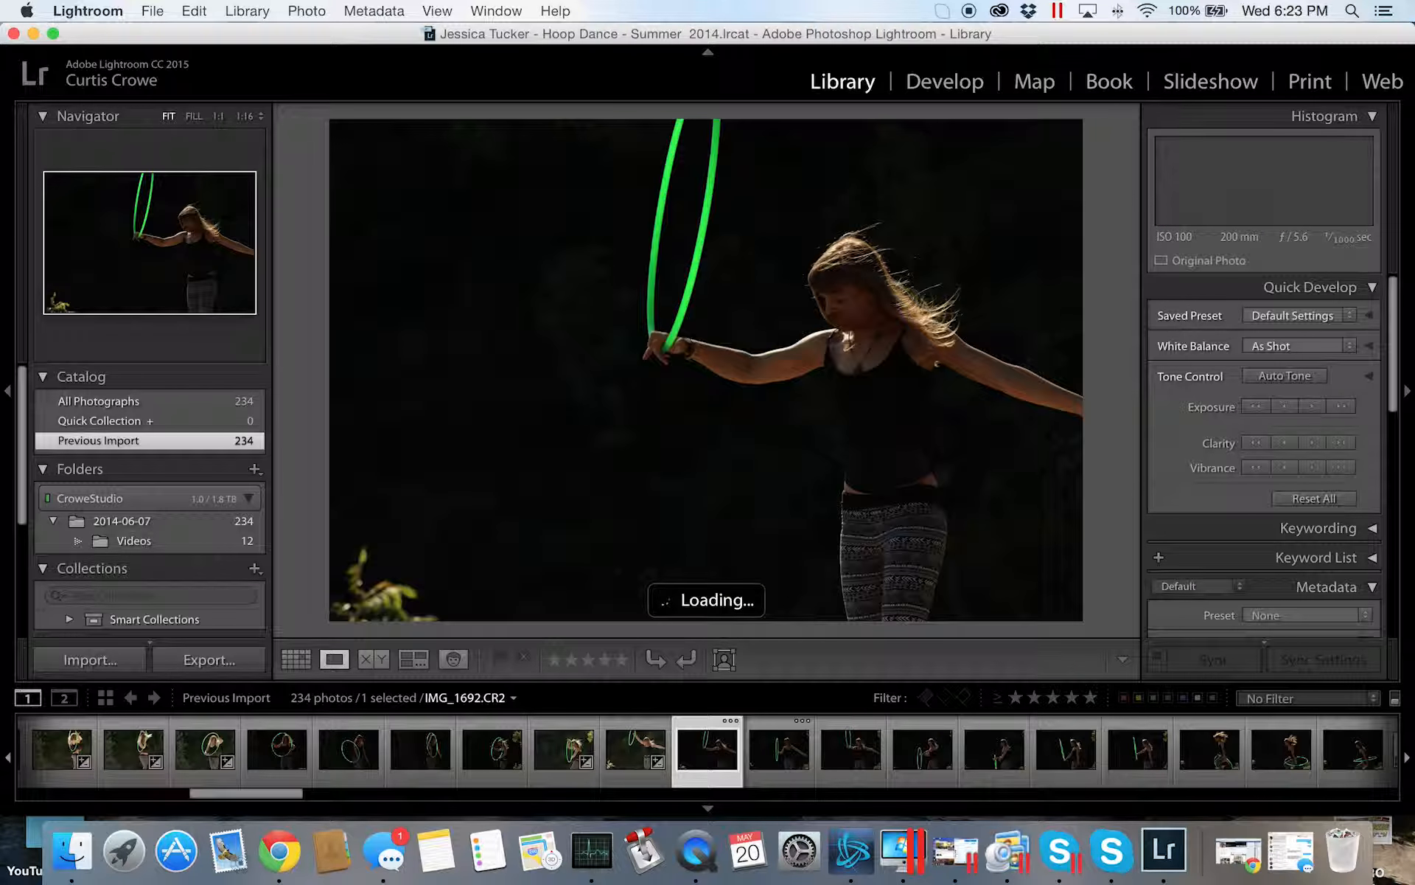
pyautogui.click(1285, 376)
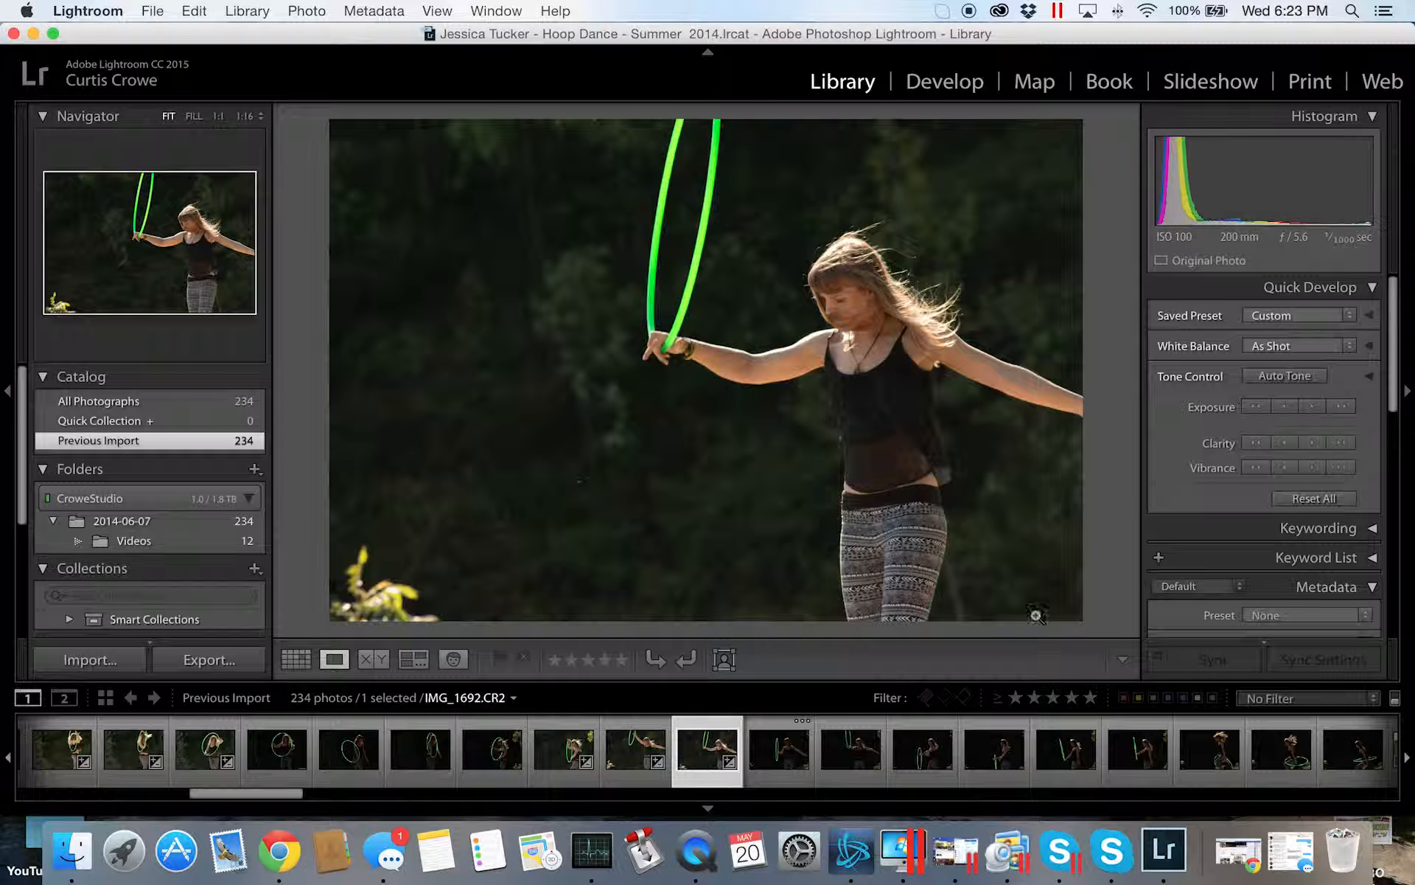
# - Look through the unedited photos from IMG_1693 up to IMG_1699
pyautogui.press('Right')
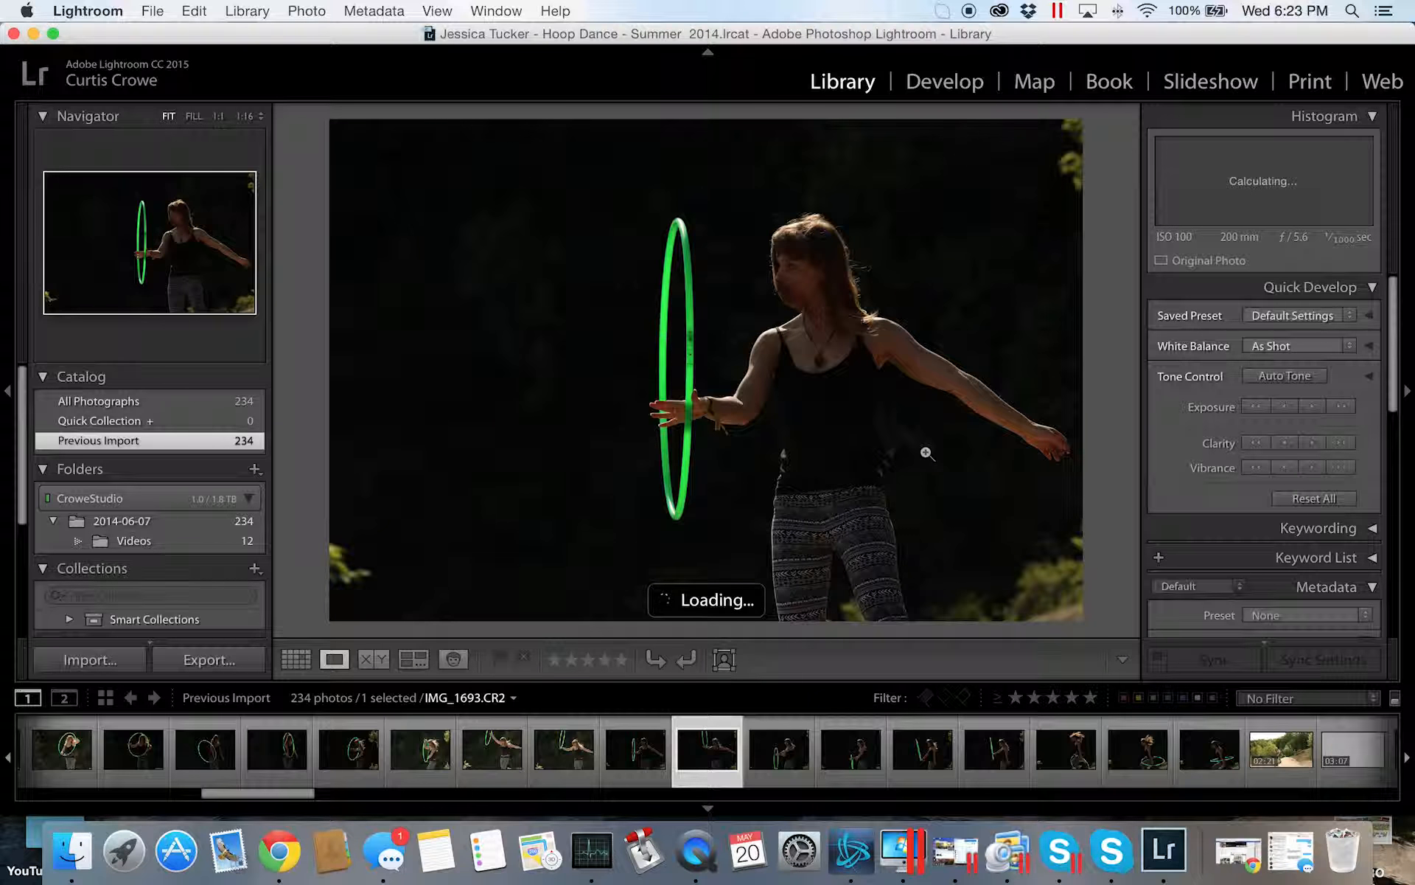
pyautogui.press('Right')
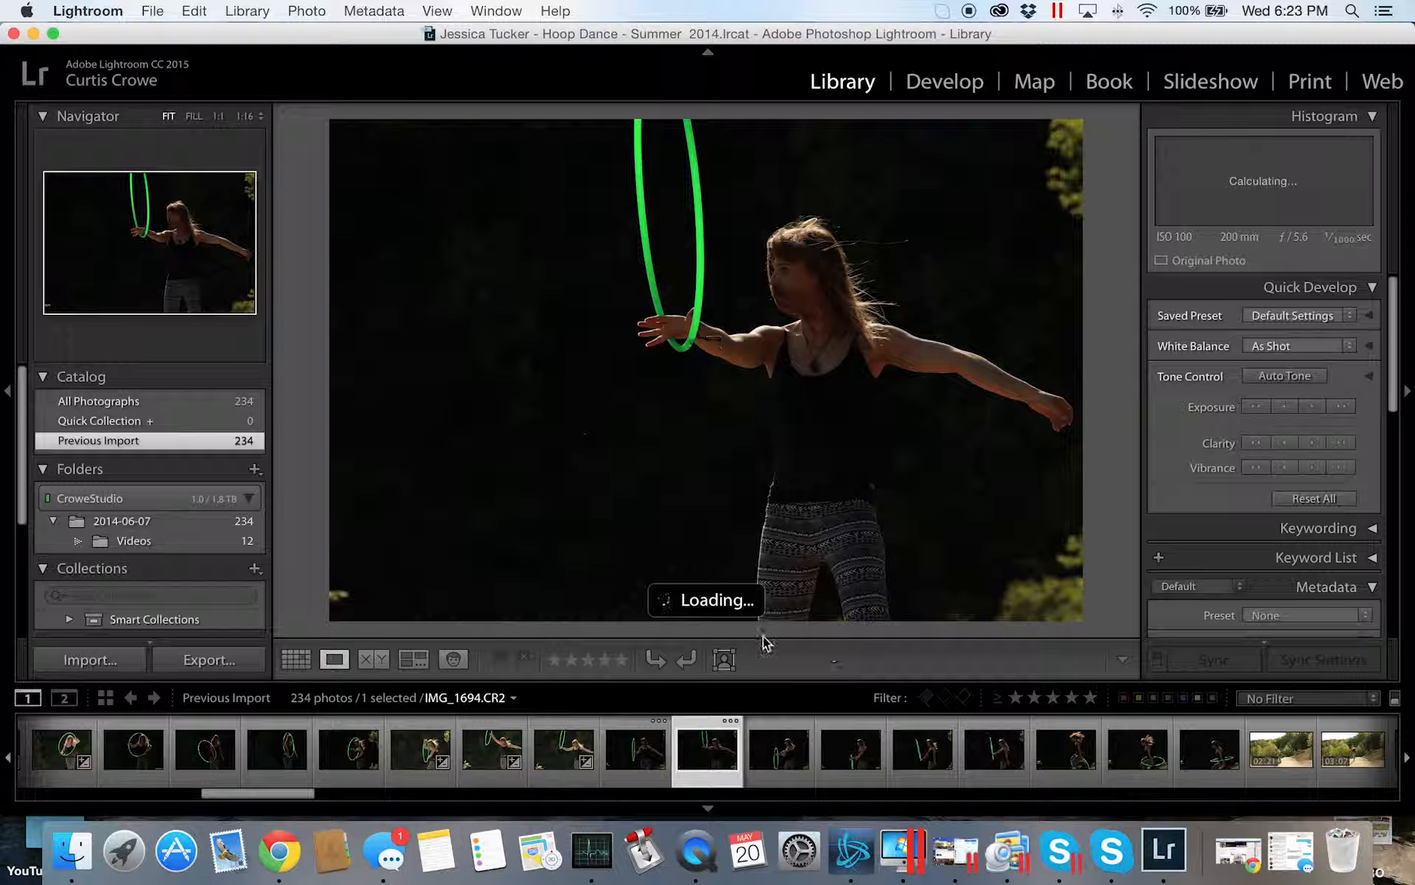
pyautogui.press('Right')
pyautogui.press('Right')
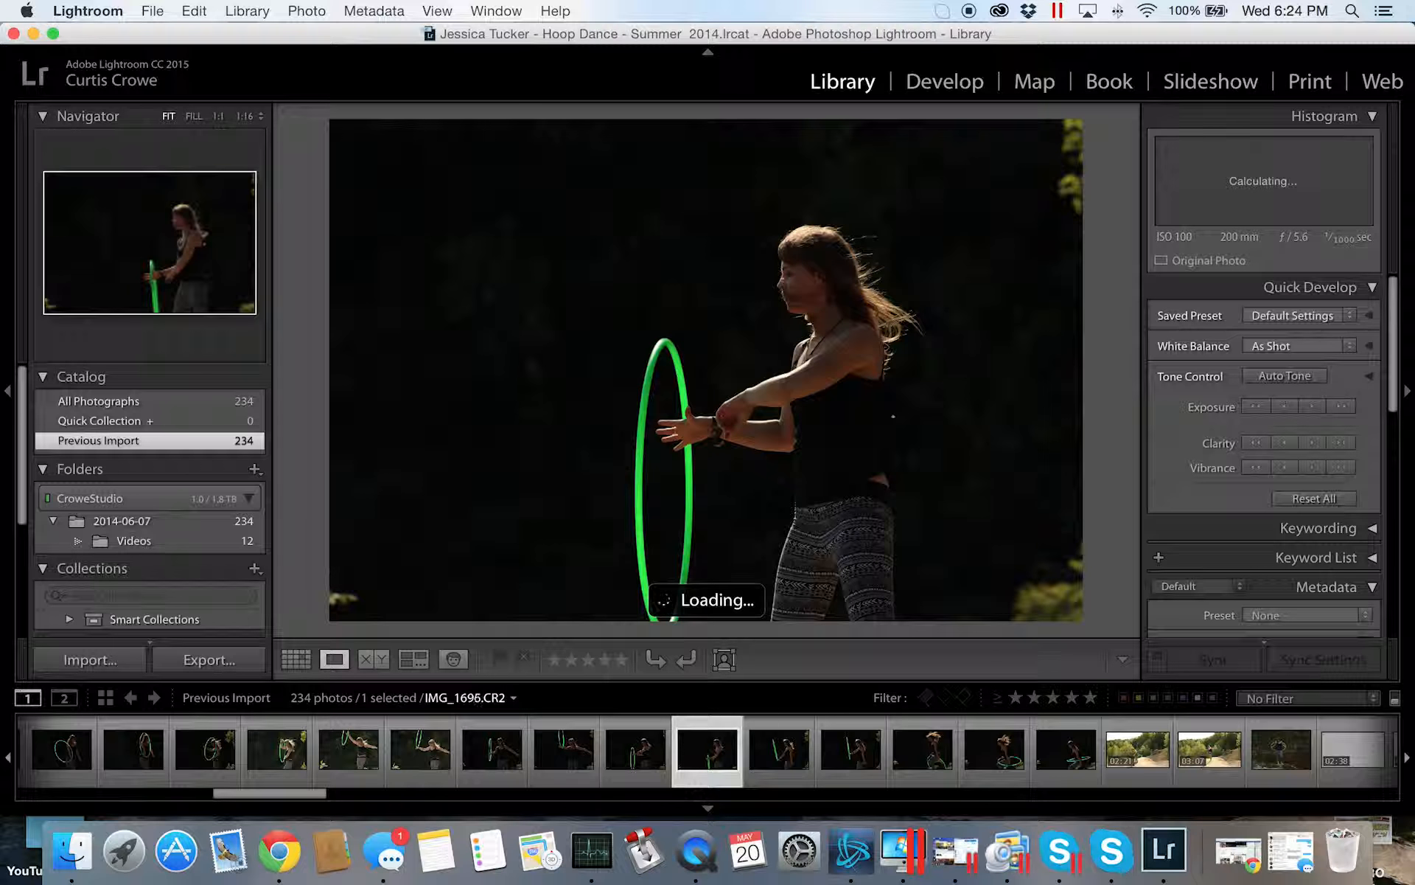
pyautogui.press('Right')
pyautogui.press('Right')
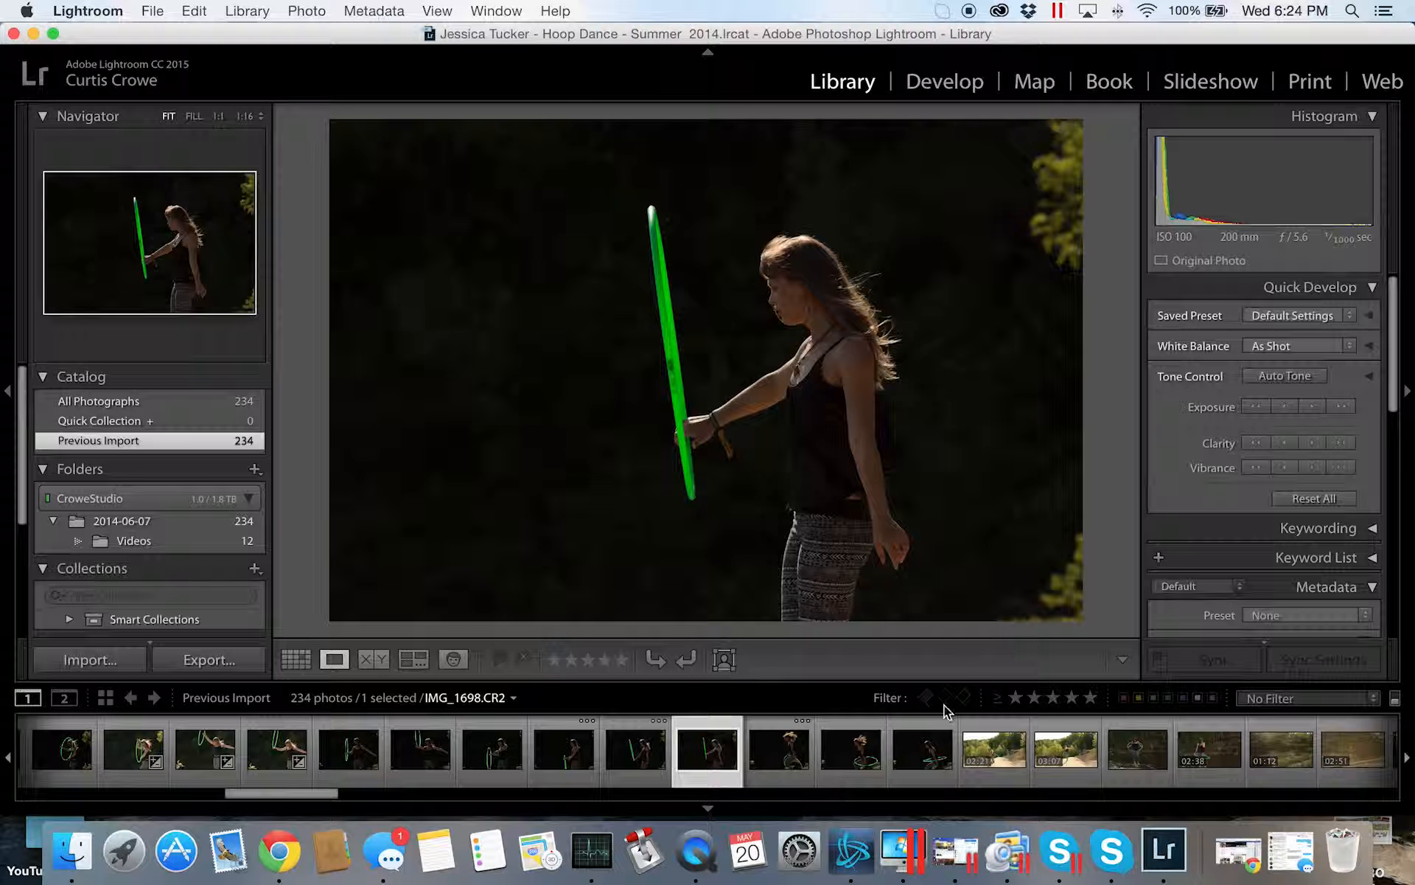
pyautogui.press('Right')
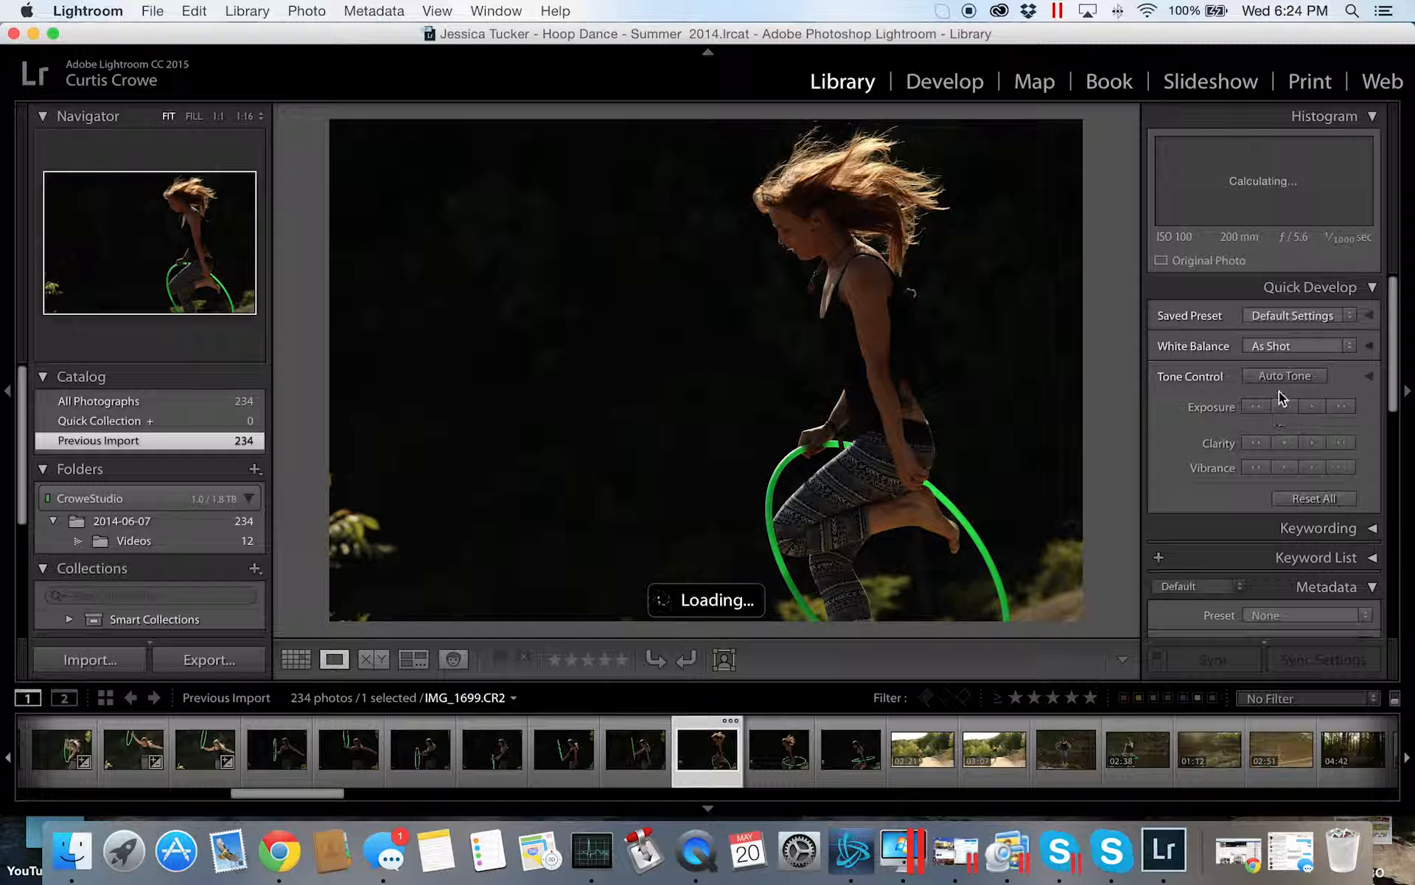
# - Apply Auto Tone to the photos IMG_1699 and IMG_1700
pyautogui.click(1287, 376)
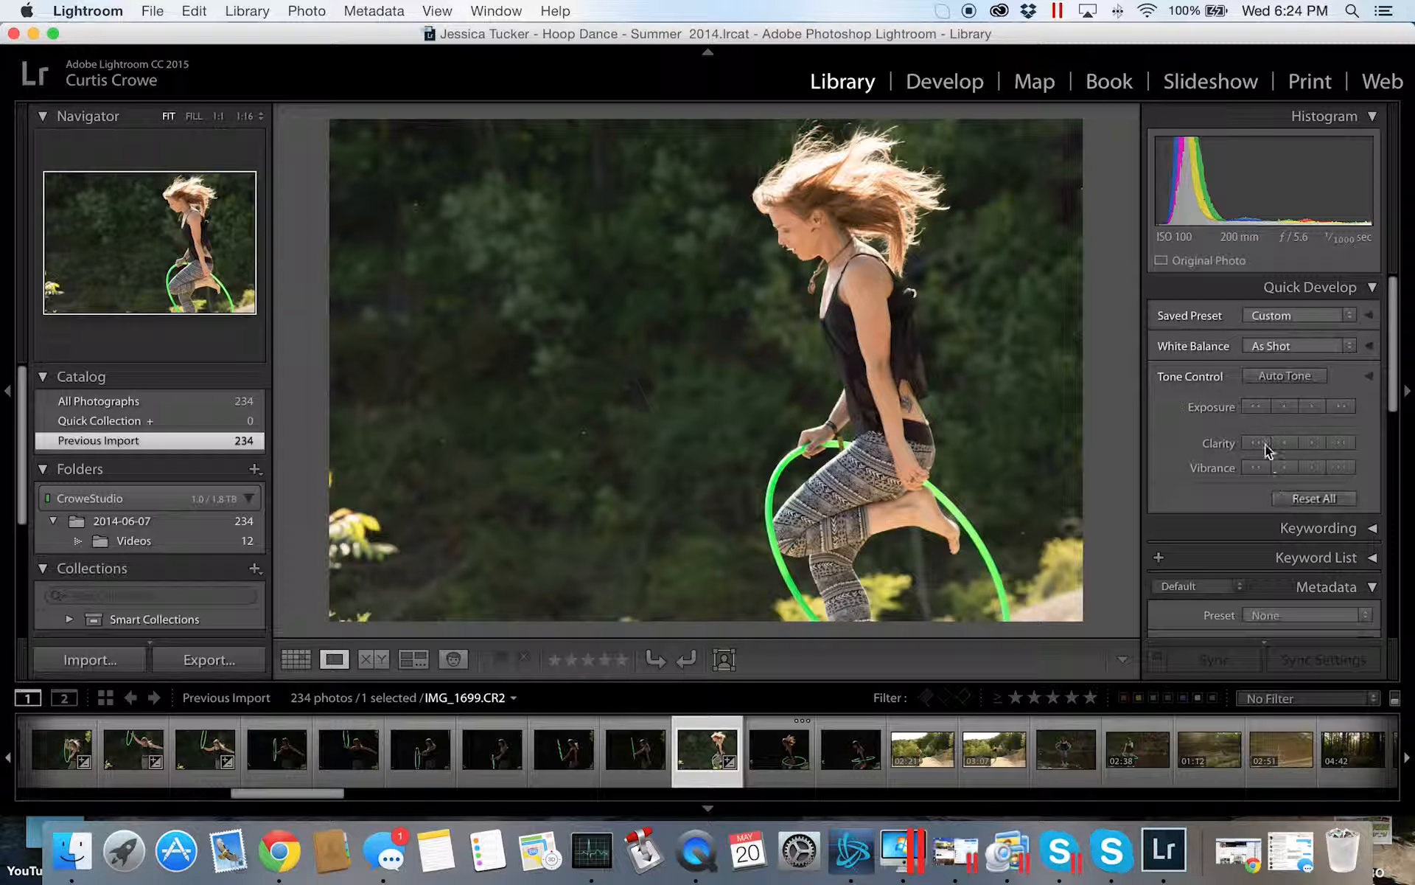
pyautogui.press('Right')
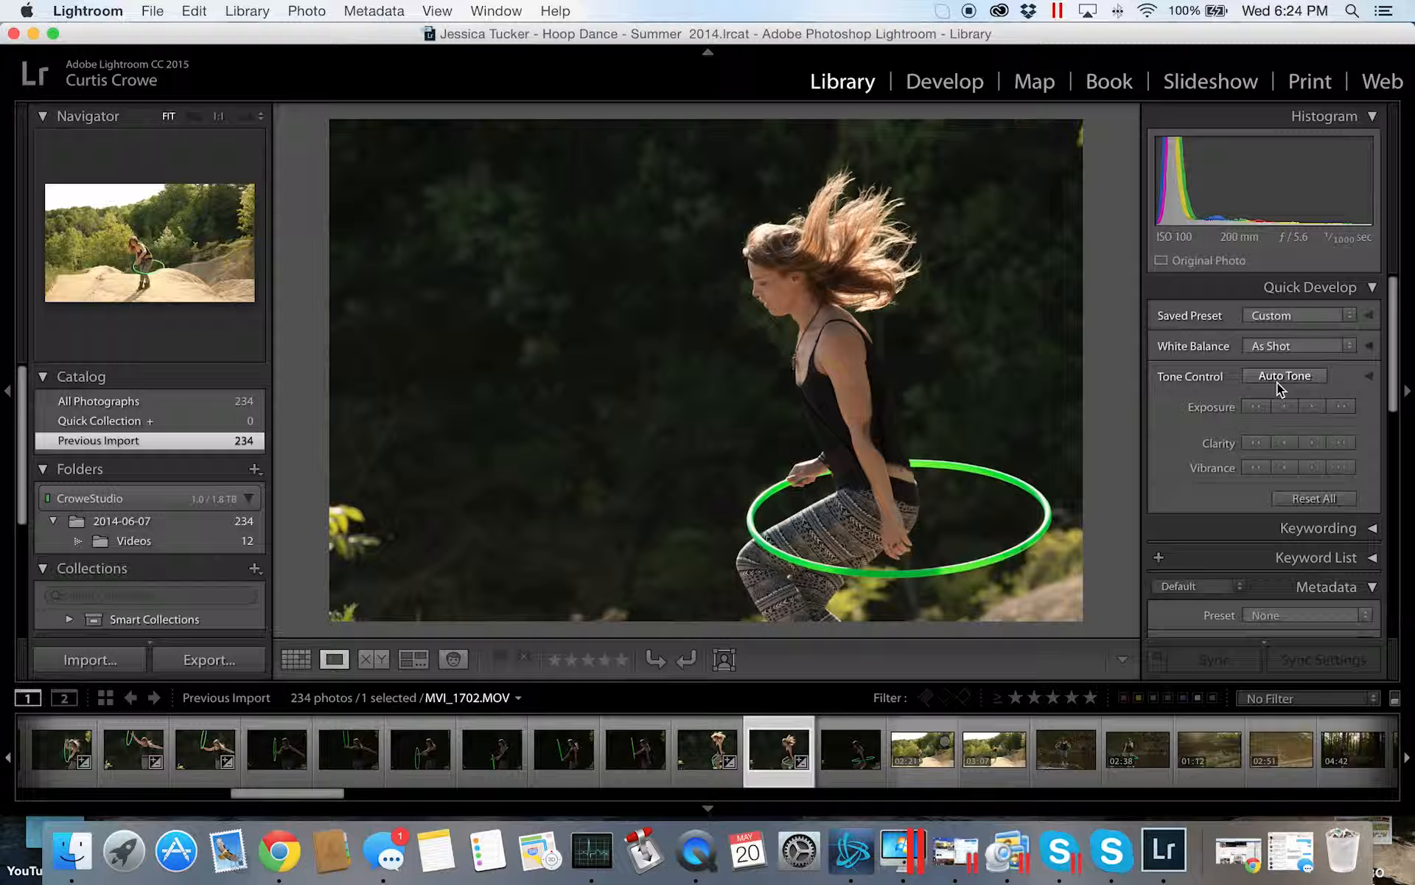
# - Go back through the hoop dance photos from IMG_1700 to around IMG_1665, comparing the toned shots with the unedited ones
pyautogui.press('Left')
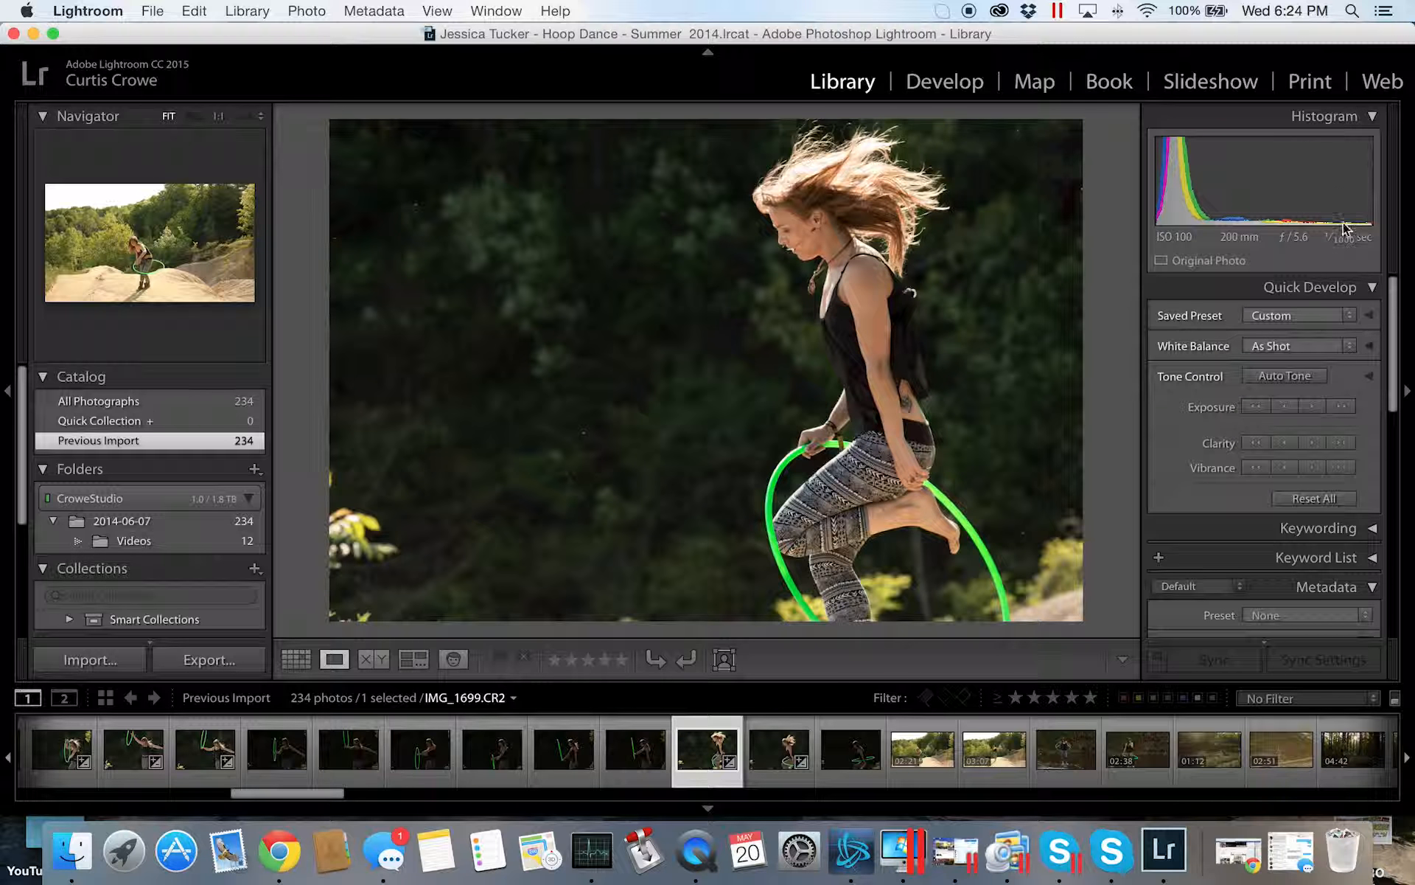
pyautogui.press('Left')
pyautogui.press('Left')
pyautogui.press('Left')
pyautogui.press('Left')
pyautogui.press('Left')
pyautogui.press('Left')
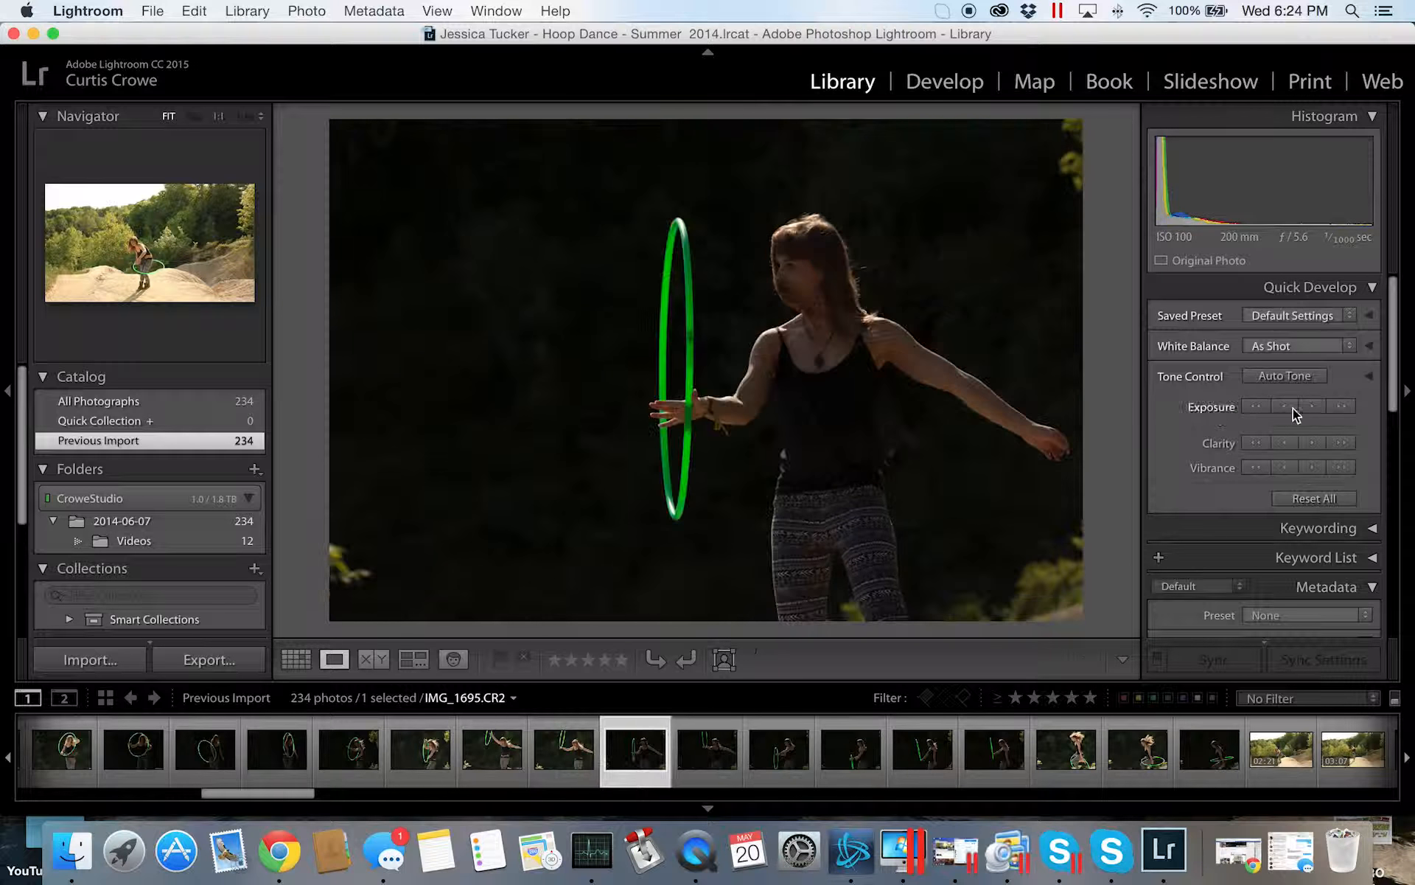
pyautogui.press('Left')
pyautogui.press('Left')
pyautogui.press('Left')
pyautogui.press('Left')
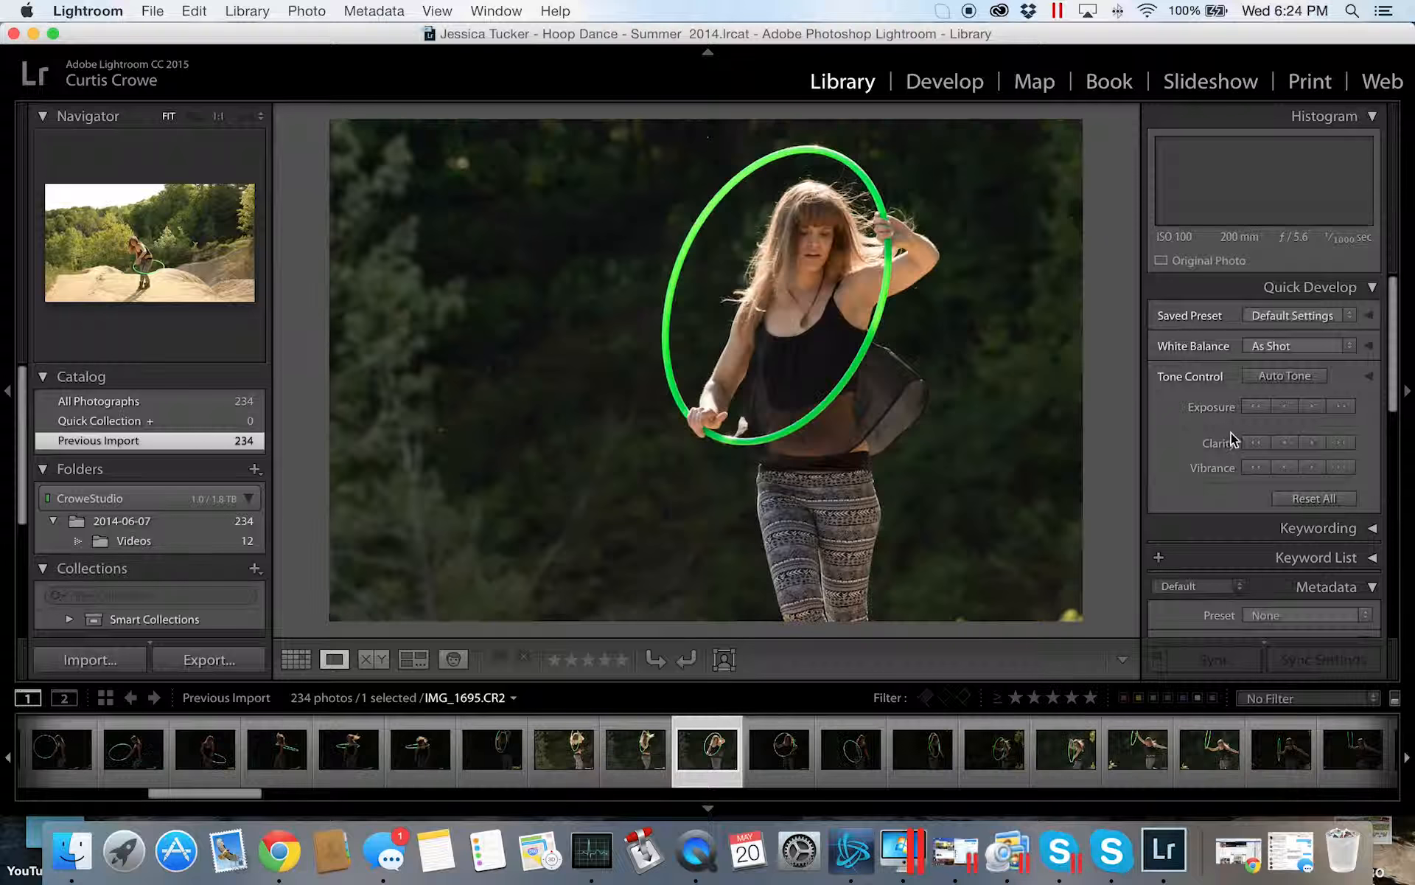
pyautogui.press('Left')
pyautogui.press('Left')
pyautogui.press('Left')
pyautogui.press('Left')
pyautogui.press('Left')
pyautogui.press('Left')
pyautogui.press('Left')
pyautogui.press('Left')
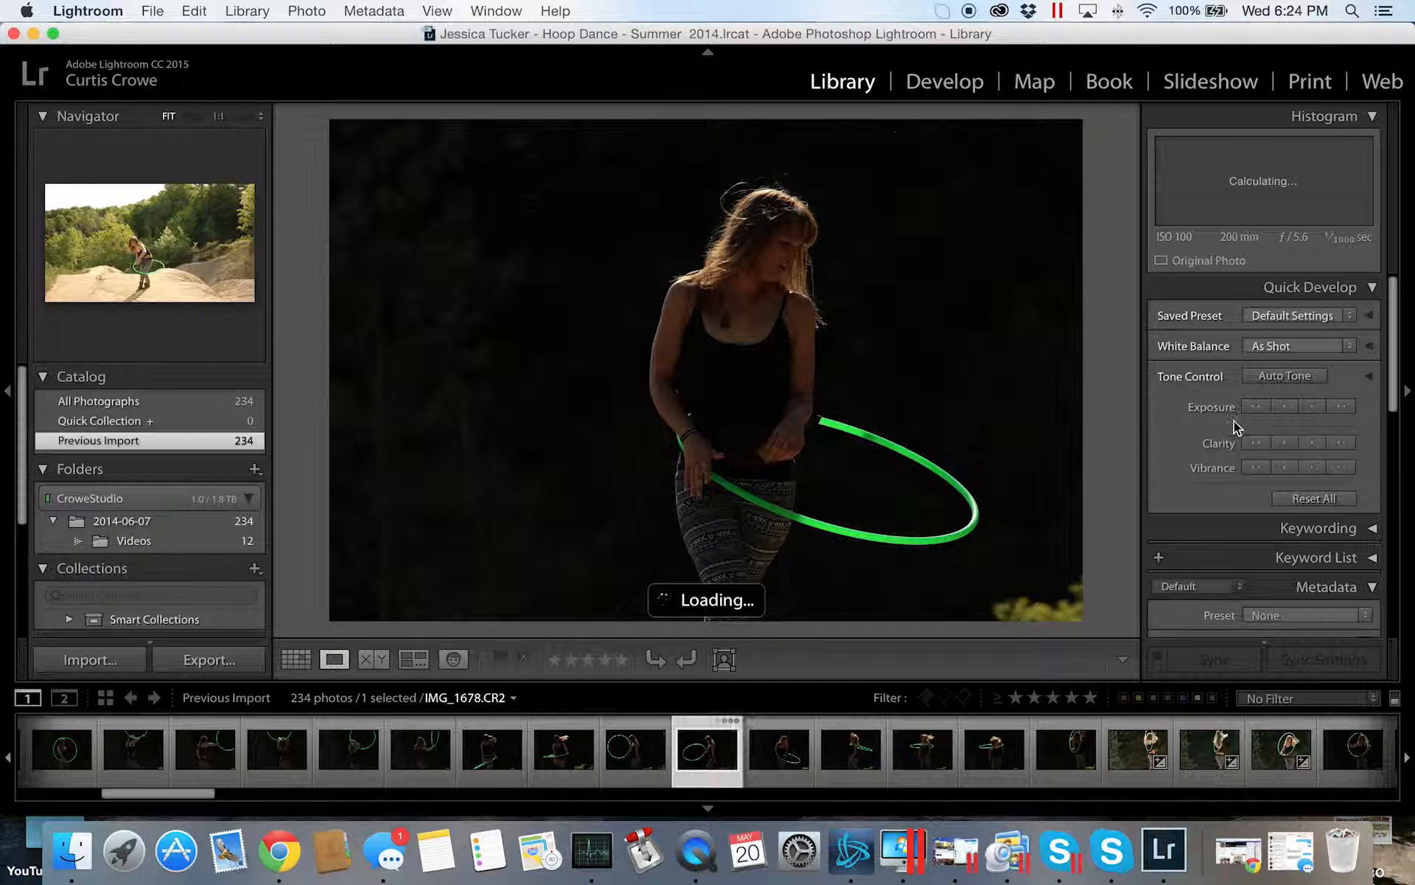
pyautogui.press('Left')
pyautogui.press('Left')
pyautogui.press('Left')
pyautogui.press('Left')
pyautogui.press('Left')
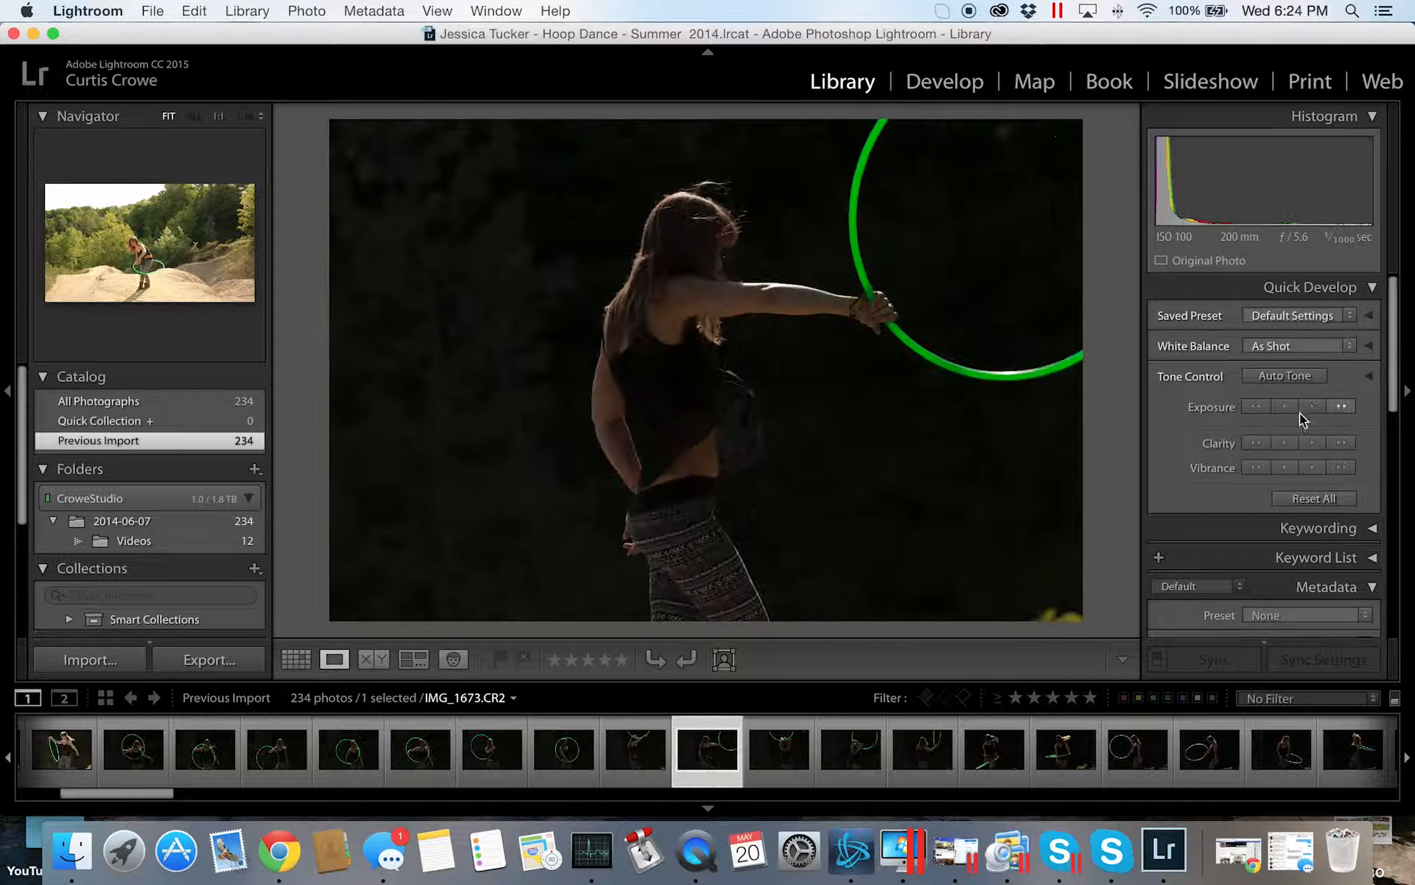
pyautogui.press('Left')
pyautogui.press('Left')
pyautogui.press('Left')
pyautogui.press('Left')
pyautogui.press('Left')
pyautogui.press('Left')
pyautogui.press('Left')
pyautogui.press('Left')
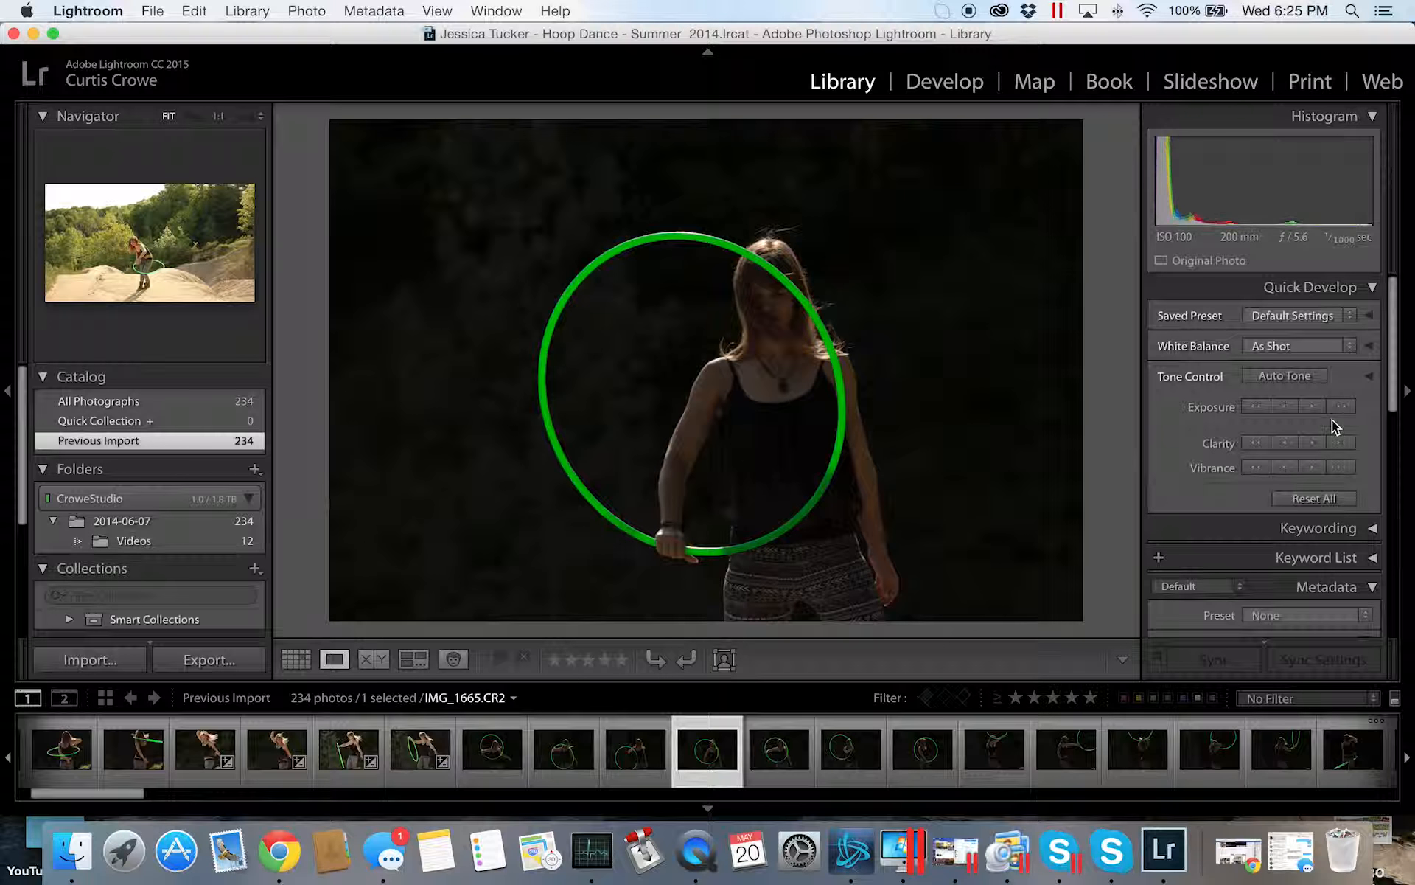
pyautogui.press('Left')
# - Review the hoop dance photos forward again from around IMG_1665 up to IMG_1701
pyautogui.press('Right')
pyautogui.press('Right')
pyautogui.press('Right')
pyautogui.press('Right')
pyautogui.press('Right')
pyautogui.press('Right')
pyautogui.press('Right')
pyautogui.press('Right')
pyautogui.press('Right')
pyautogui.press('Right')
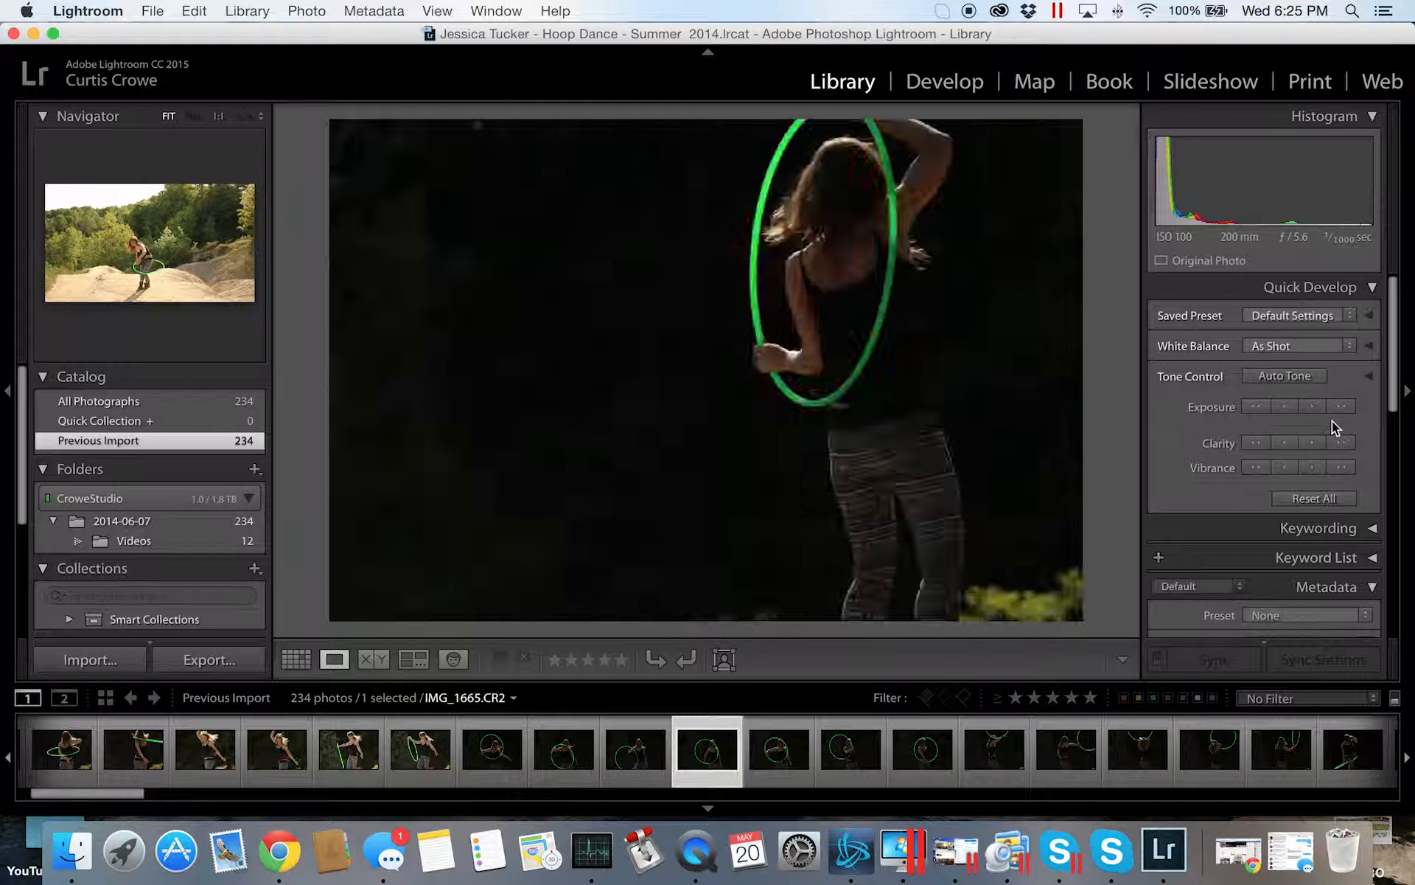
pyautogui.press('Right')
pyautogui.press('Right')
pyautogui.press('Right')
pyautogui.press('Right')
pyautogui.press('Right')
pyautogui.press('Right')
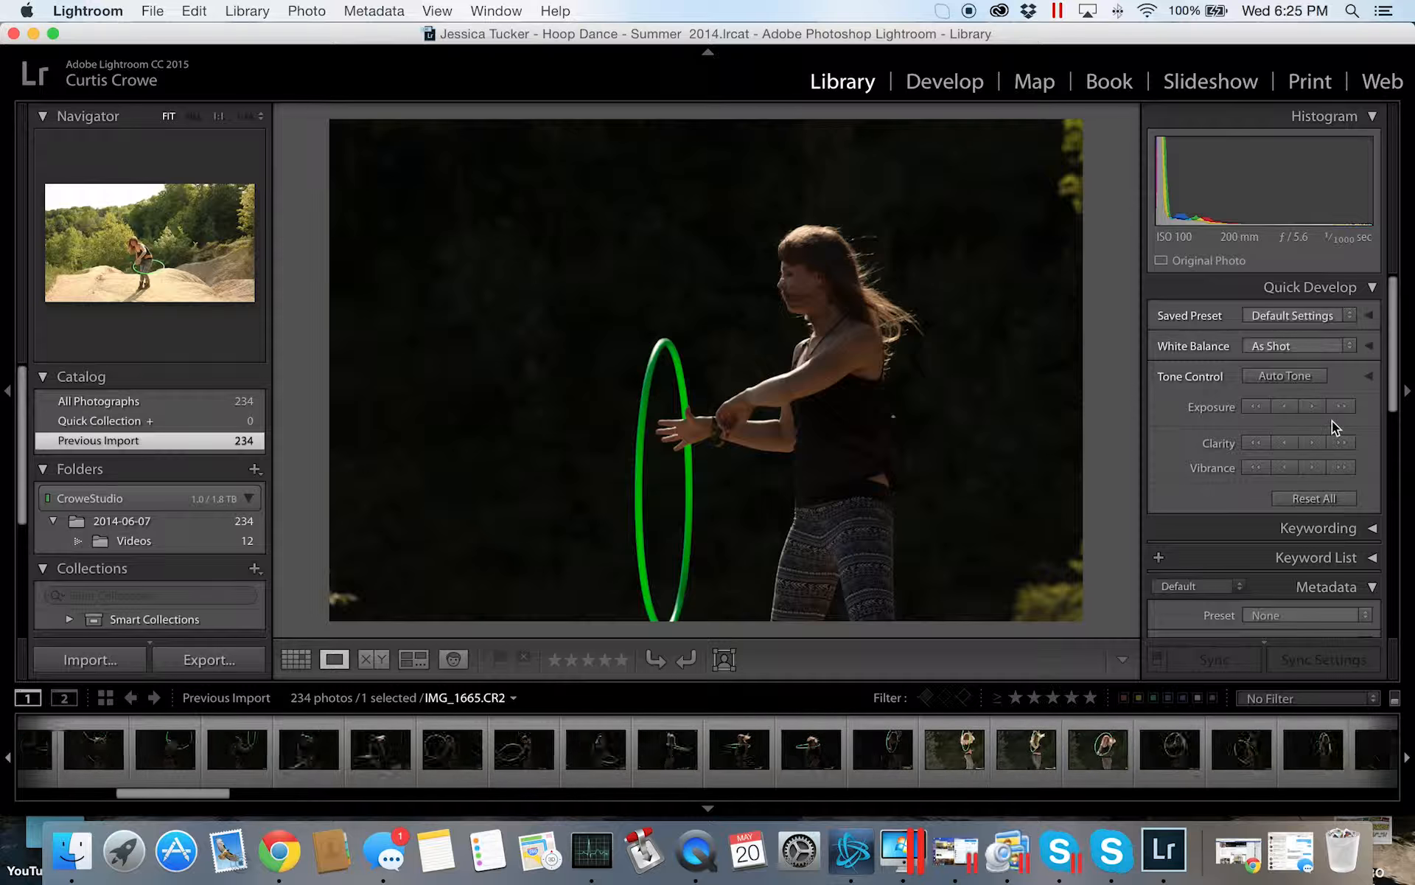
pyautogui.press('Right')
pyautogui.press('Right')
pyautogui.press('Right')
pyautogui.press('Right')
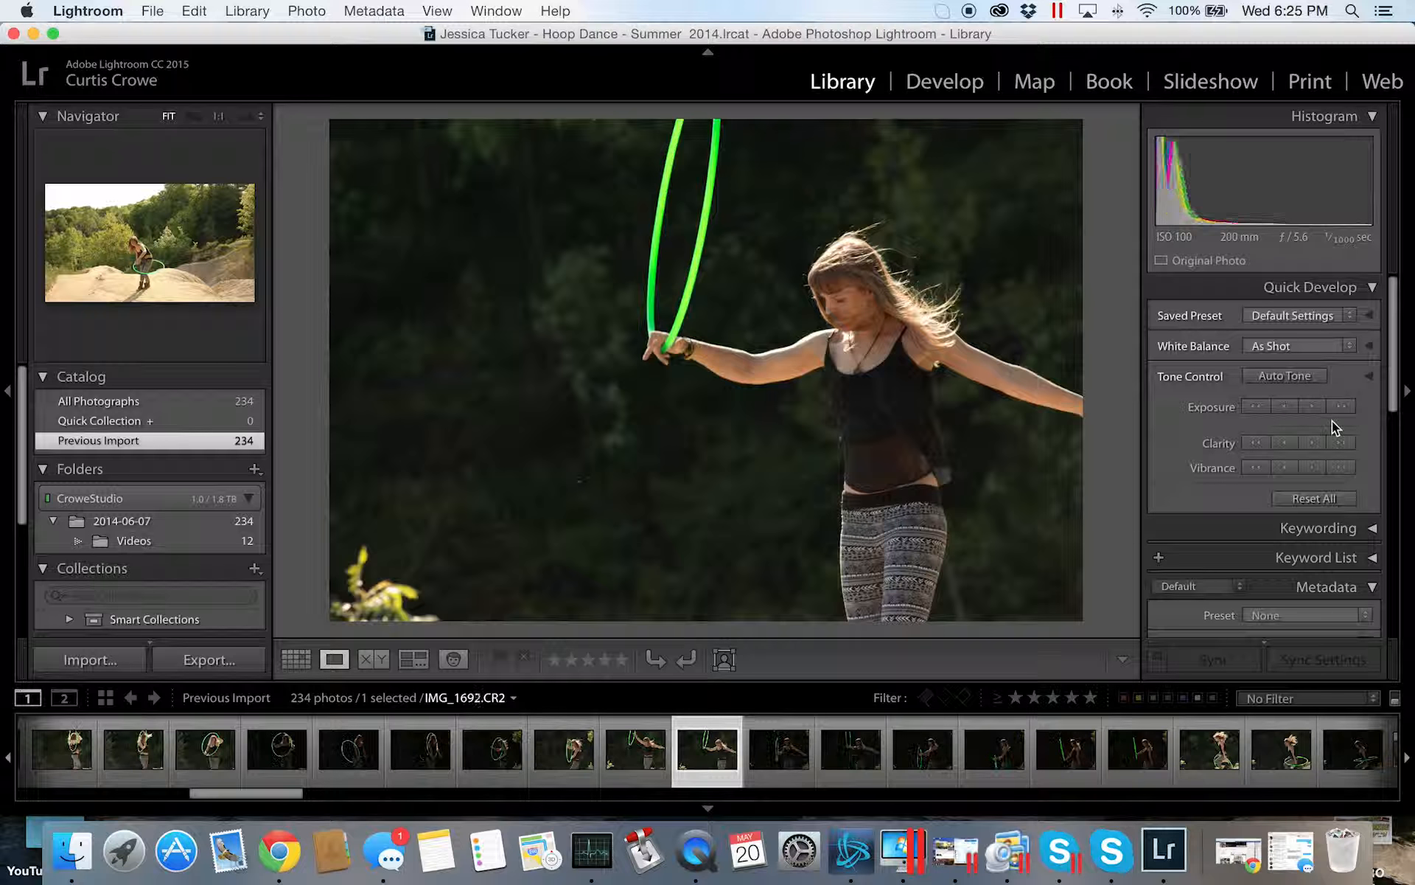
pyautogui.press('Right')
pyautogui.press('Right')
pyautogui.press('Right')
pyautogui.press('Right')
pyautogui.press('Right')
pyautogui.press('Right')
pyautogui.press('Right')
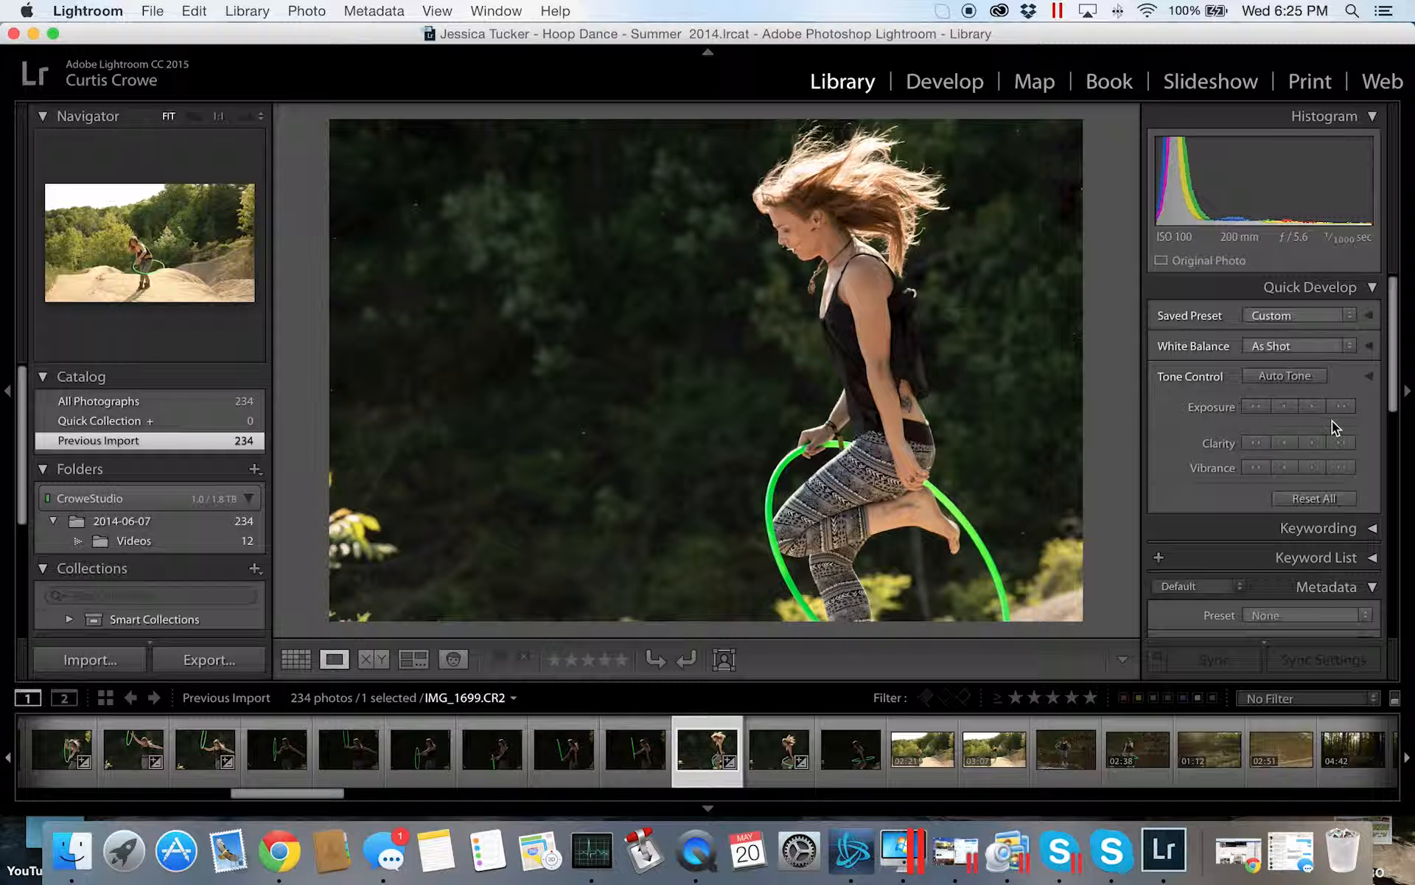
pyautogui.press('Right')
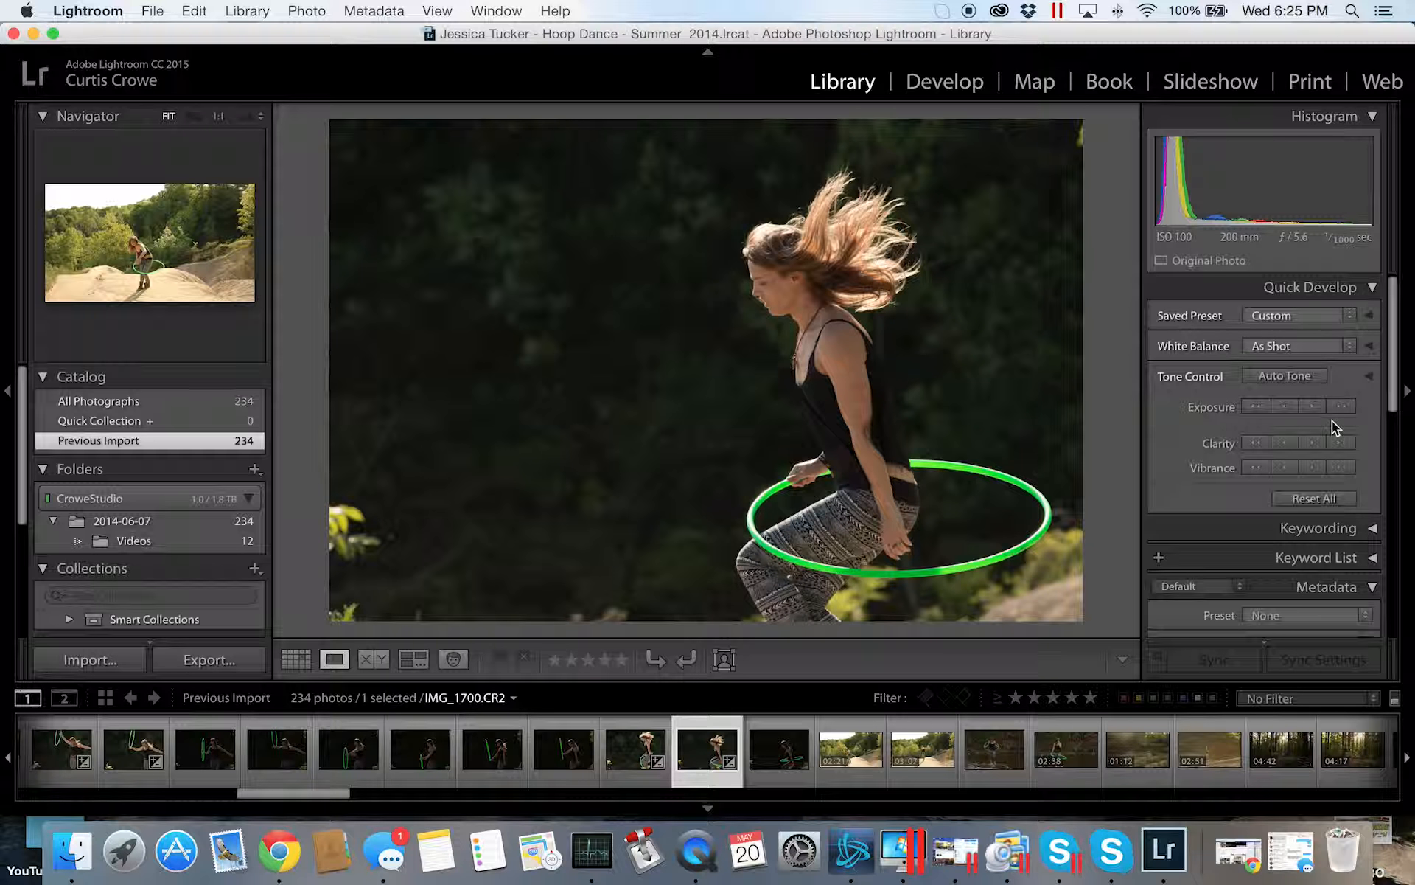
pyautogui.press('Right')
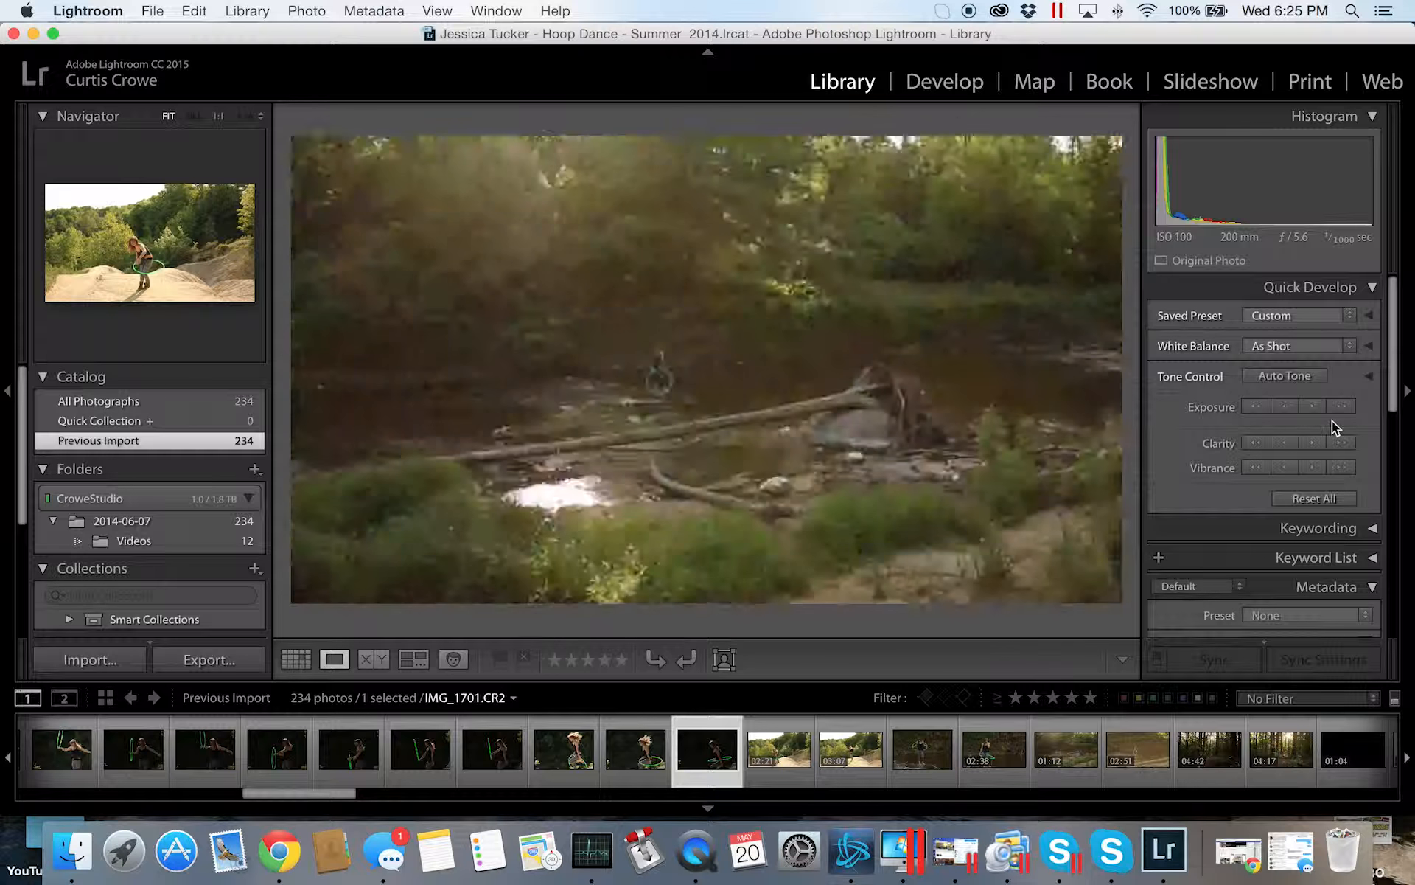
# - Look through the video clips after IMG_1701 and the unedited forest hoop photos up to IMG_1790
pyautogui.press('Right')
pyautogui.press('Right')
pyautogui.press('Right')
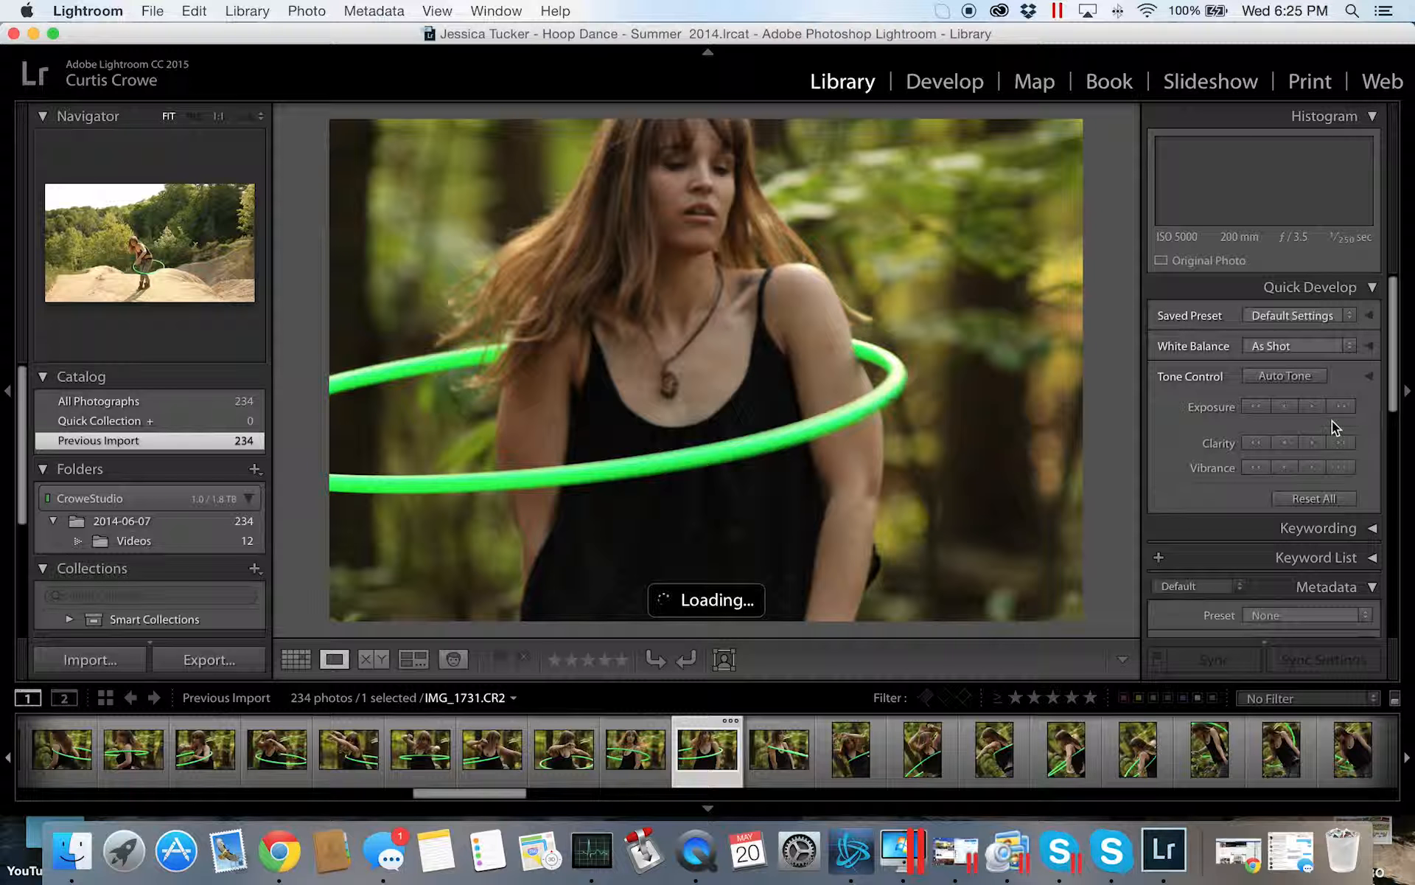
pyautogui.press('Right')
pyautogui.press('Right')
pyautogui.press('Right')
pyautogui.press('Right')
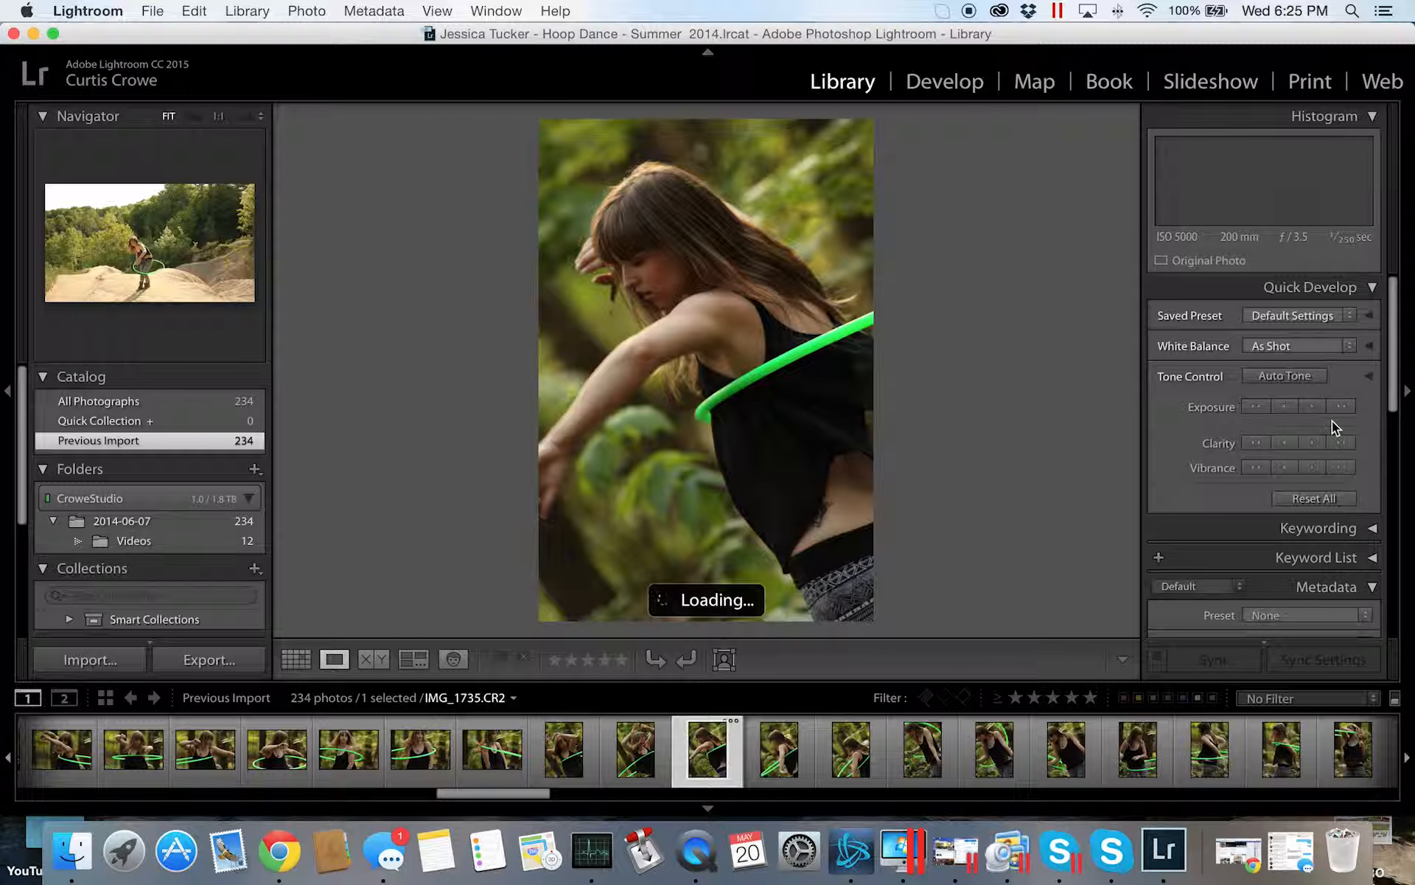
pyautogui.press('Right')
pyautogui.press('Right')
pyautogui.press('Right')
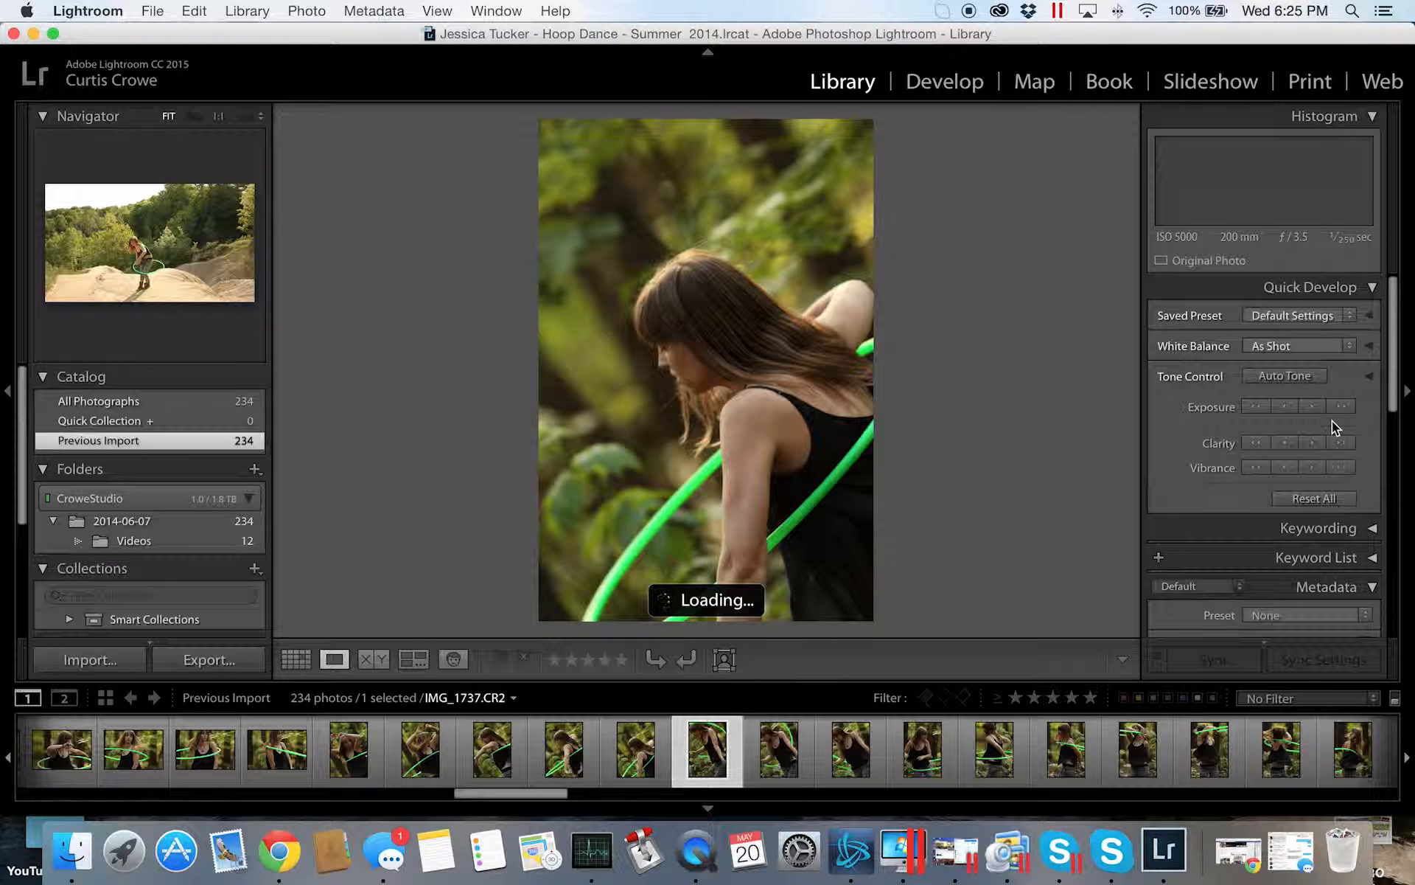
pyautogui.press('Right')
pyautogui.press('Right')
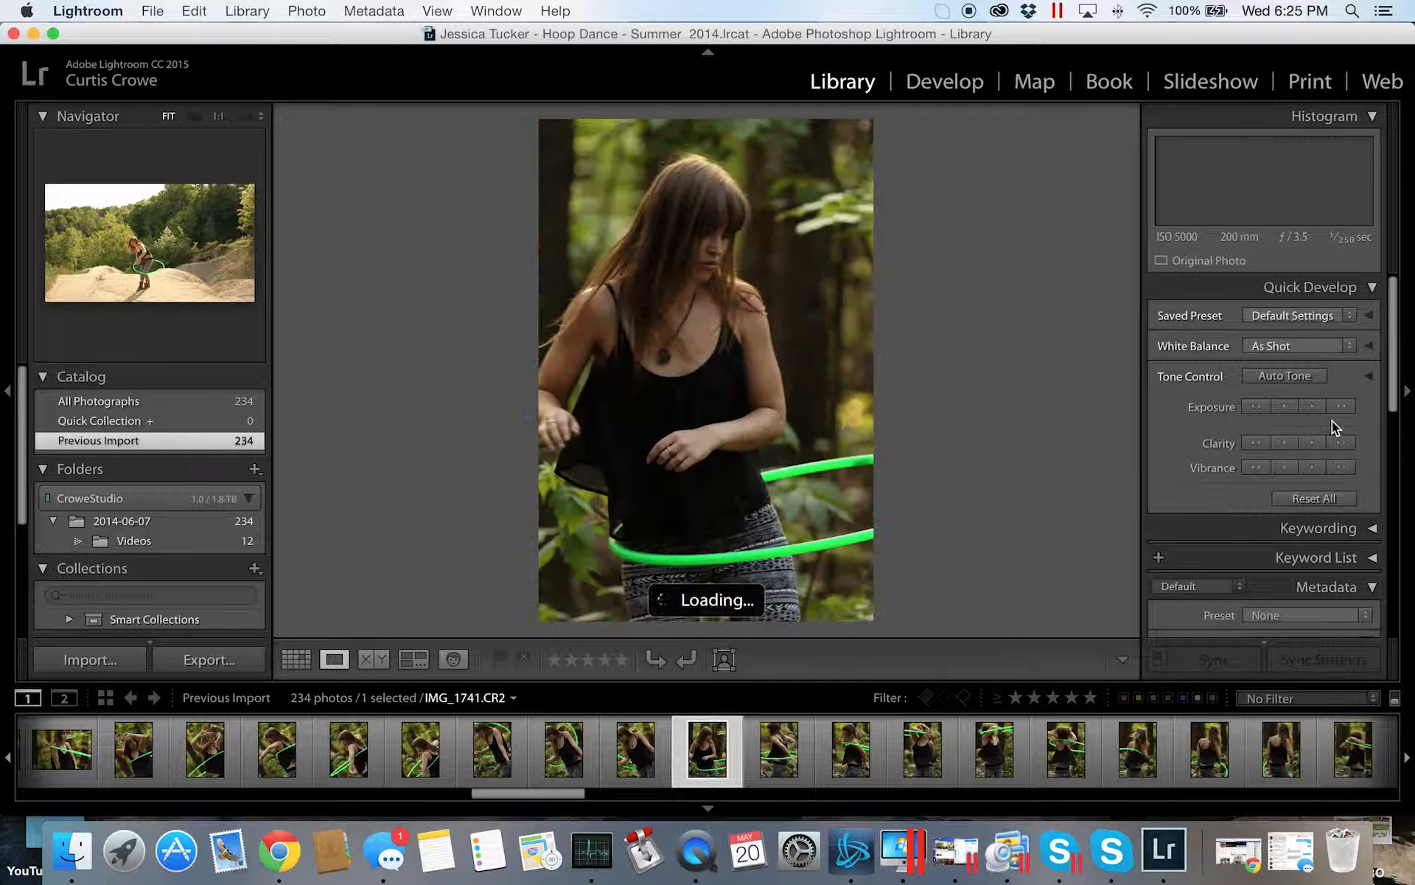
pyautogui.press('Right')
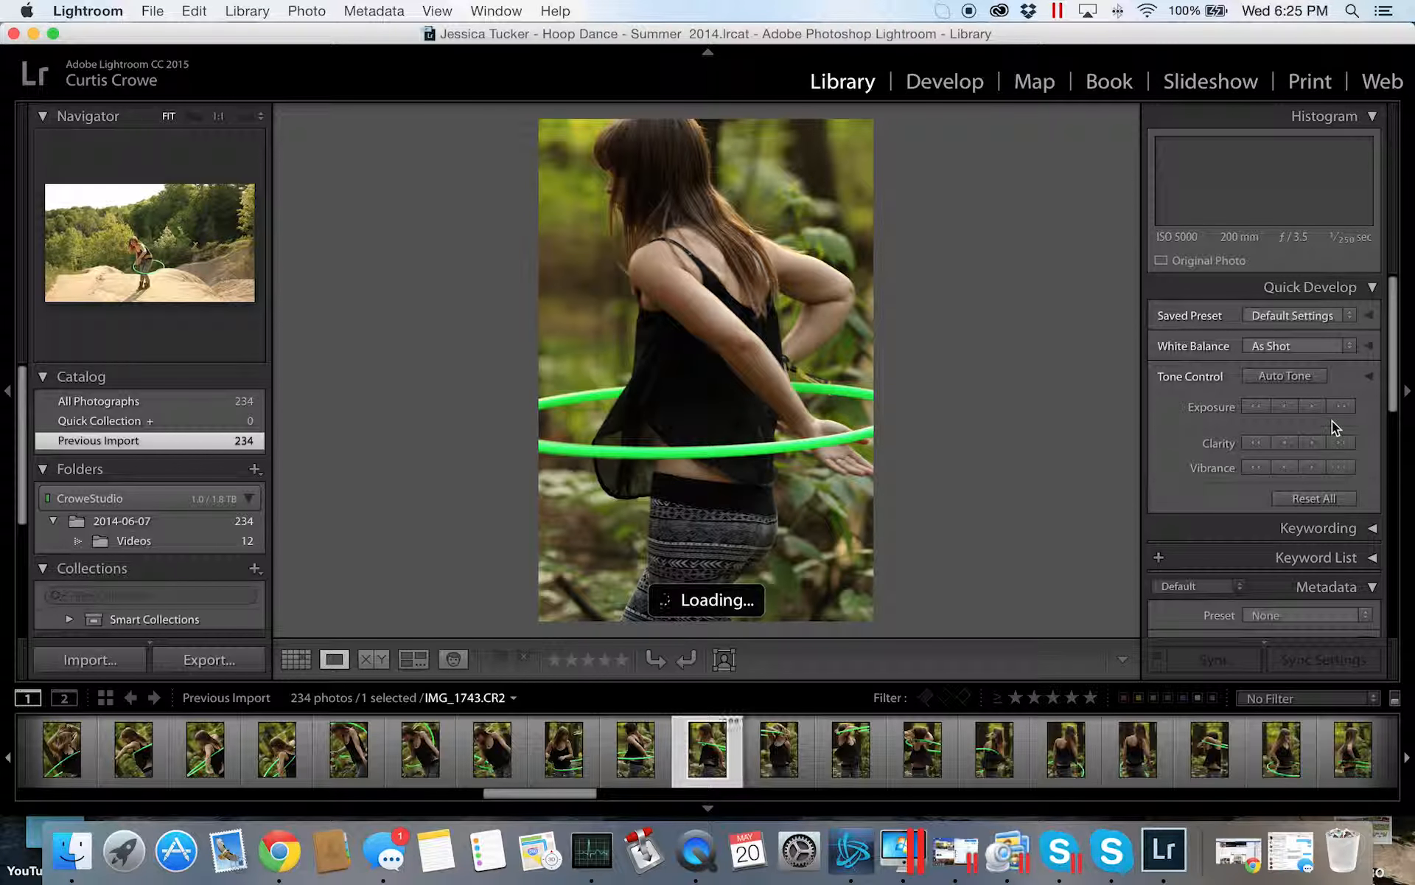
pyautogui.press('Right')
pyautogui.press('Right')
pyautogui.press('Right')
pyautogui.press('Right')
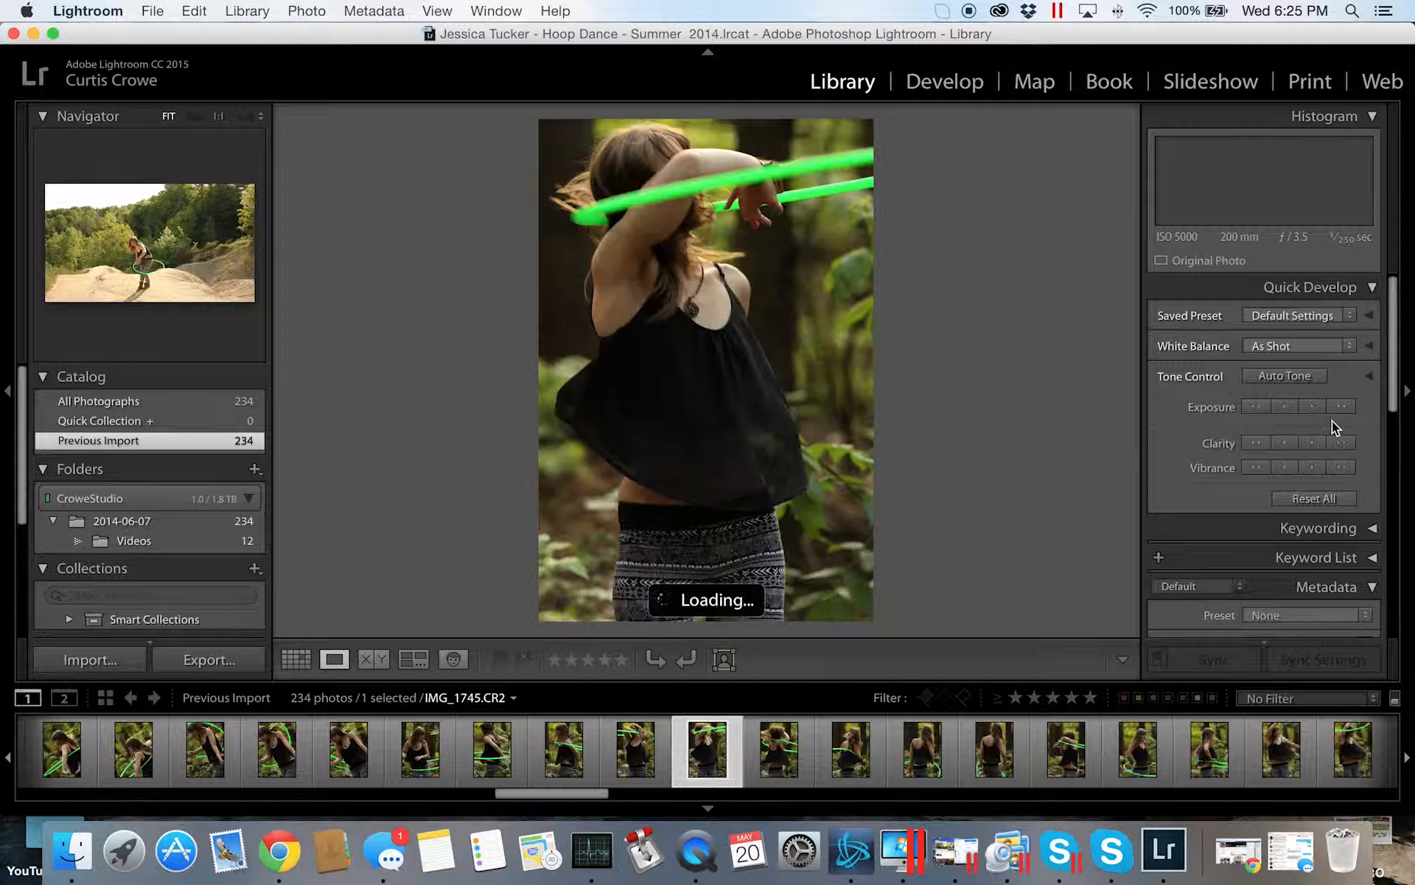
pyautogui.press('Right')
pyautogui.press('Right')
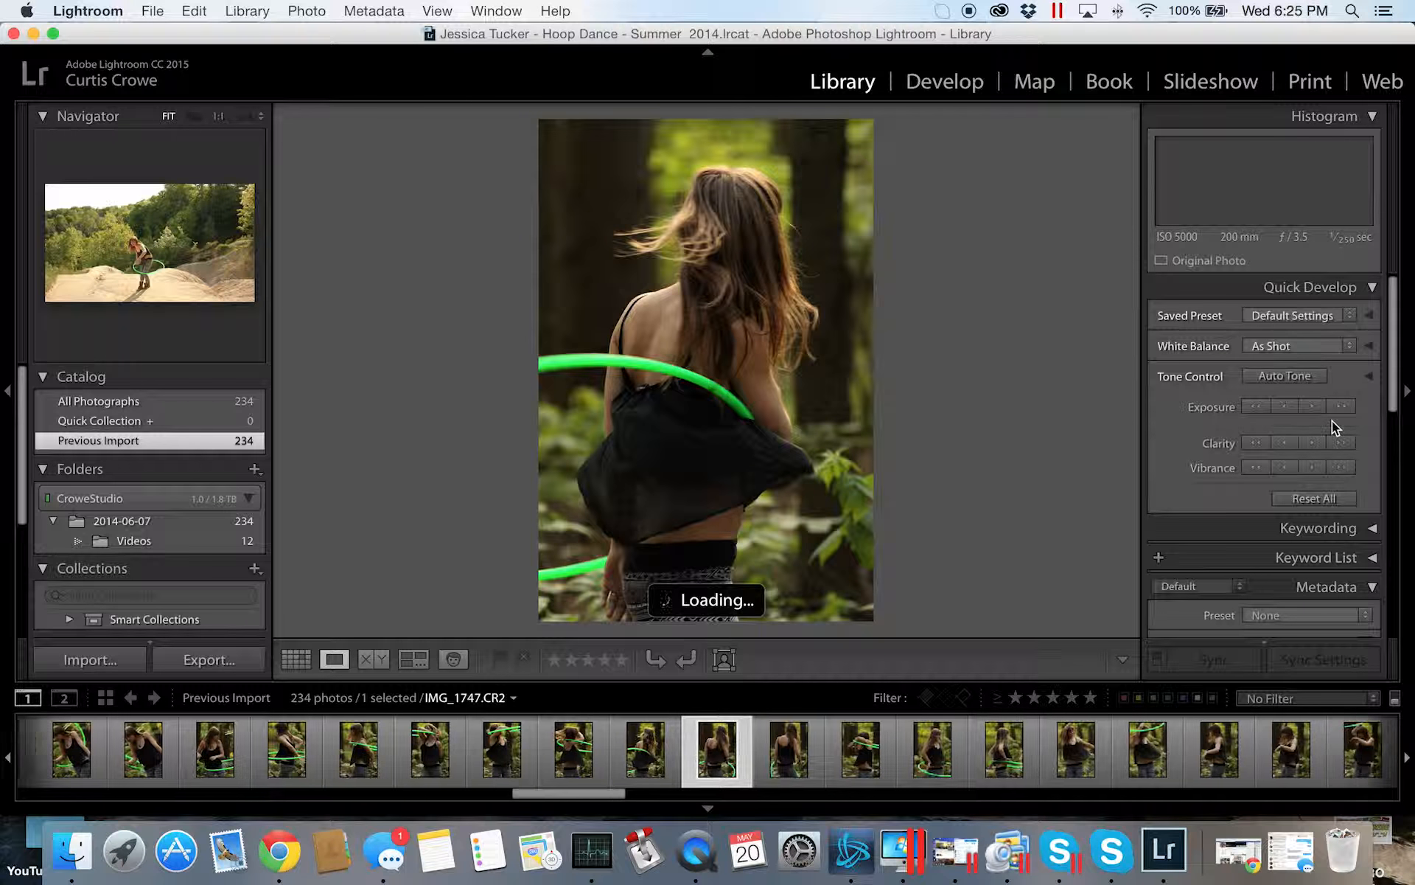
pyautogui.press('Right')
pyautogui.press('Right')
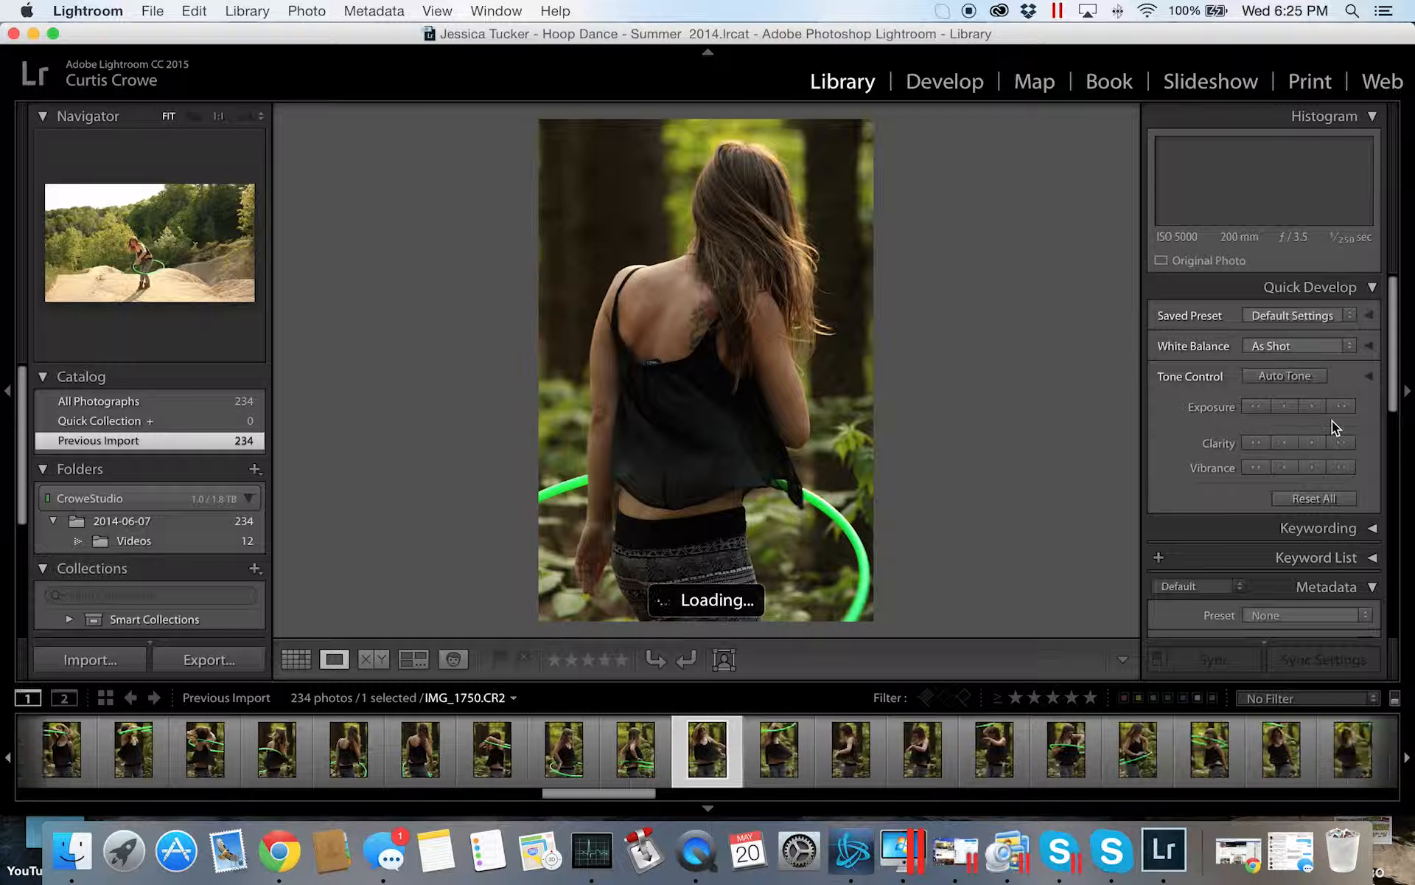
pyautogui.press('Right')
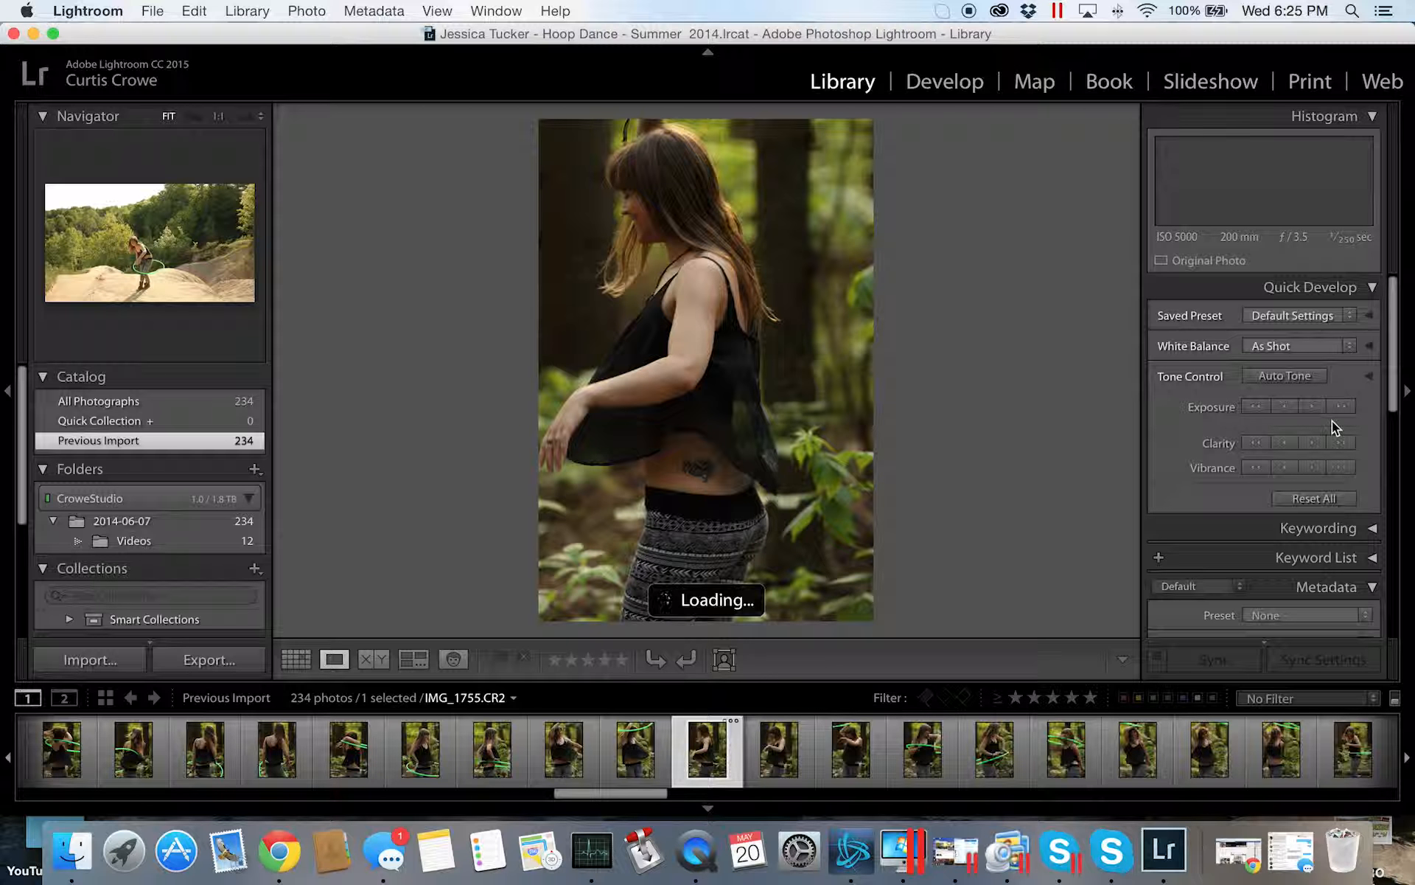
pyautogui.press('Right')
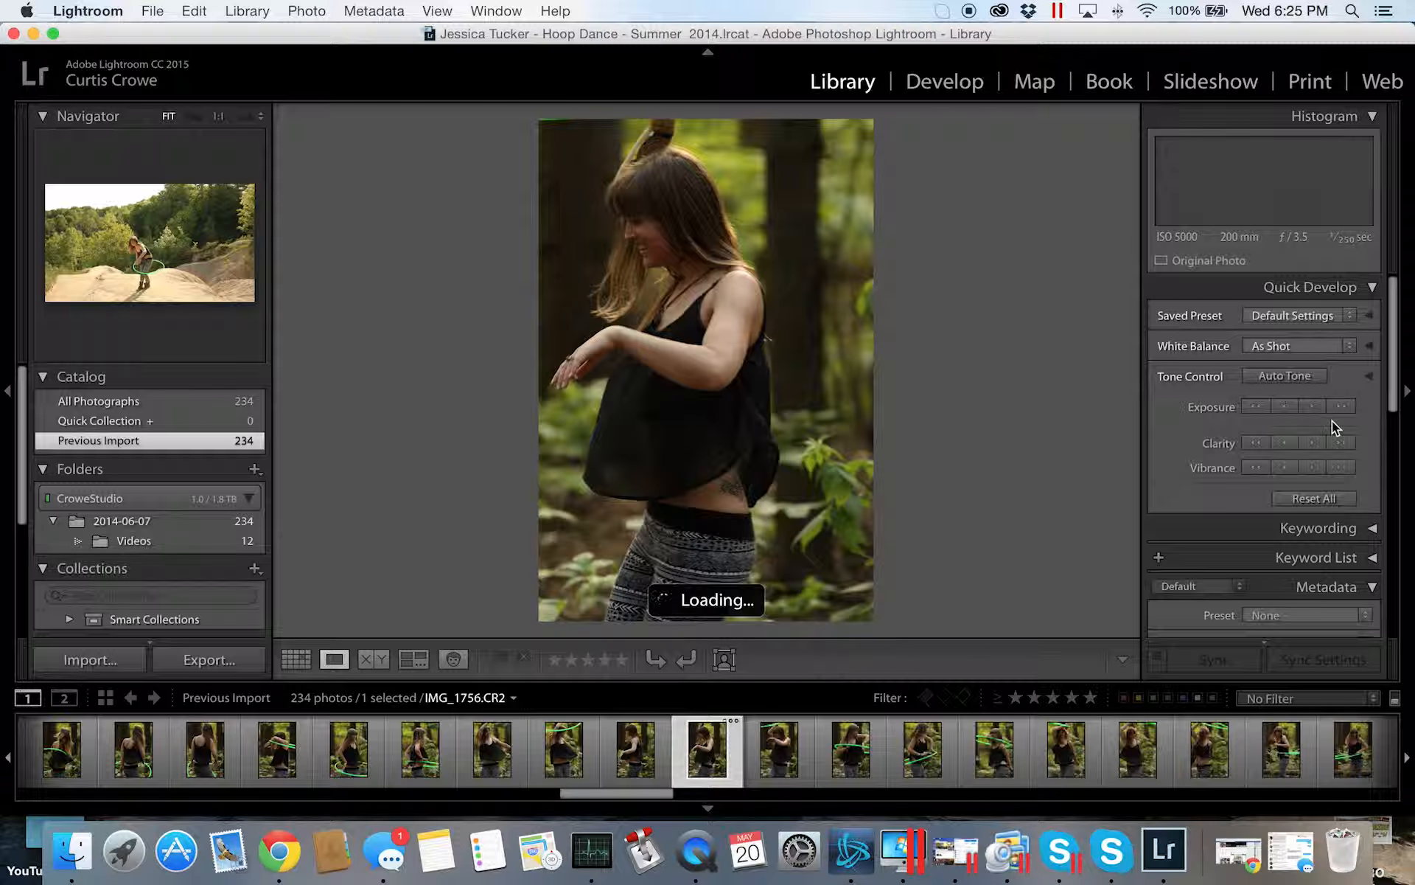
pyautogui.press('Right')
pyautogui.press('Right')
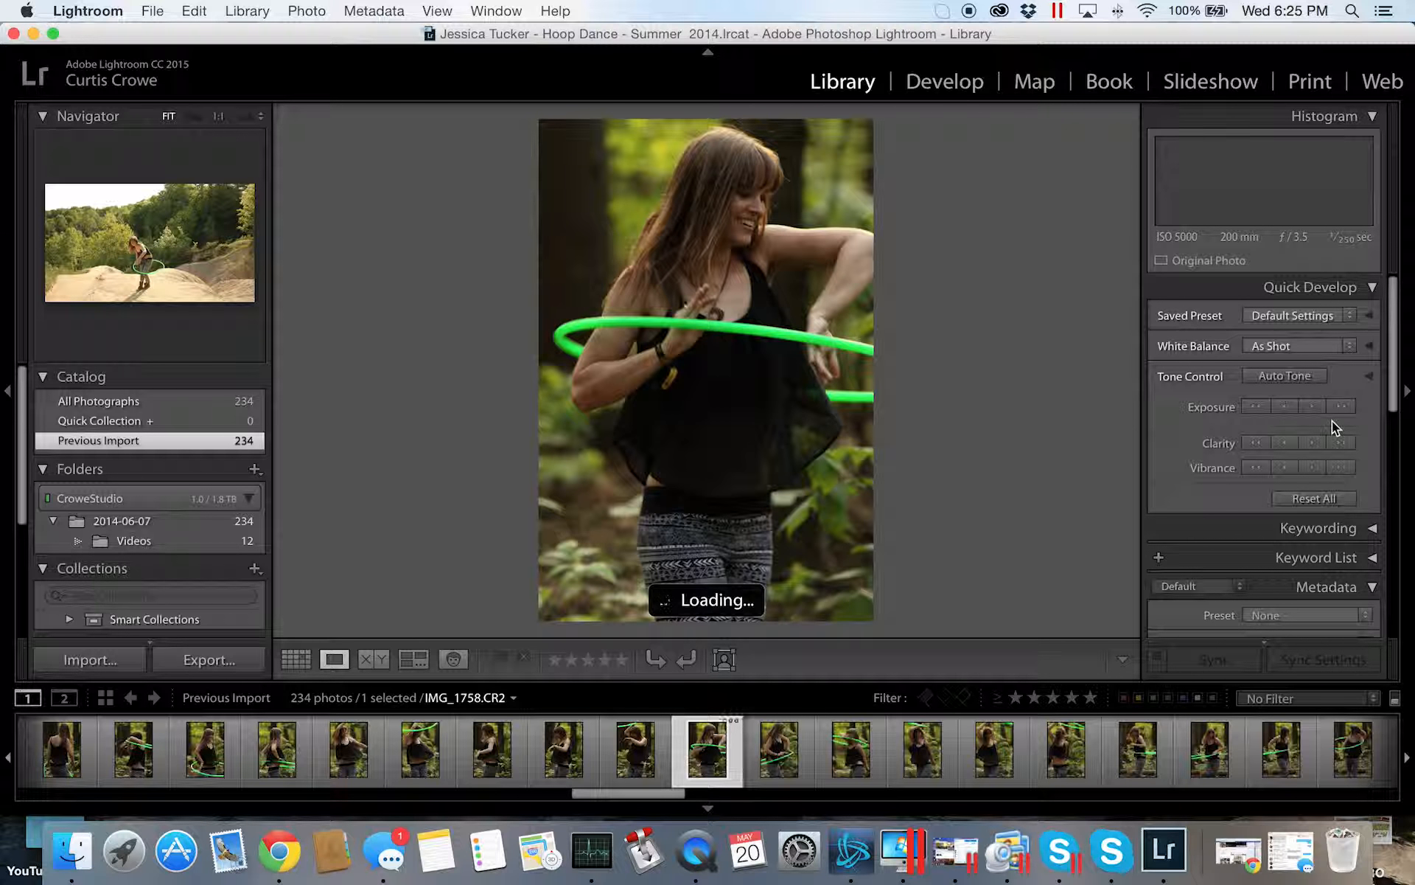
pyautogui.press('Right')
pyautogui.press('Right')
pyautogui.press('Right')
pyautogui.press('Right')
pyautogui.press('Right')
pyautogui.press('Right')
pyautogui.press('Right')
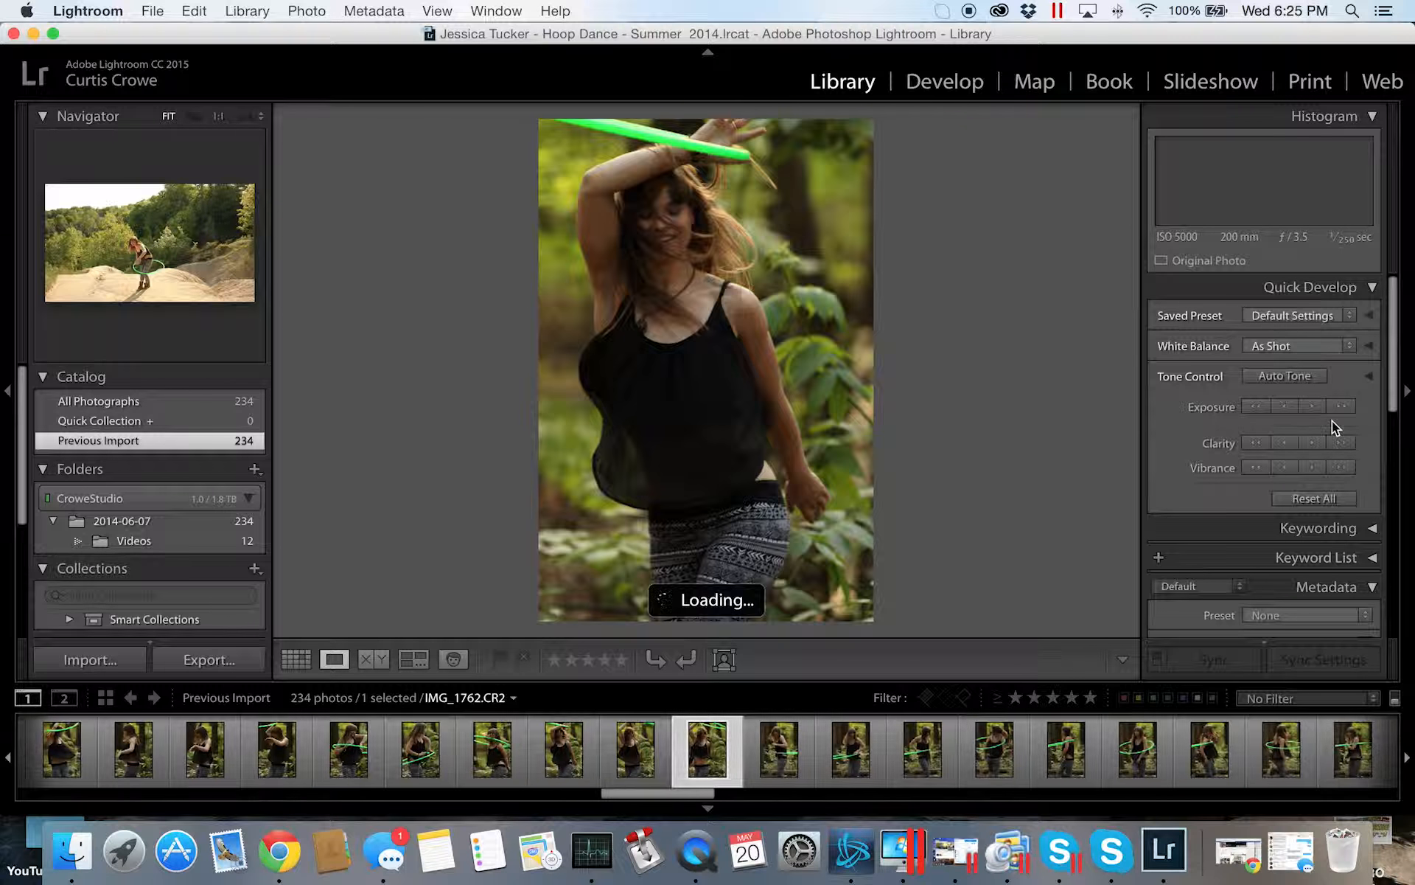
pyautogui.press('Right')
pyautogui.press('Right')
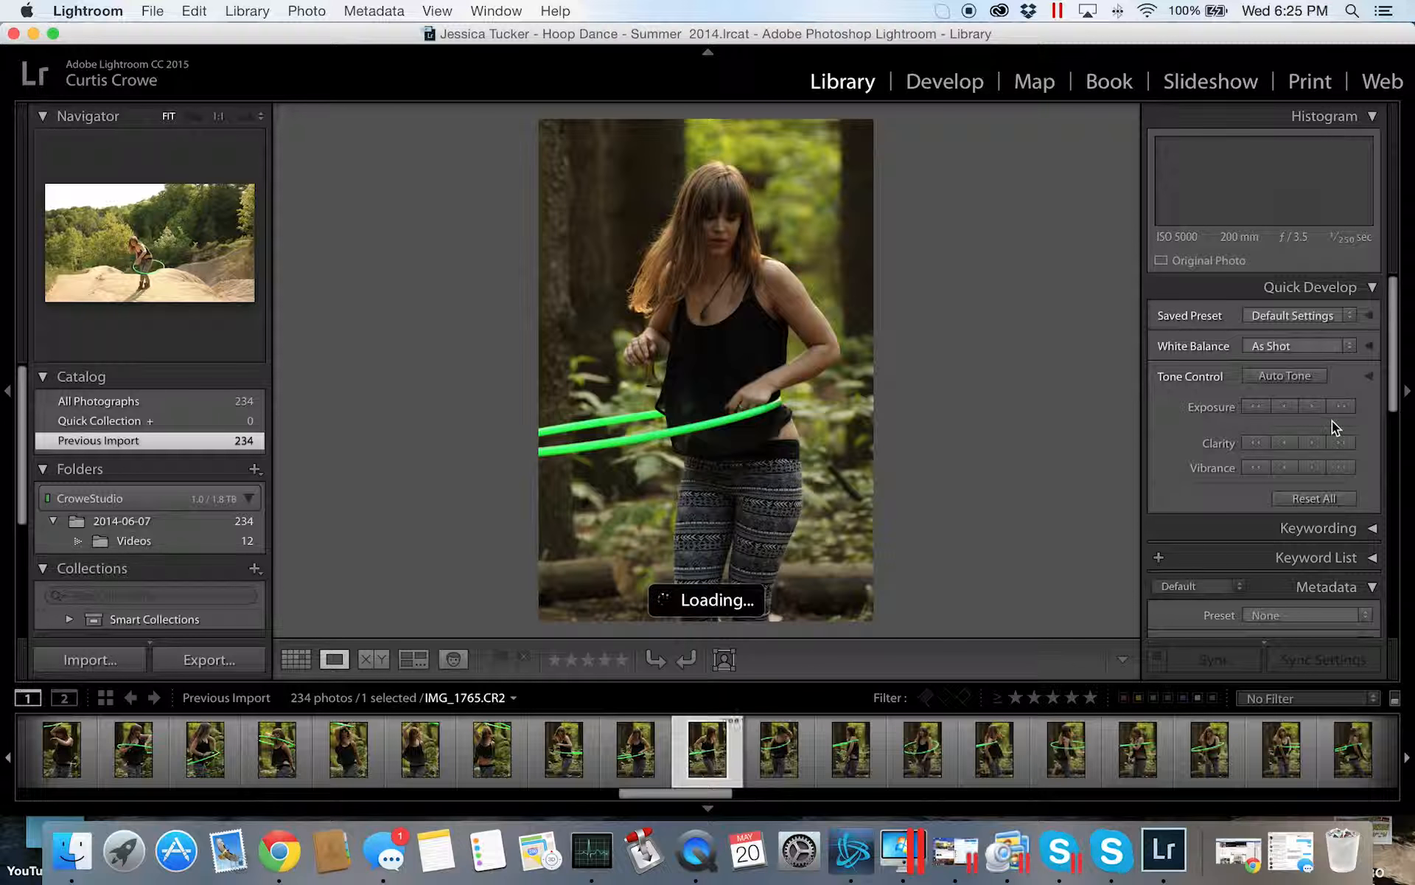
pyautogui.press('Right')
pyautogui.press('Right')
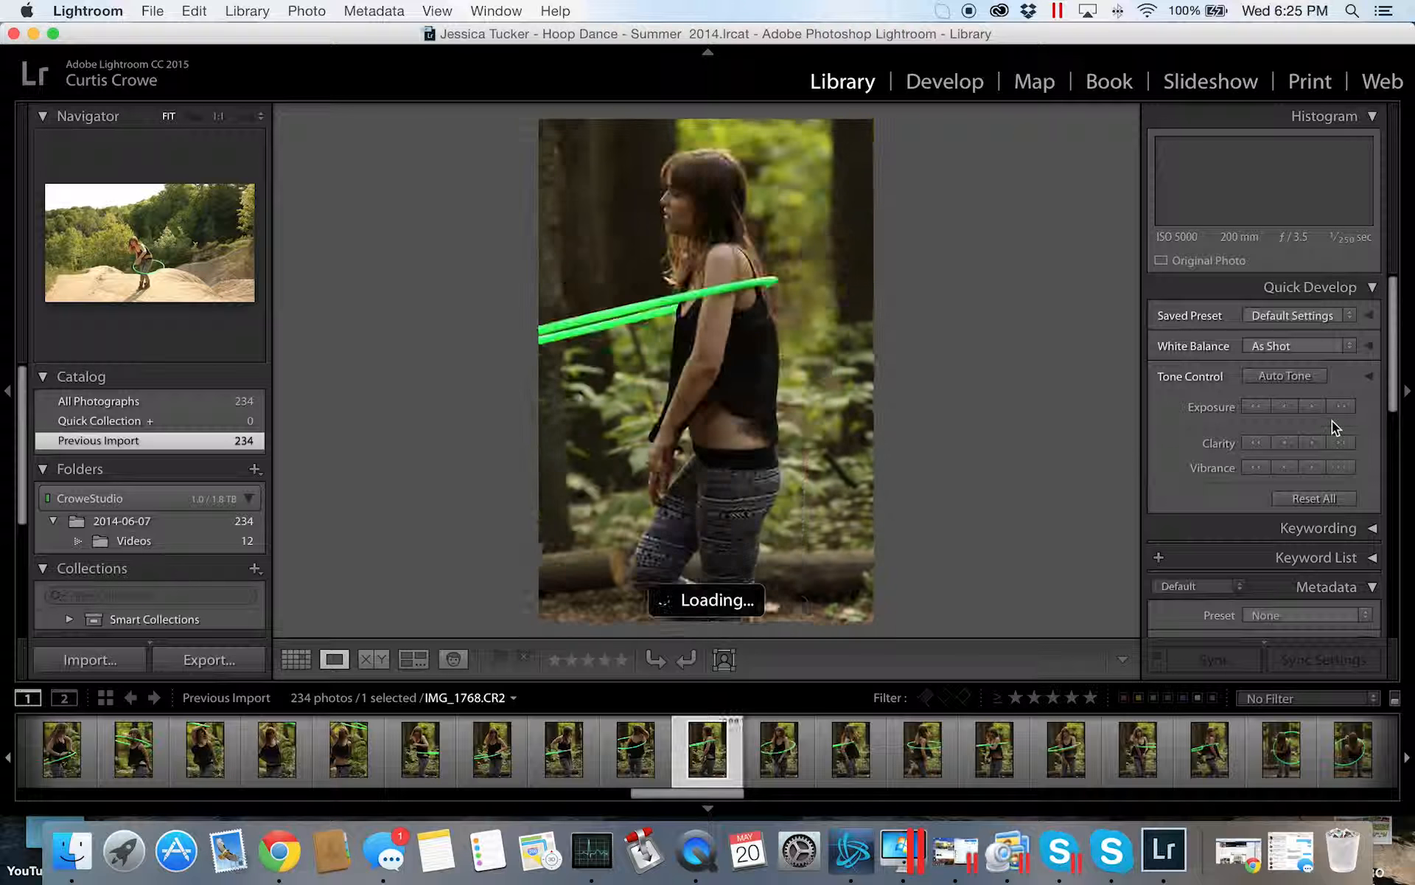
pyautogui.press('Right')
pyautogui.press('Right')
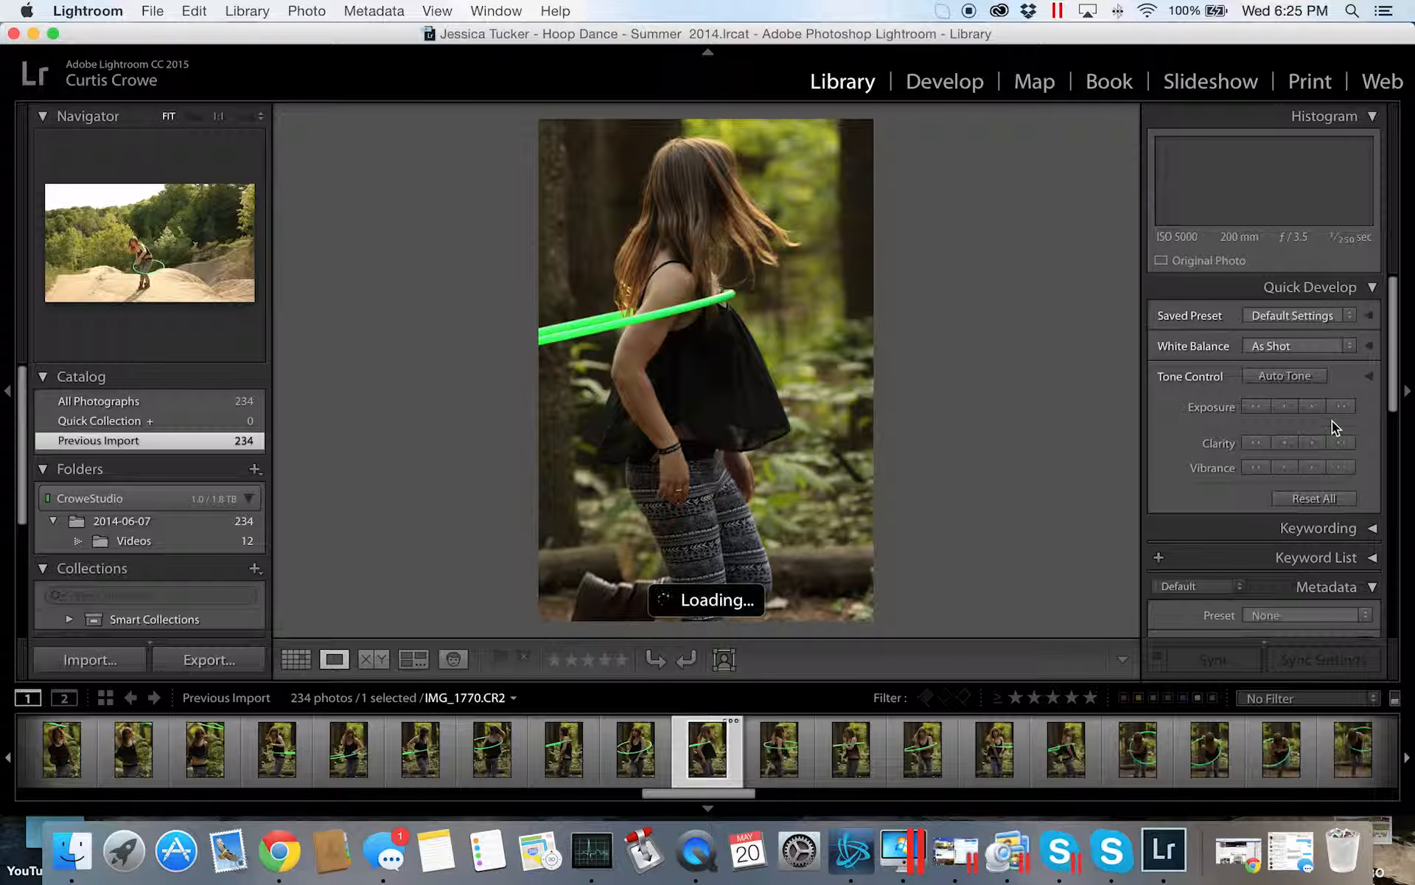
pyautogui.press('Right')
pyautogui.press('Right')
pyautogui.press('Right')
pyautogui.press('Right')
pyautogui.press('Right')
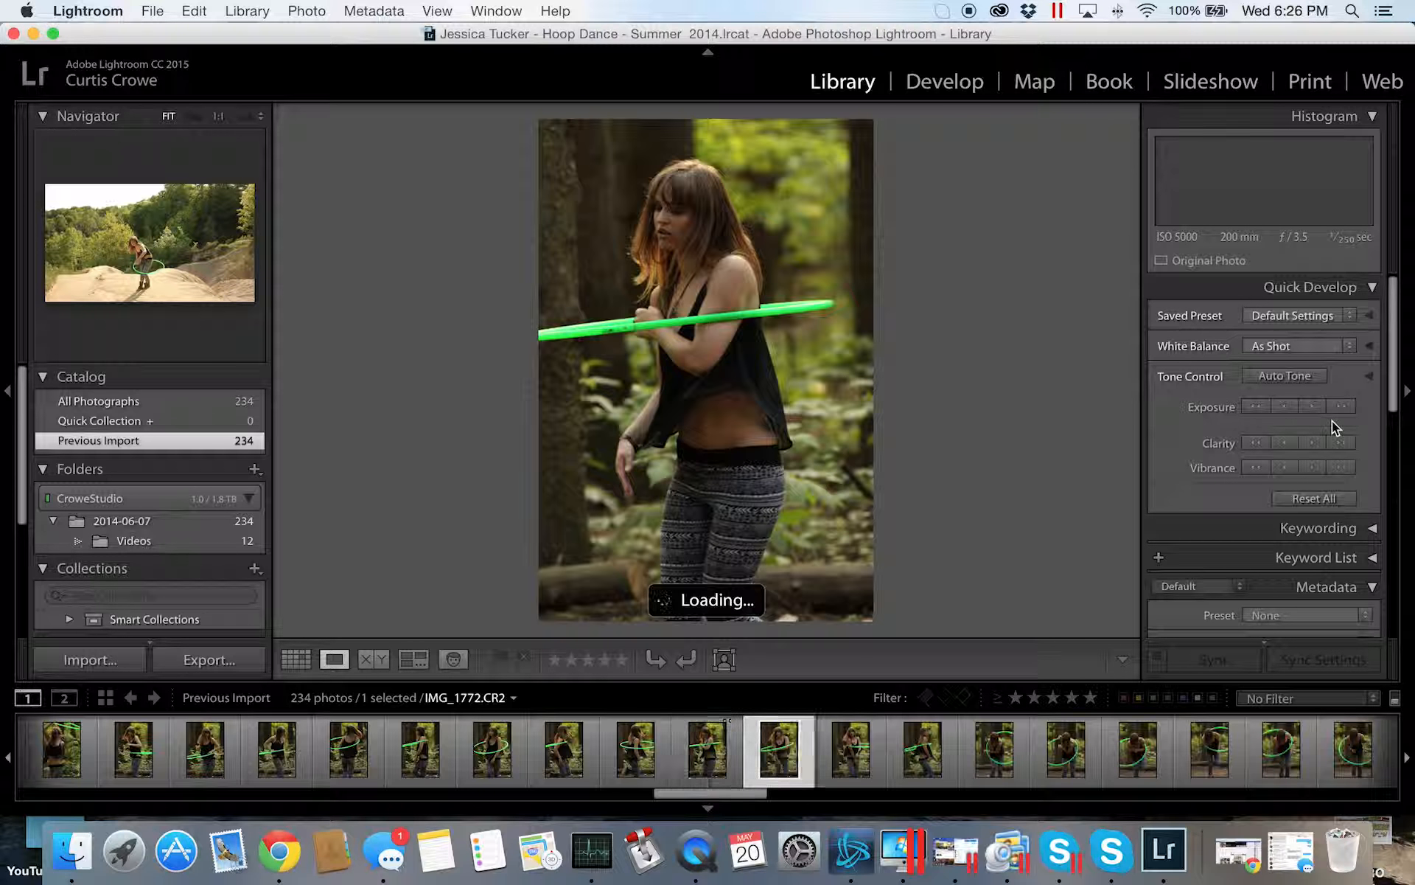
pyautogui.press('Right')
pyautogui.press('Right')
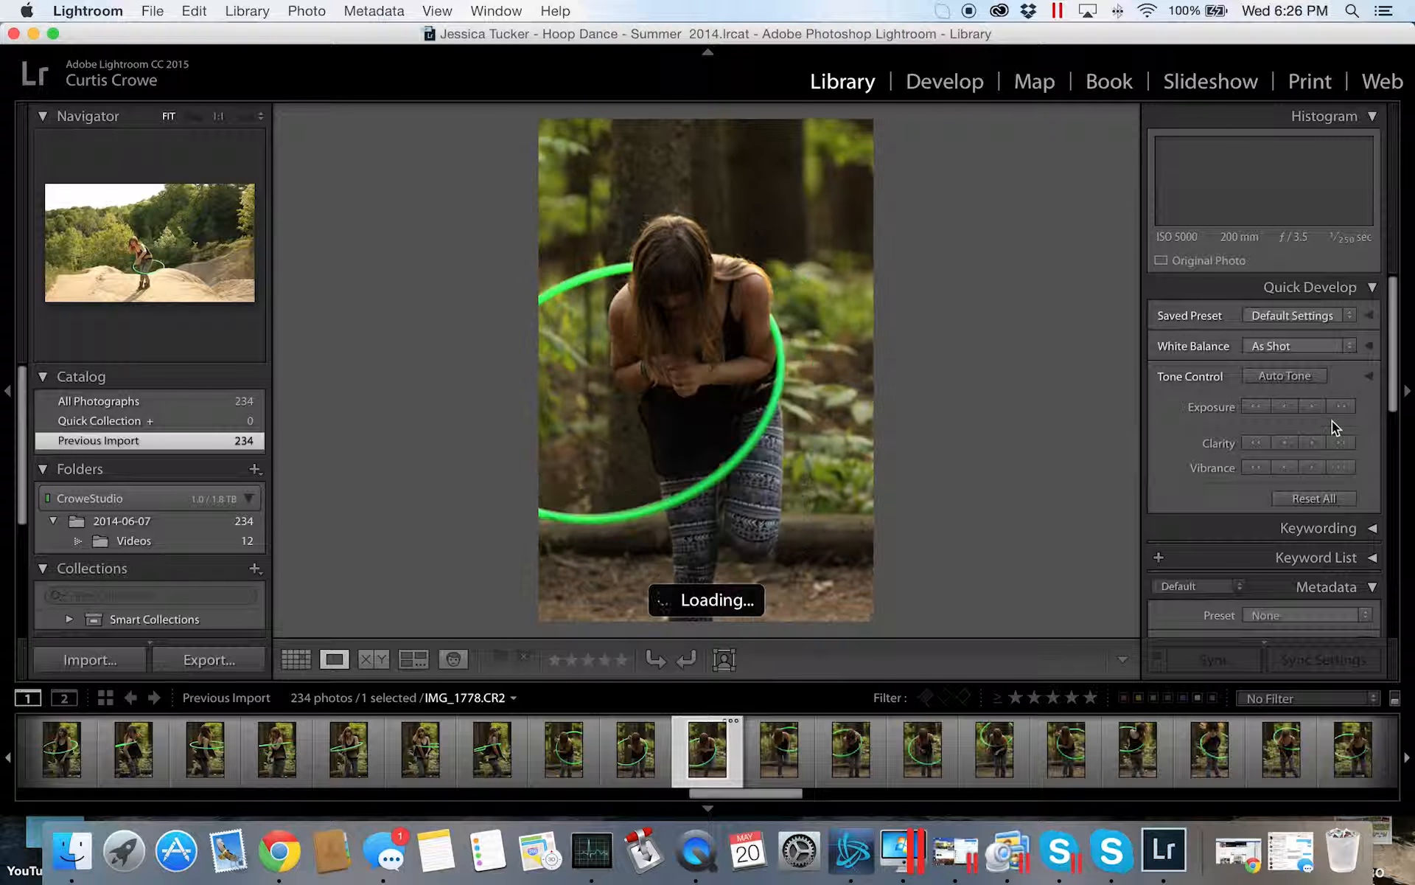
pyautogui.press('Right')
pyautogui.press('Right')
pyautogui.press('Right')
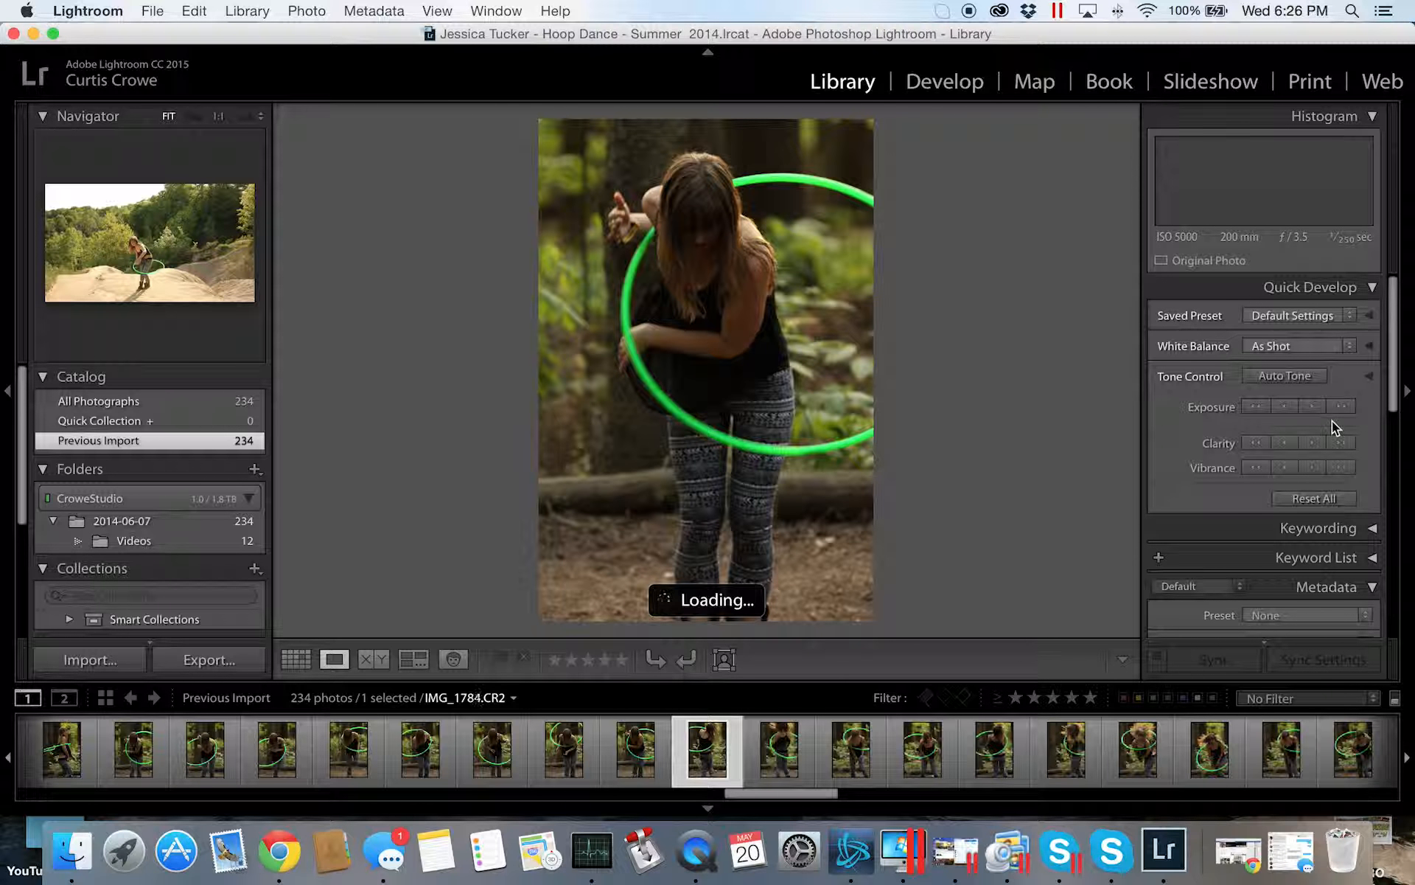
pyautogui.press('Right')
pyautogui.press('Right')
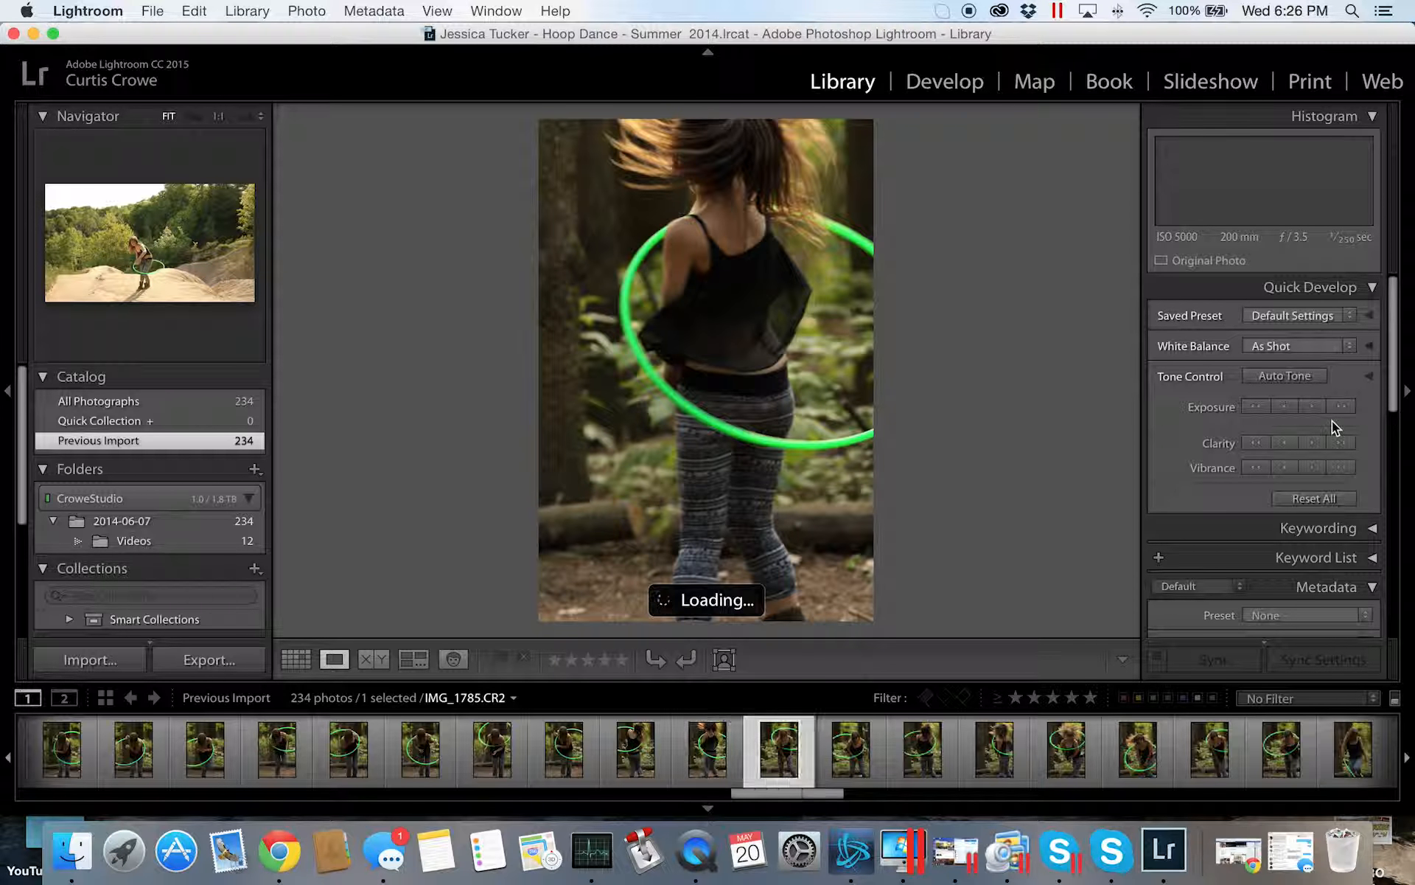
pyautogui.press('Right')
pyautogui.press('Right')
pyautogui.press('Right')
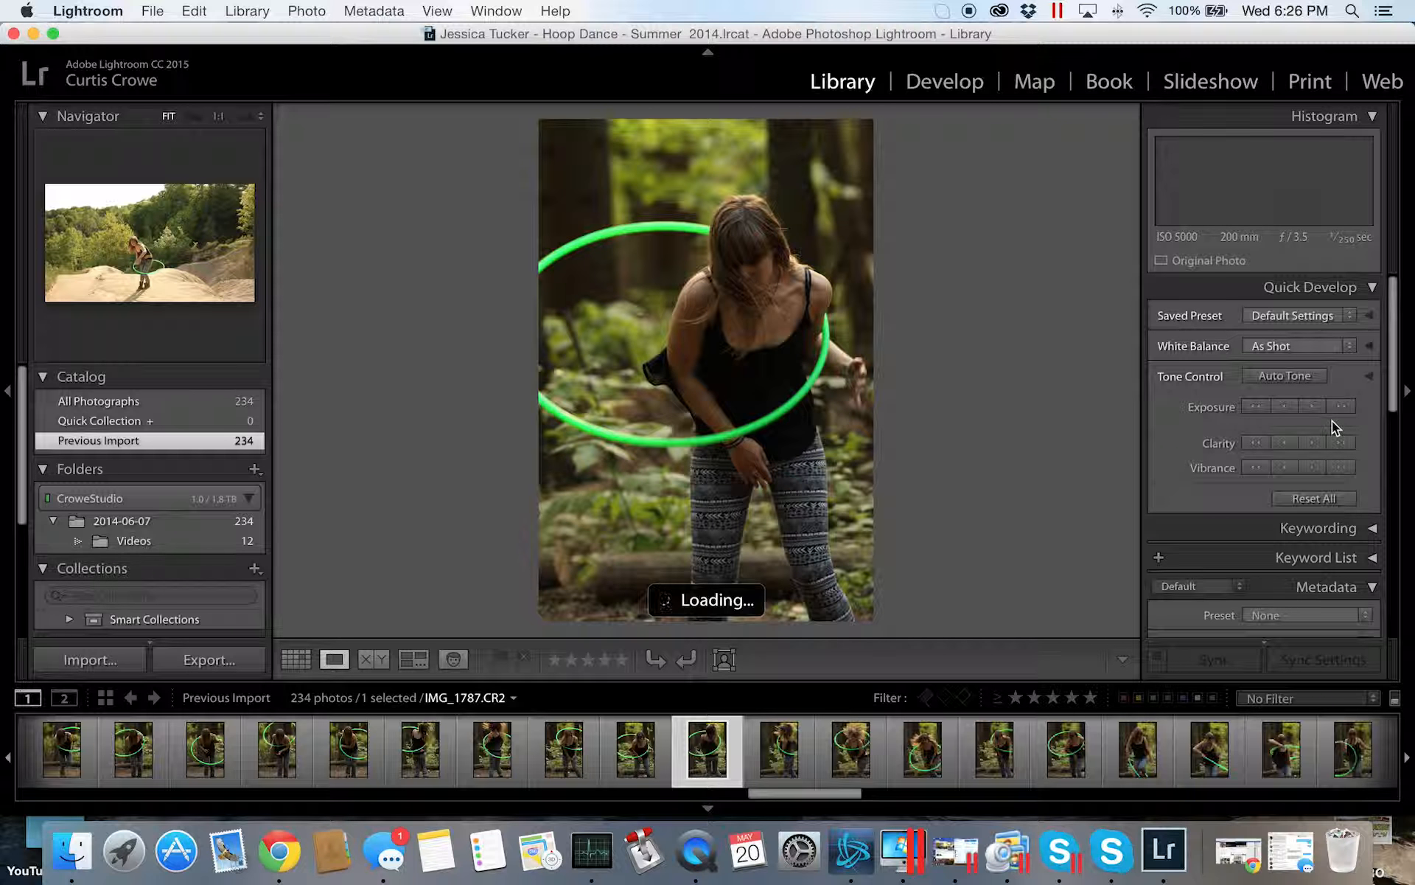
pyautogui.press('Right')
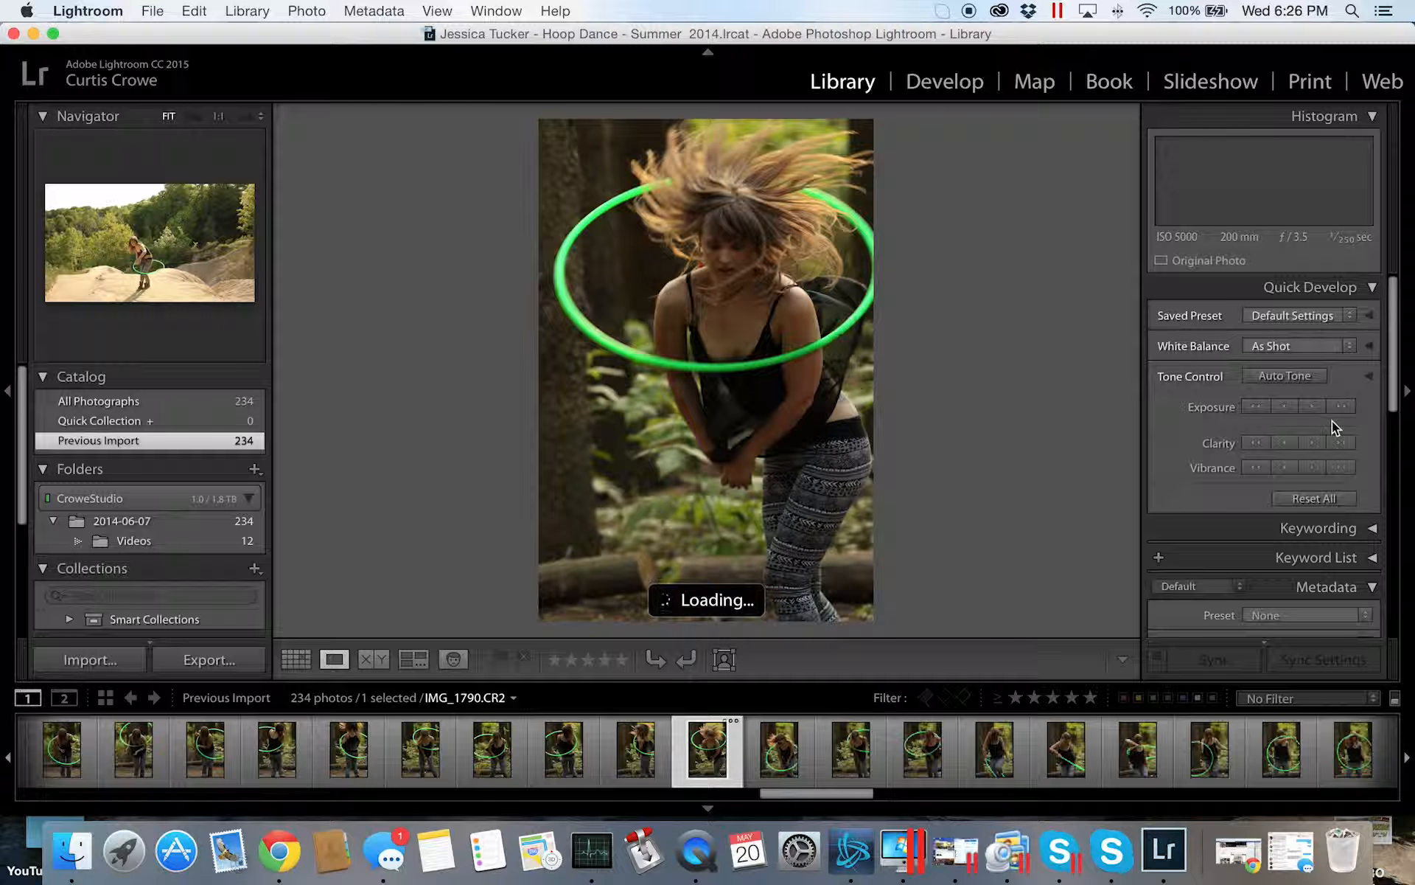
# - Look through the unedited forest hoop photos from IMG_1790 to IMG_1806
pyautogui.press('Right')
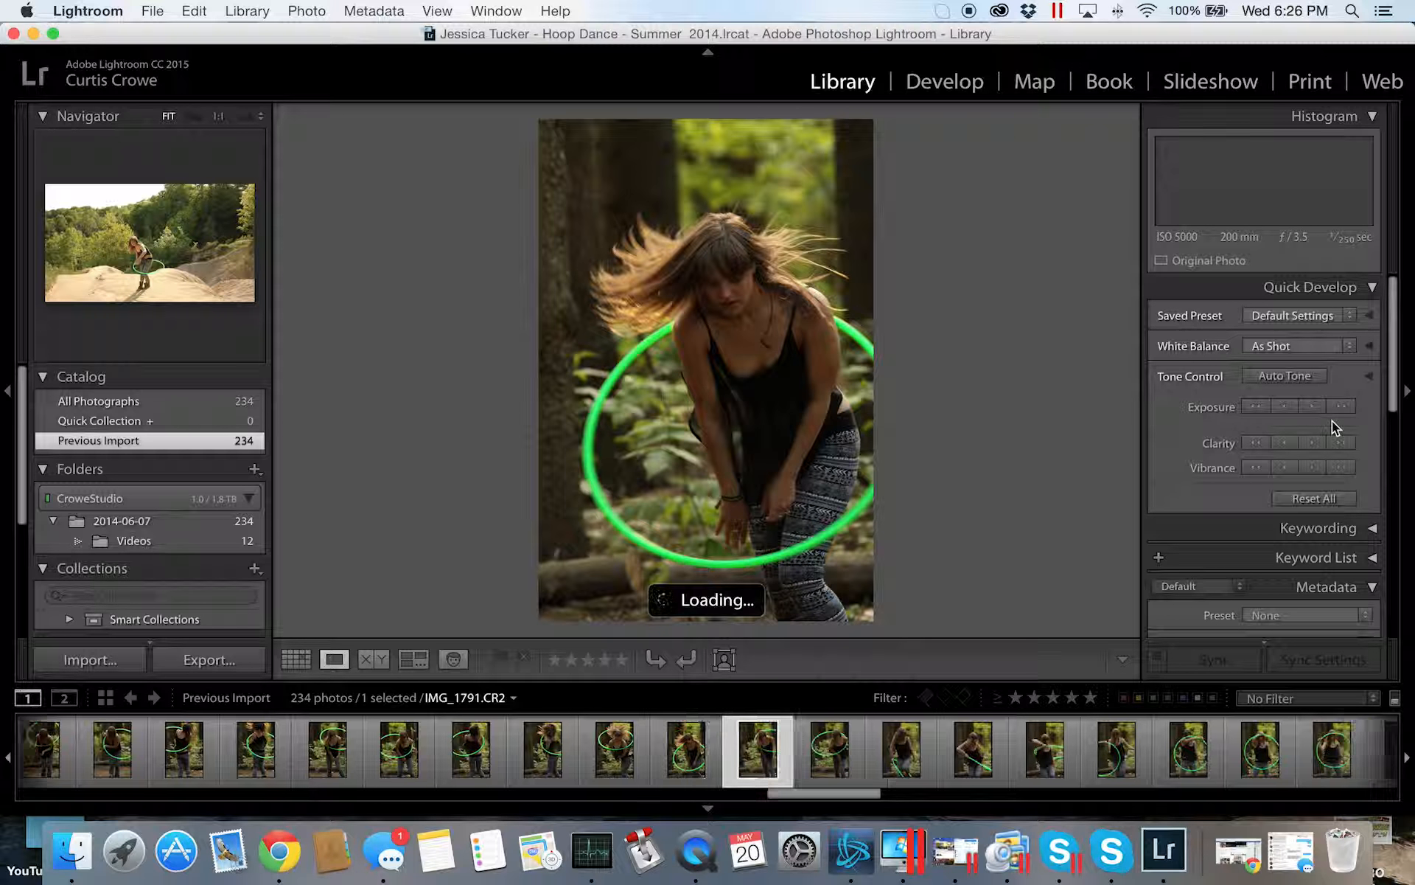
pyautogui.press('Right')
pyautogui.press('Right')
pyautogui.press('Right')
pyautogui.press('Right')
pyautogui.press('Right')
pyautogui.press('Right')
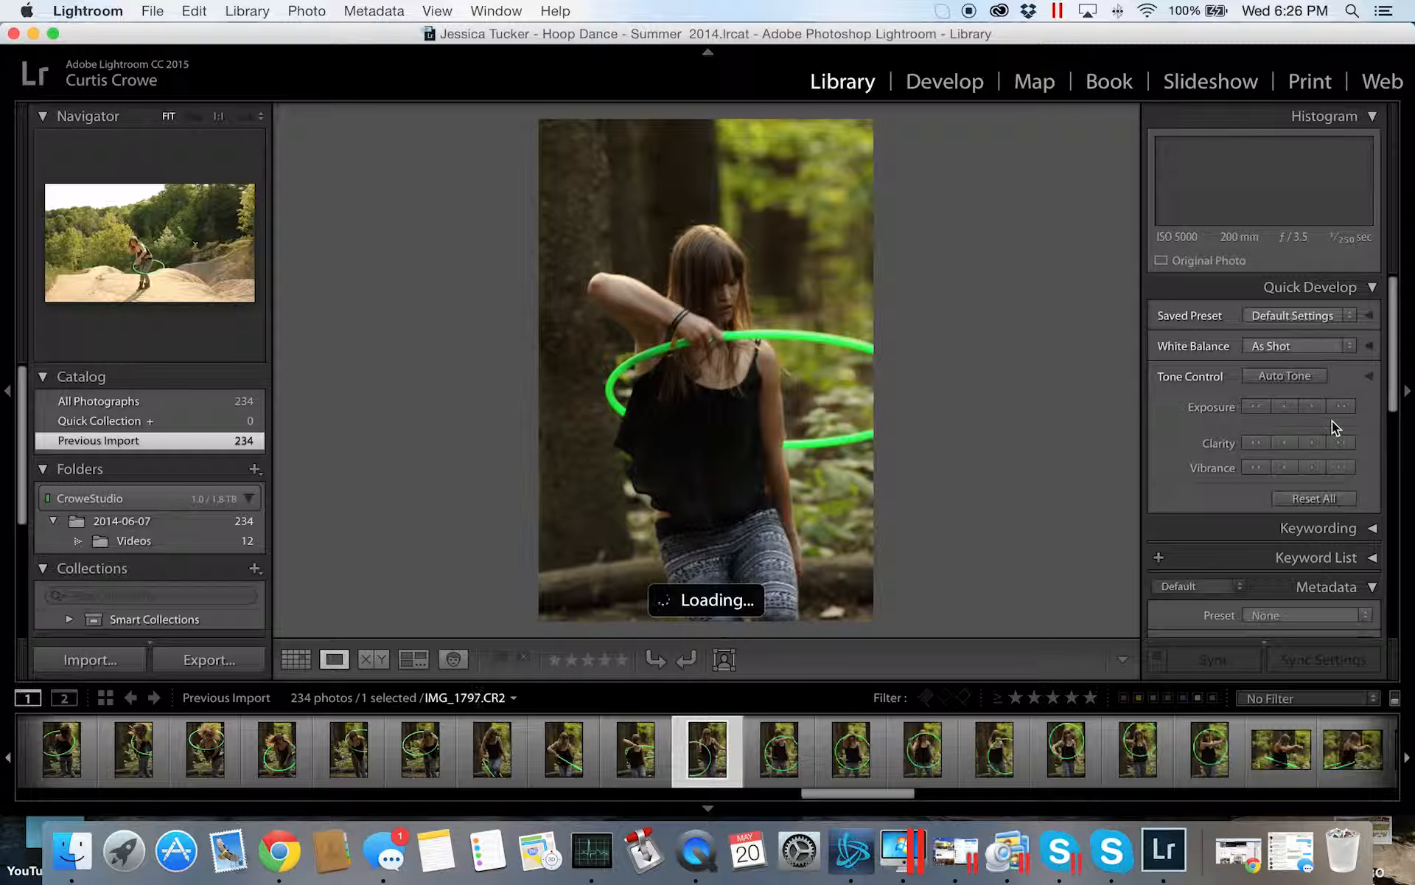
pyautogui.press('Right')
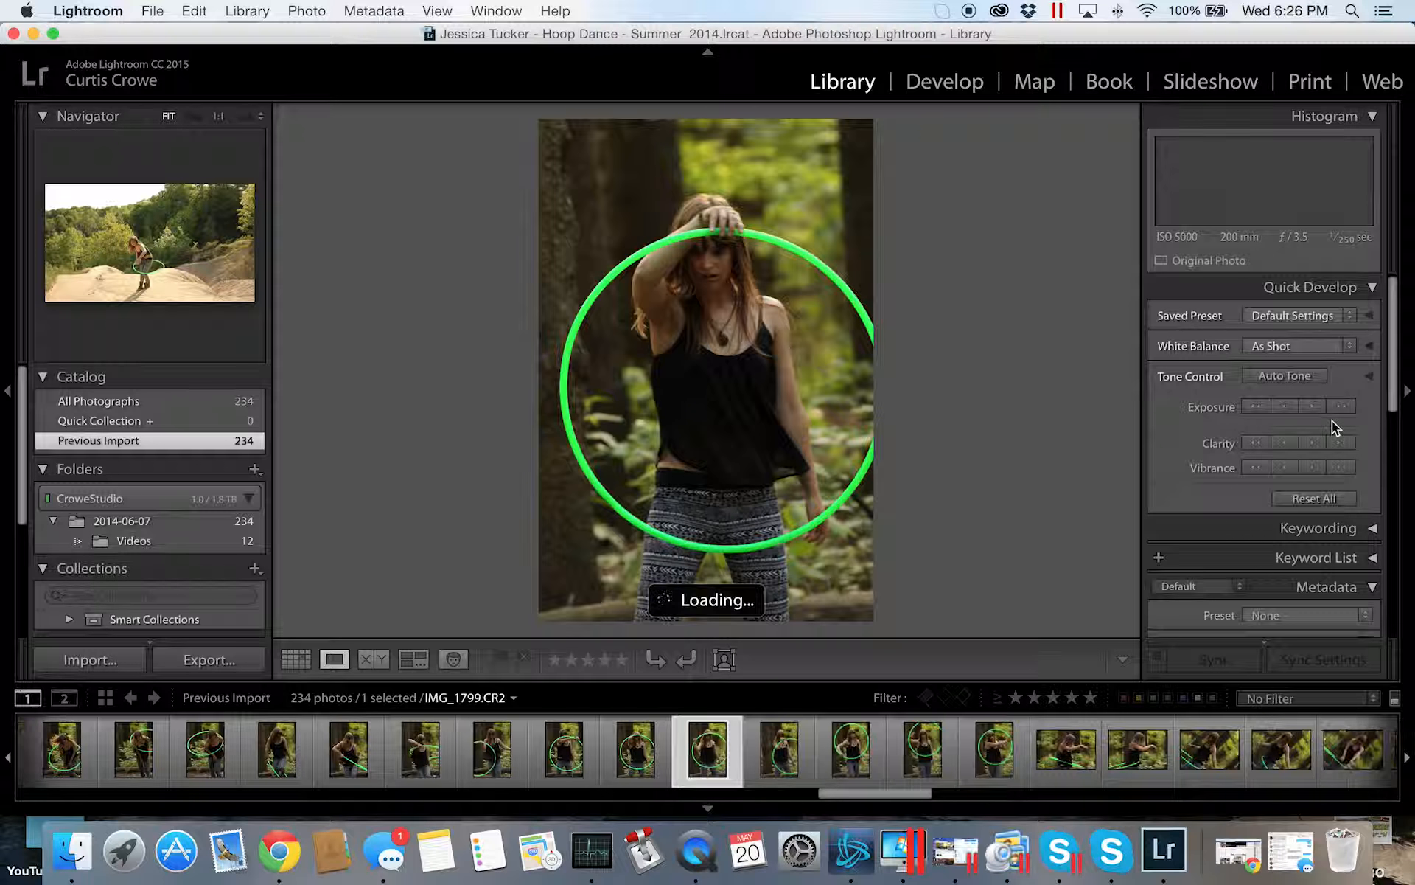
pyautogui.press('Right')
pyautogui.press('Right')
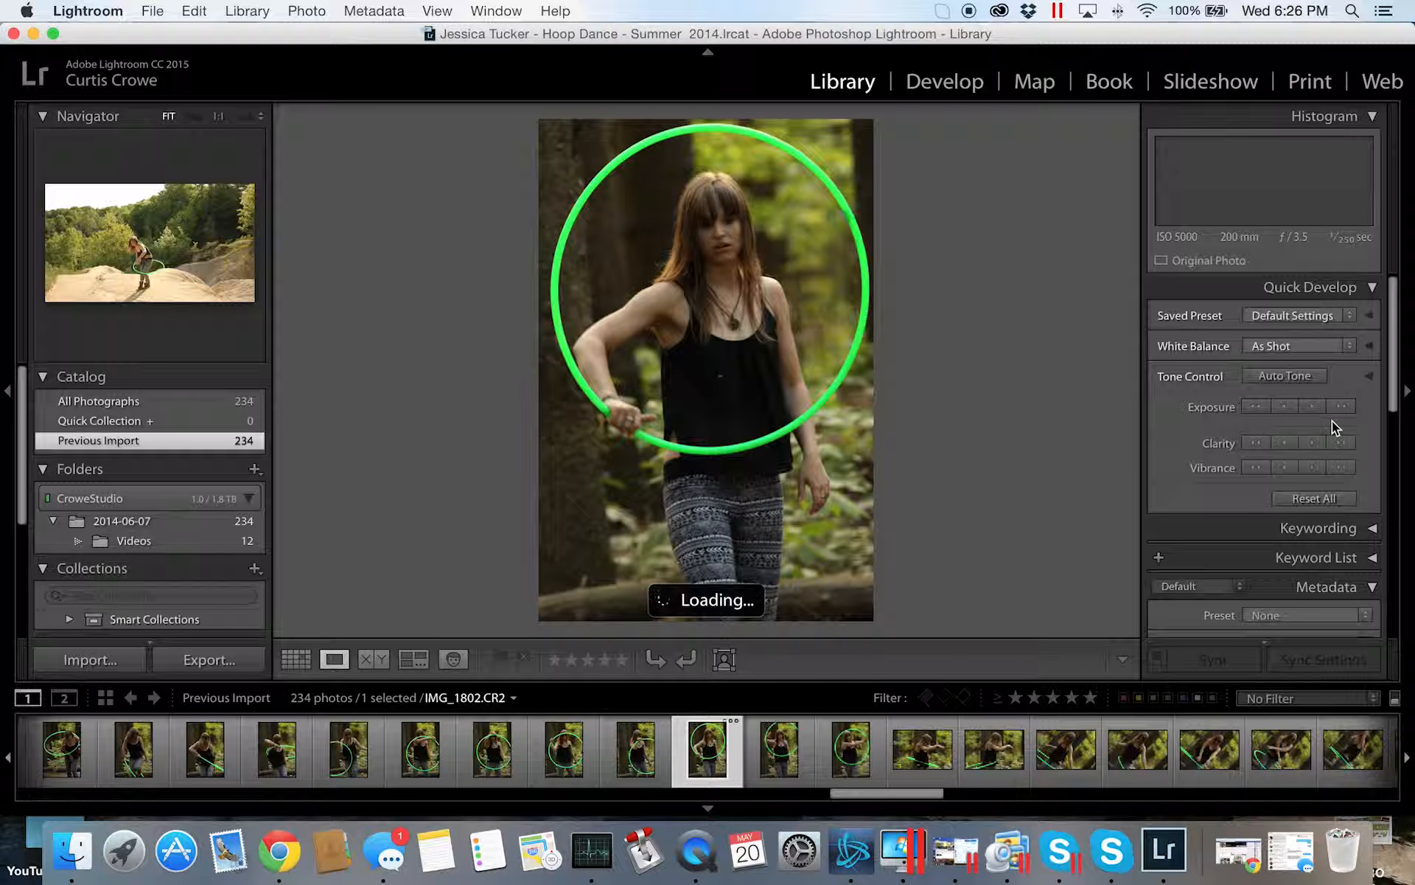
pyautogui.press('Right')
pyautogui.press('Right')
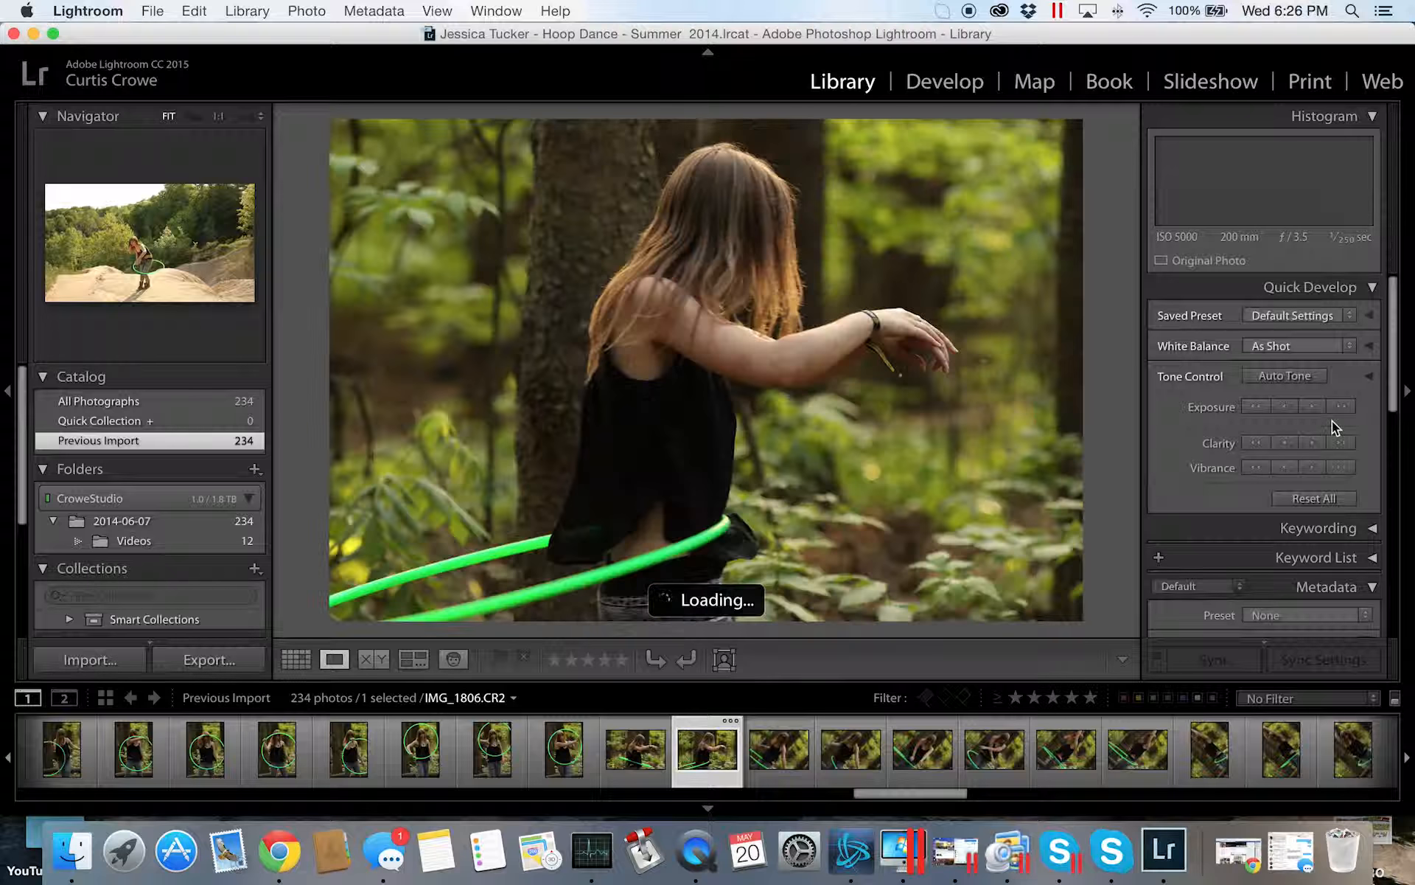
# - Review the tilted forest hoop shots after IMG_1806, continuing up to the wide-stance photo IMG_1824
pyautogui.press('Right')
pyautogui.press('Right')
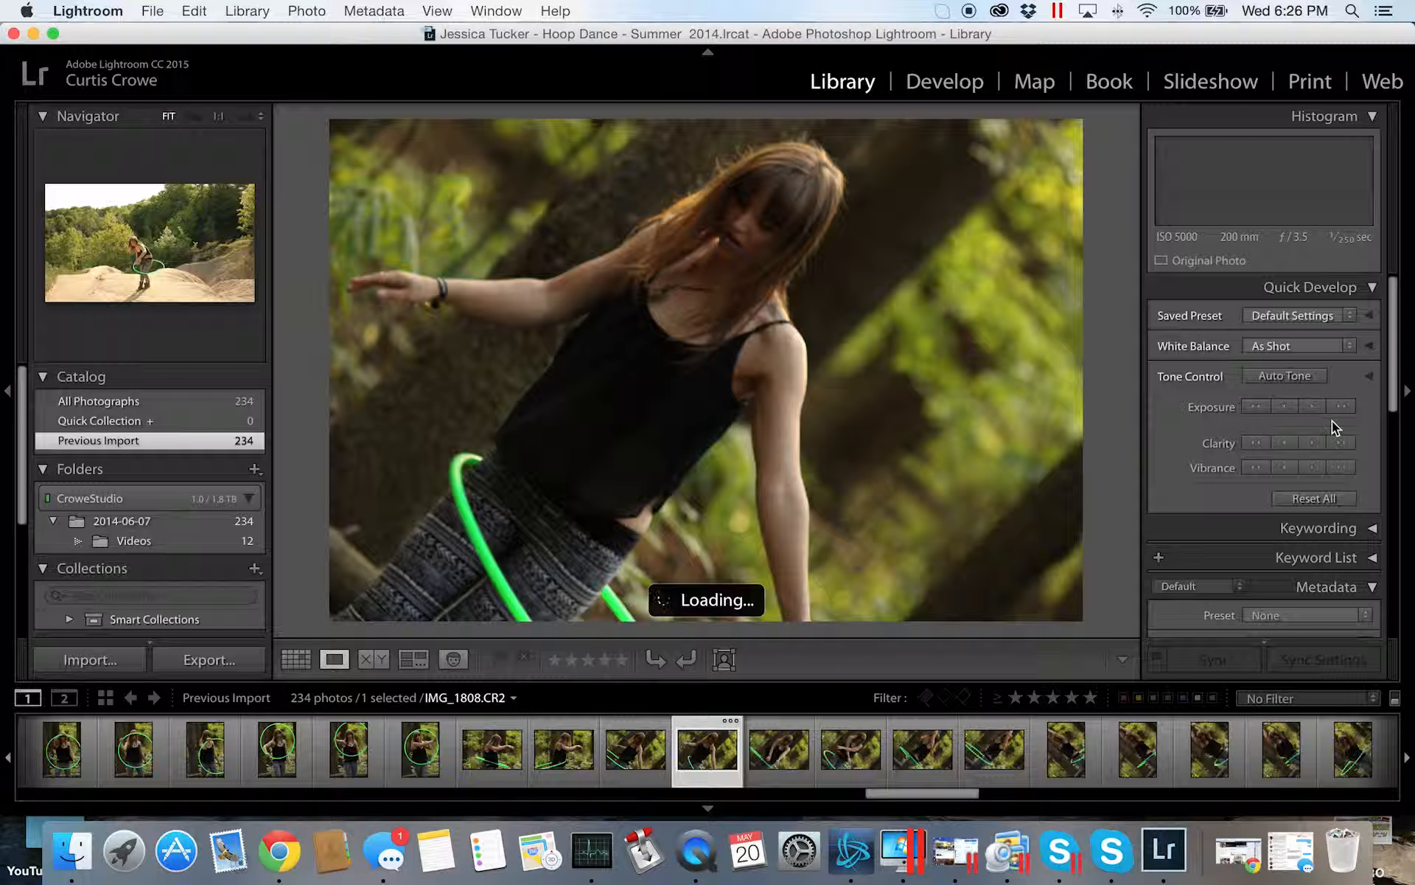
pyautogui.press('Right')
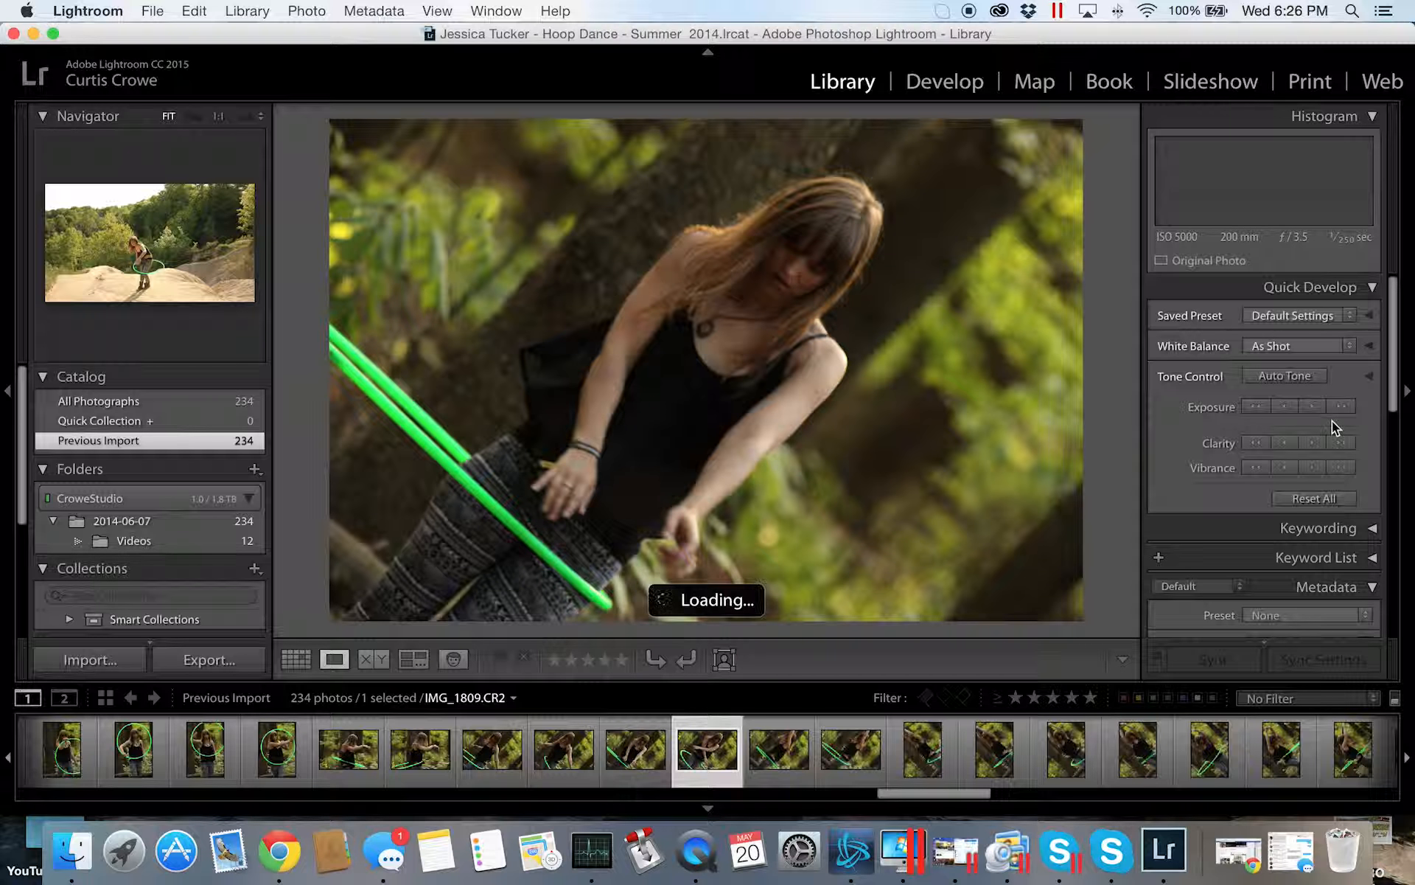
pyautogui.press('Right')
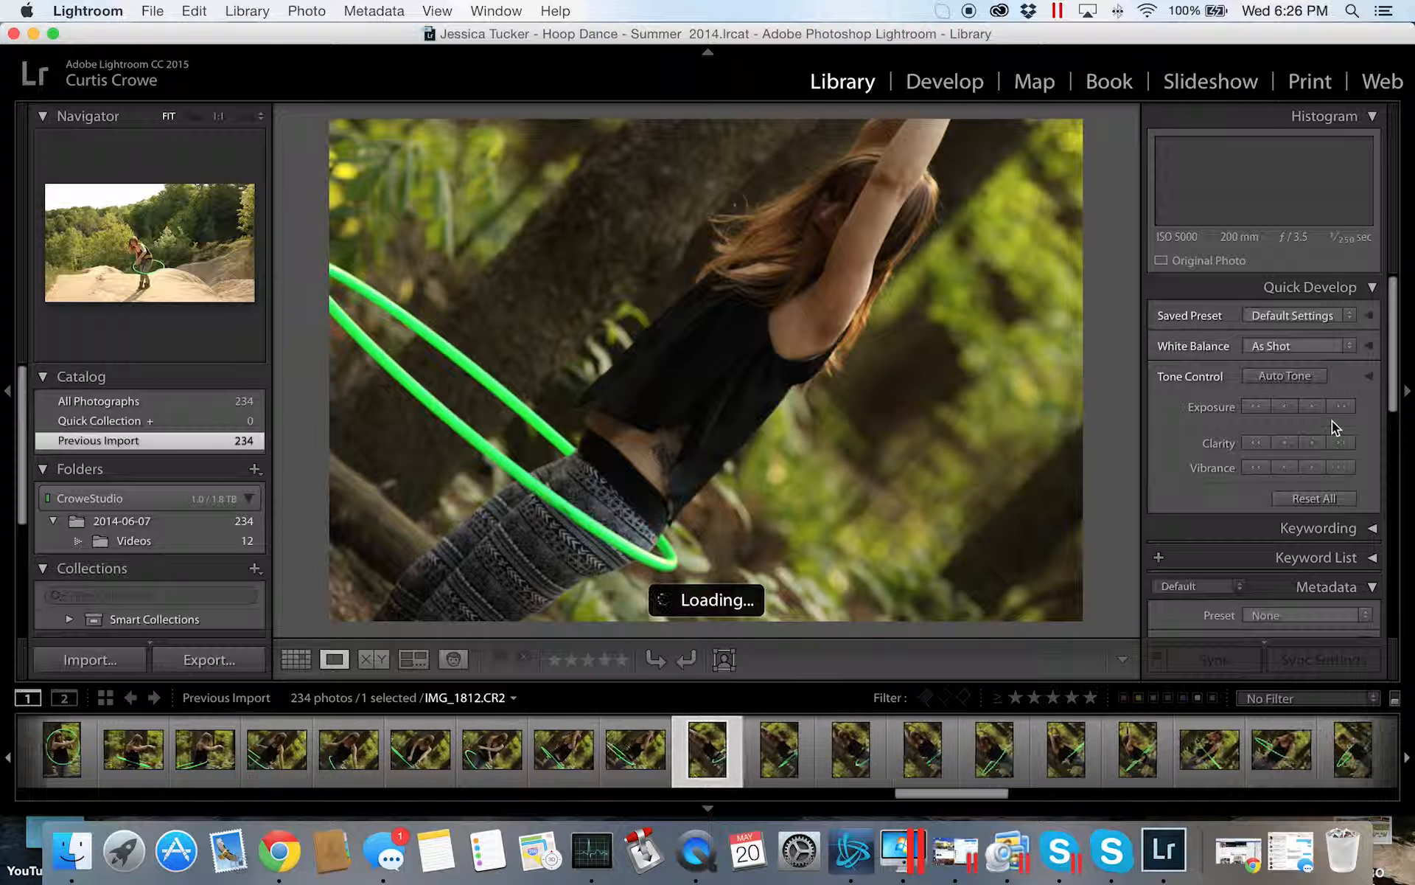
pyautogui.press('Right')
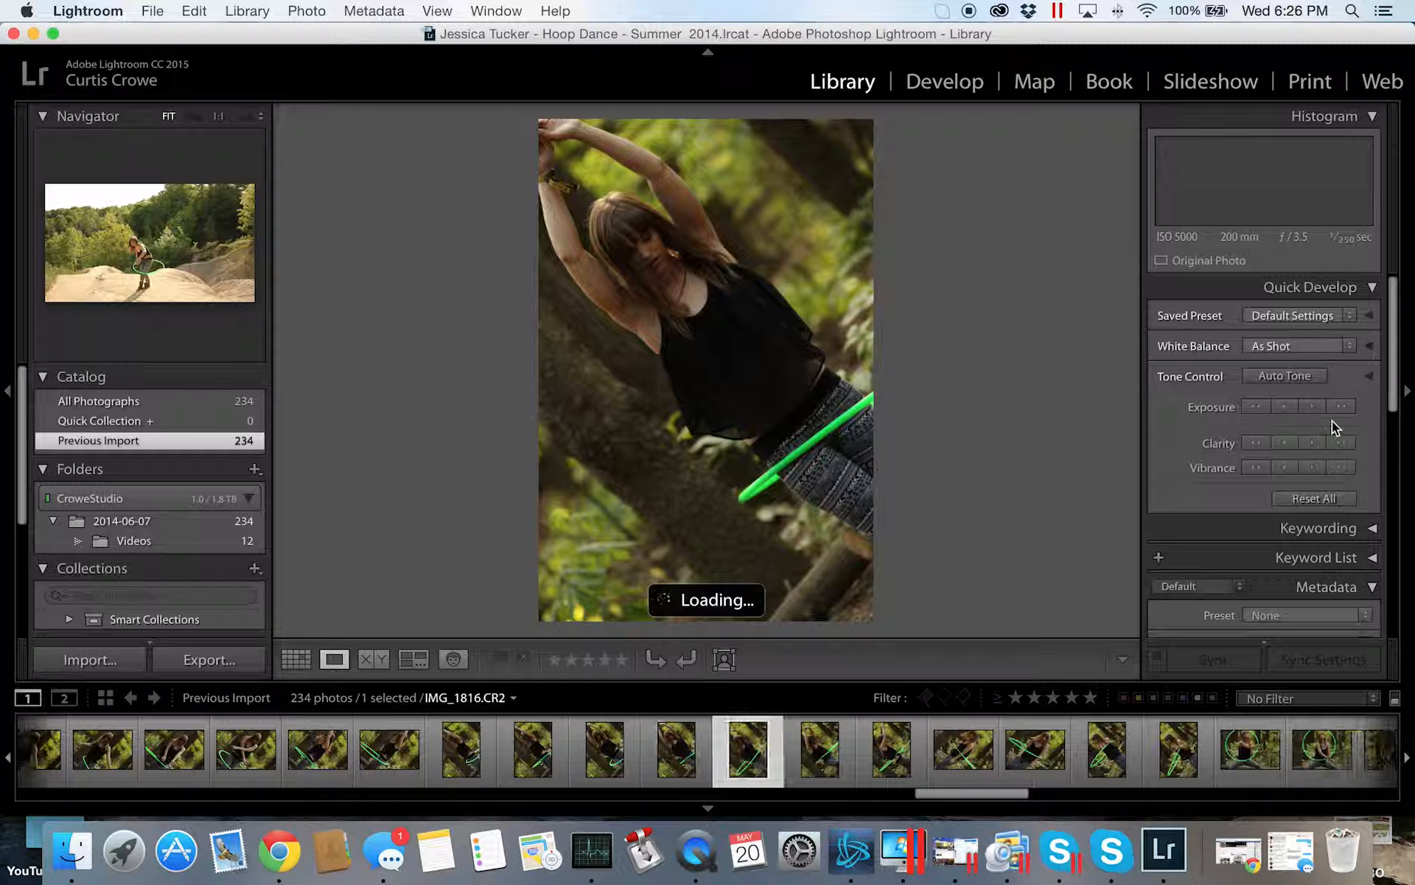
pyautogui.press('Right')
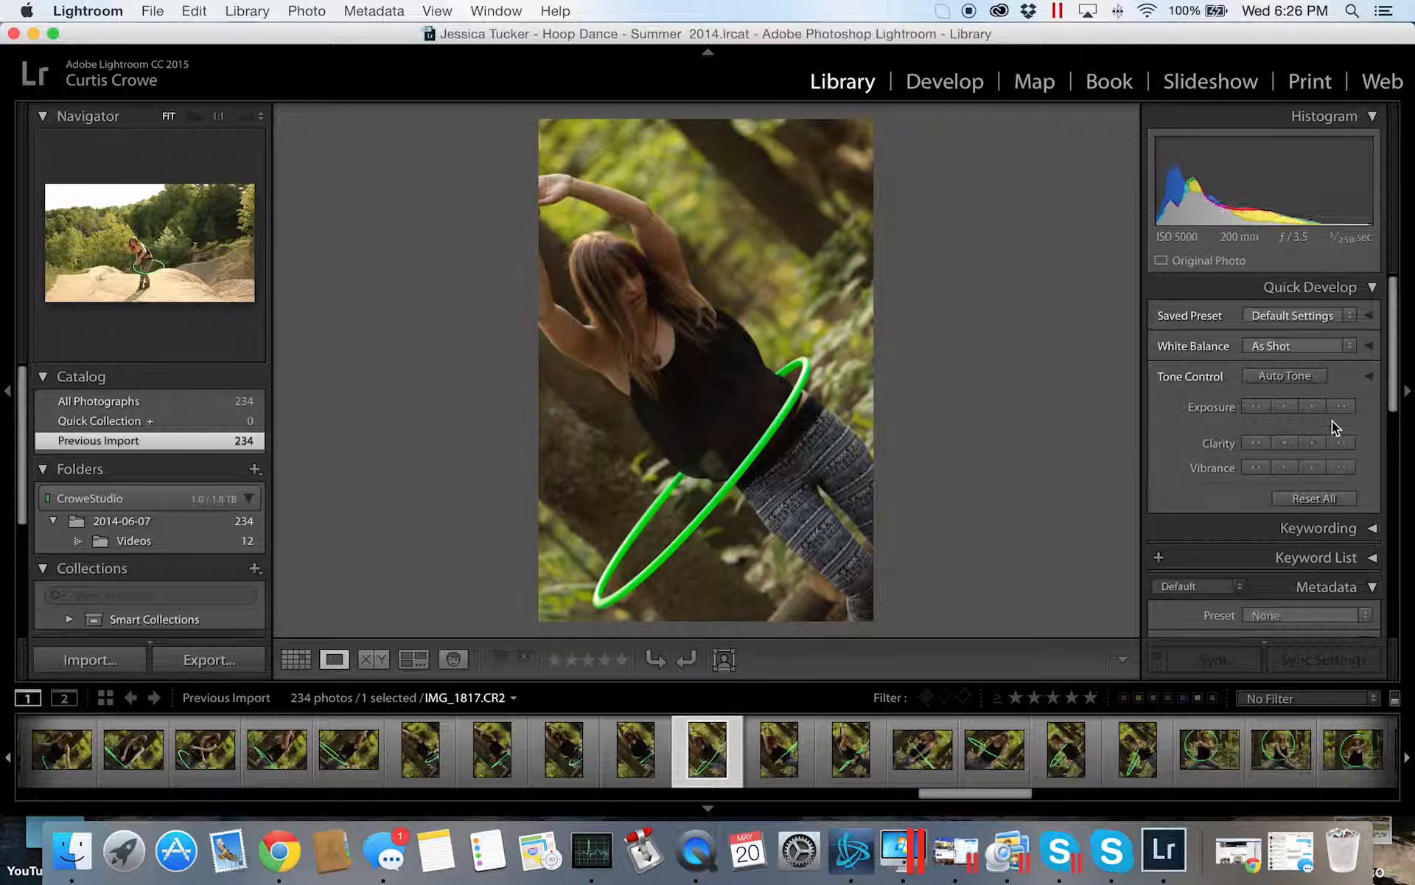
pyautogui.press('Right')
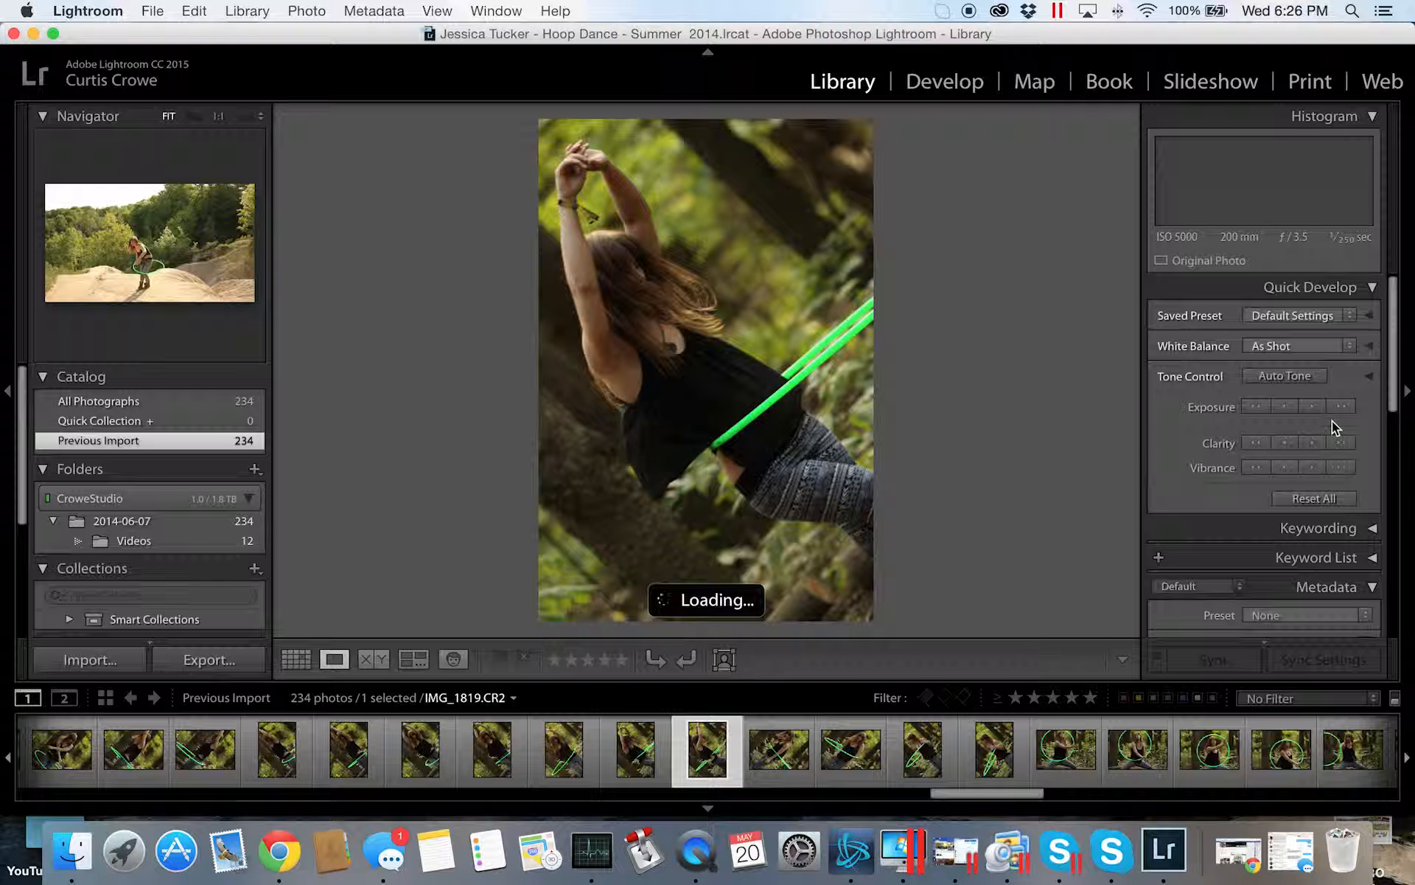
pyautogui.press('Right')
pyautogui.press('Right')
pyautogui.press('Right')
pyautogui.press('Right')
pyautogui.press('Right')
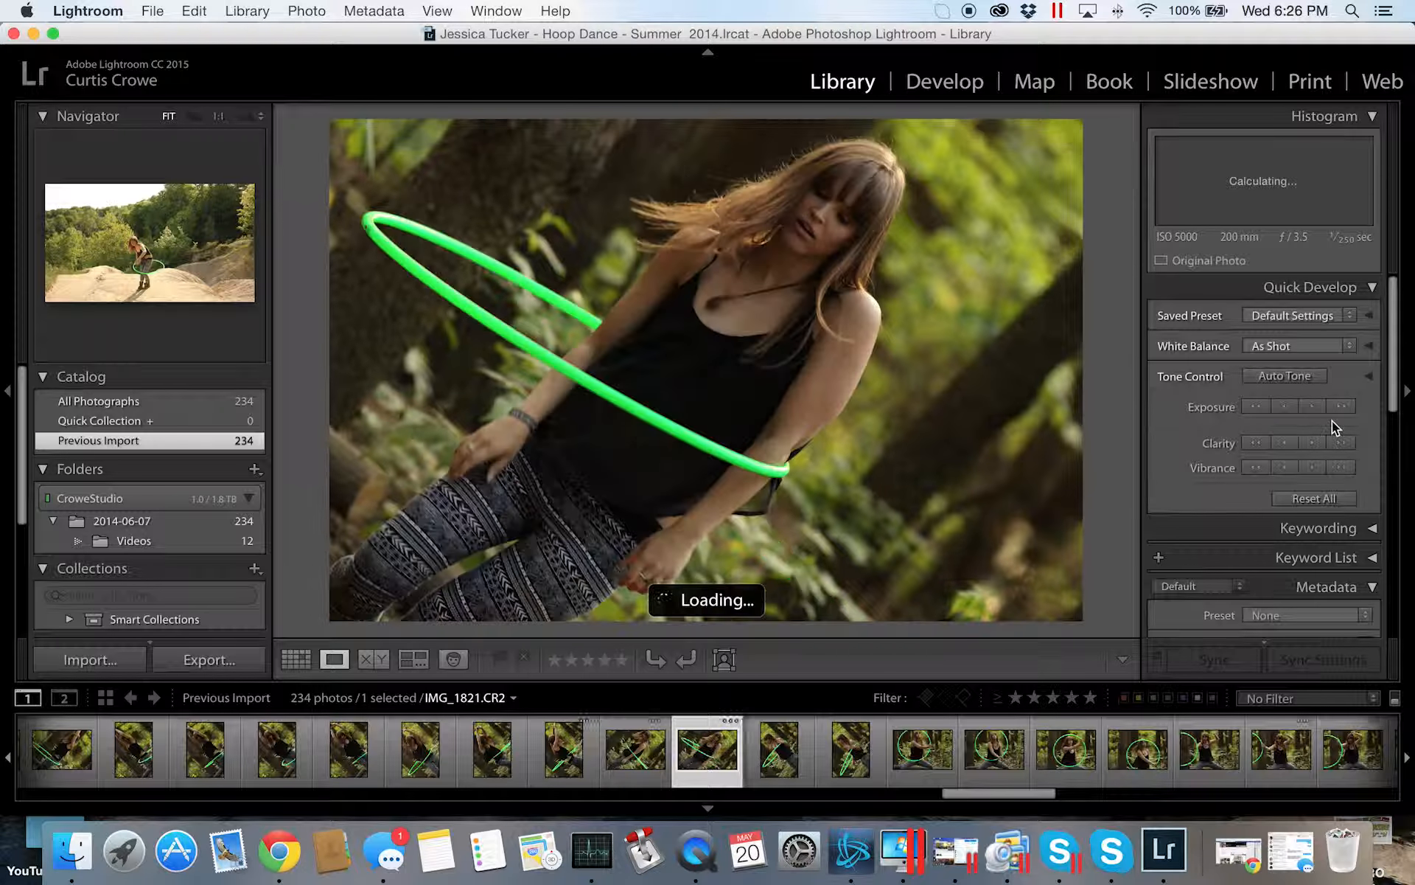
pyautogui.press('Right')
pyautogui.press('Right')
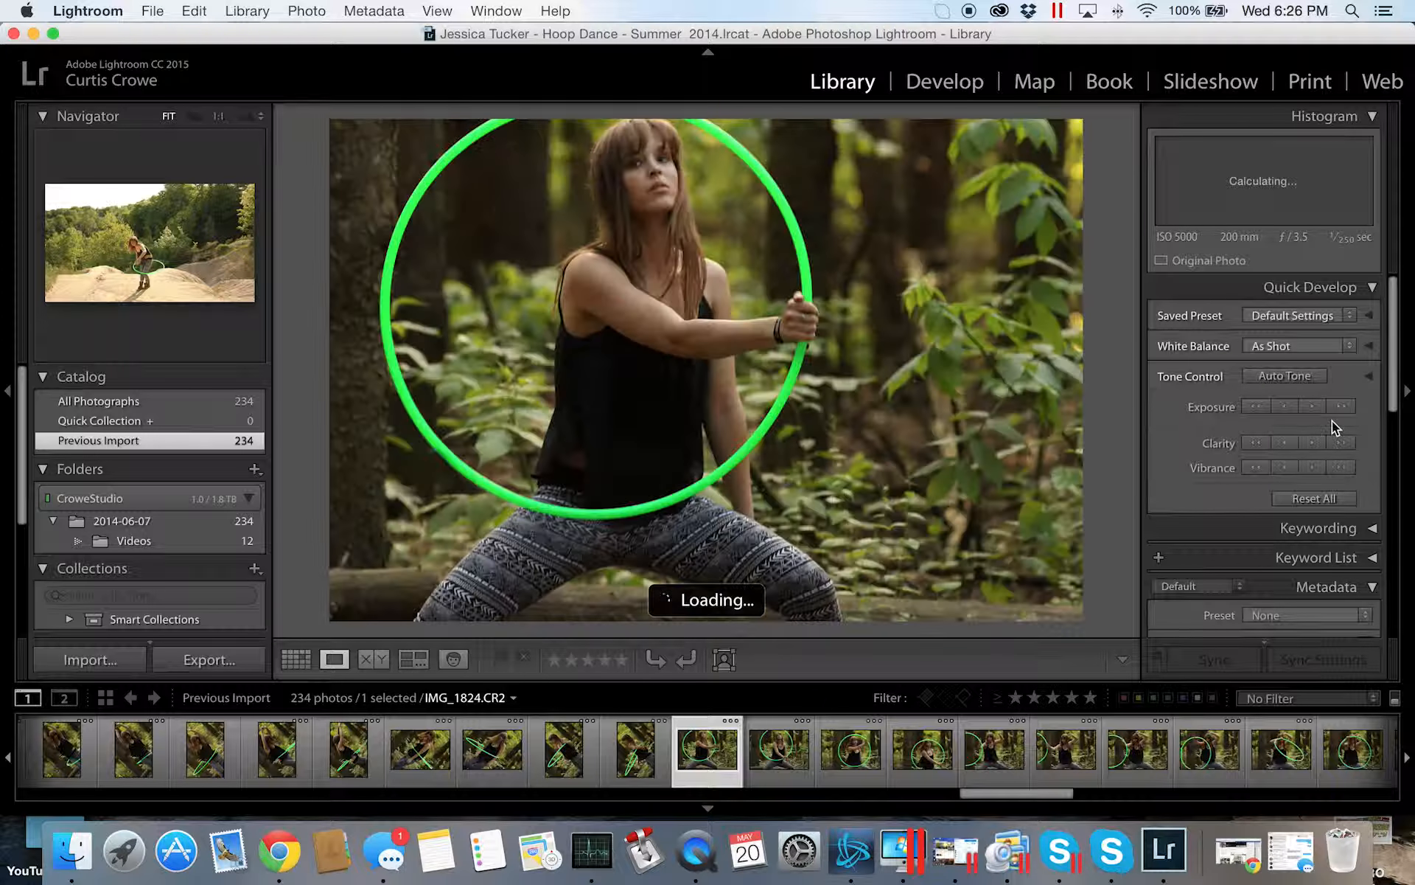